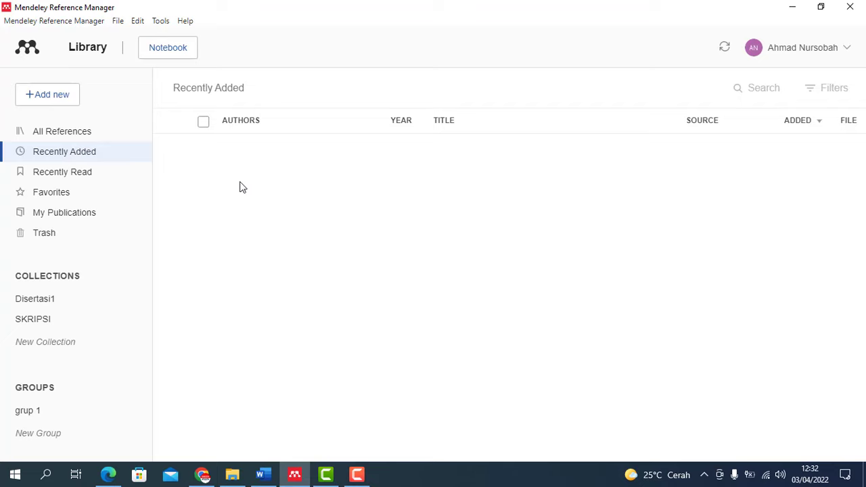
Step: Confirm Mendeley's version is 2.68.0 in the About window, then show the Add new options
click(67, 22)
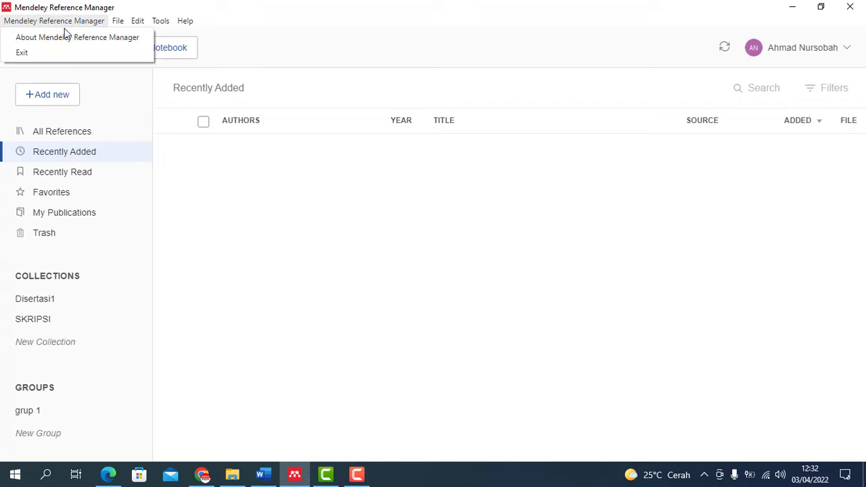
click(64, 37)
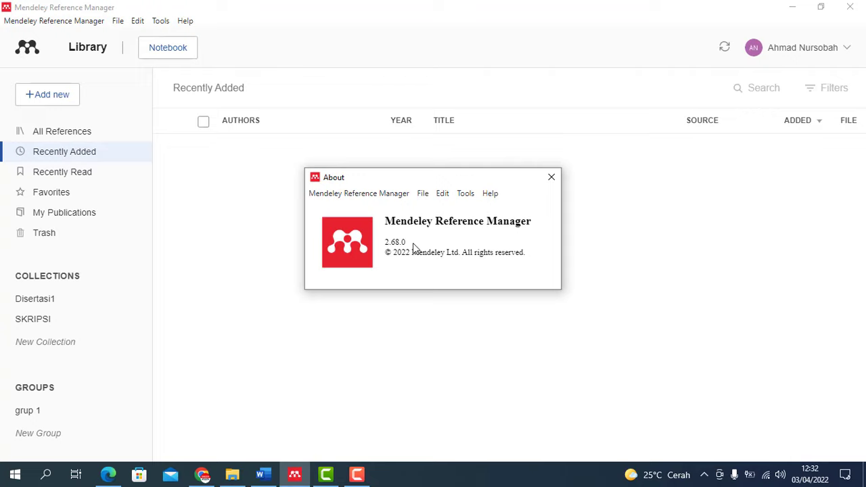
click(552, 179)
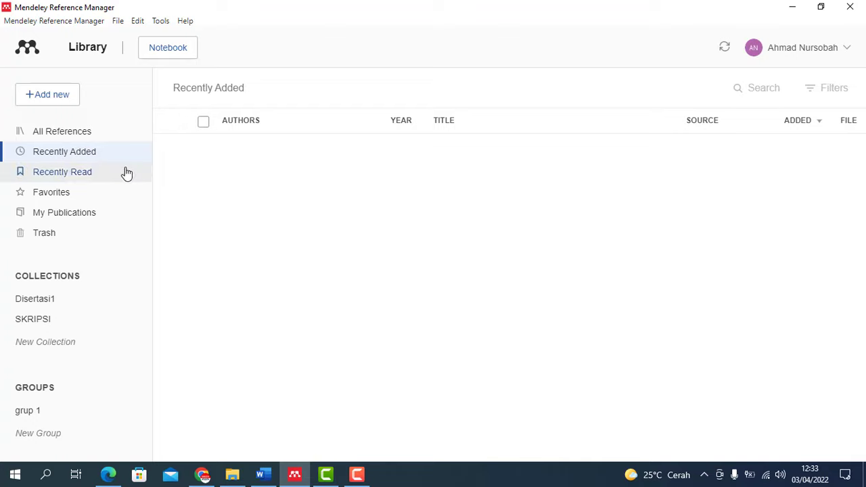
click(49, 99)
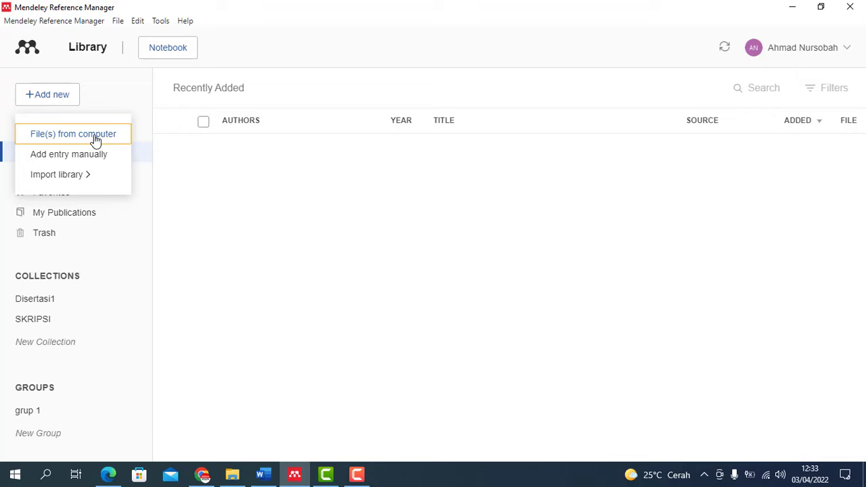
Step: Import the Jurnal Ilmiah 1 and Jurnal Ilmiah 2 PDFs from Documents > 1. Jurnal Ilmiah
click(95, 140)
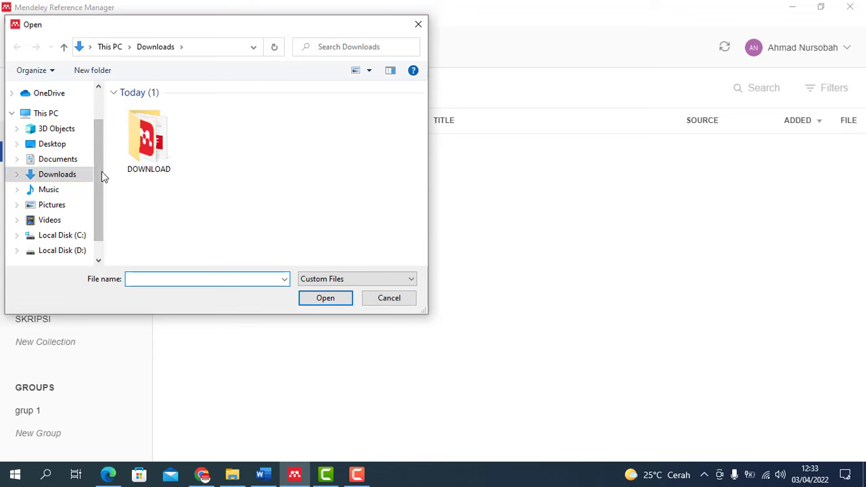
click(60, 161)
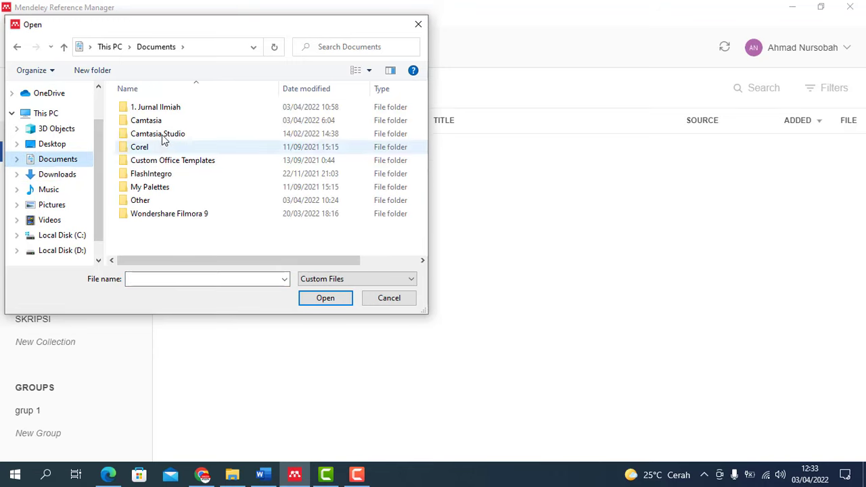
click(166, 109)
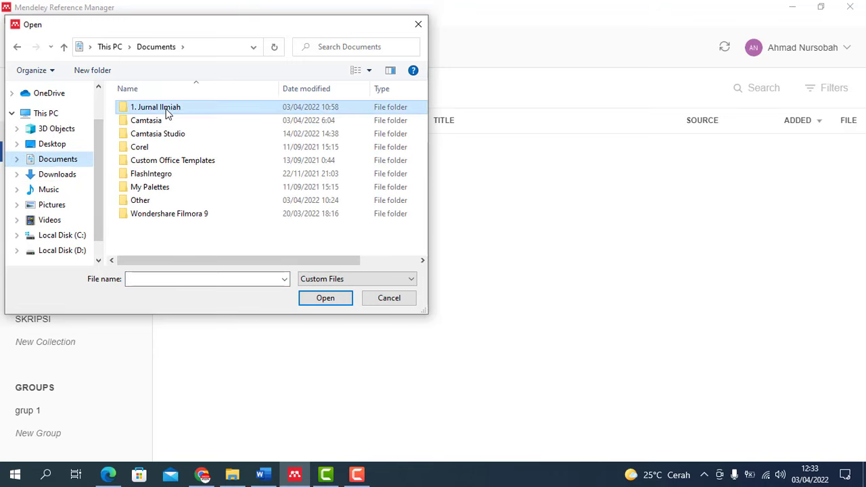
click(326, 299)
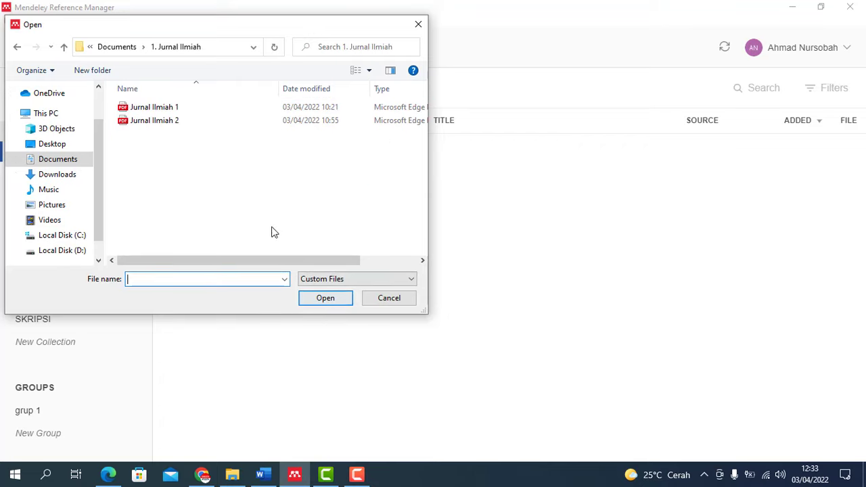
click(169, 112)
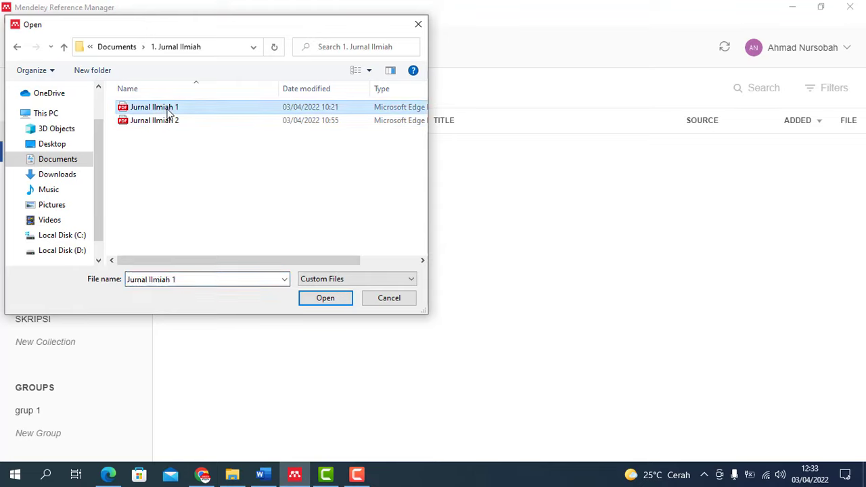
shift+click(172, 122)
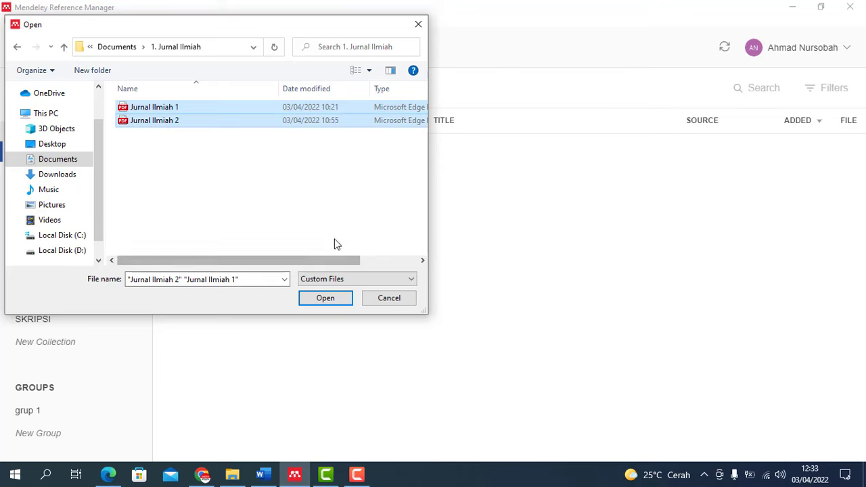
click(325, 299)
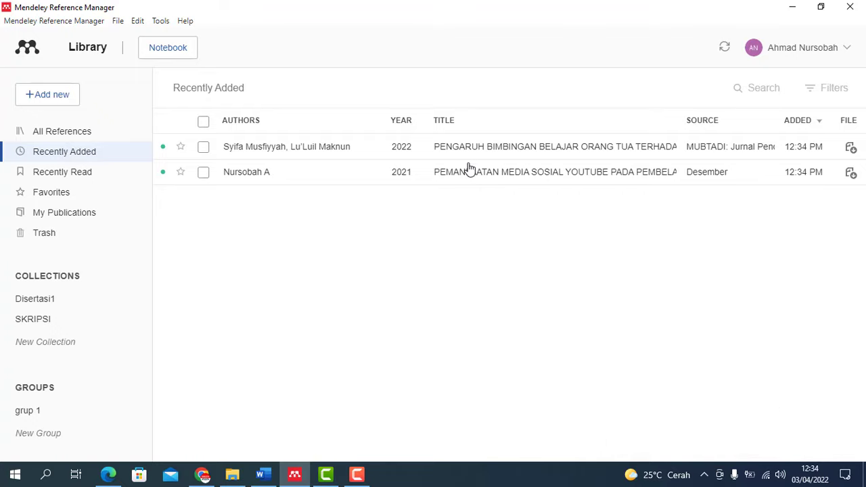
click(63, 103)
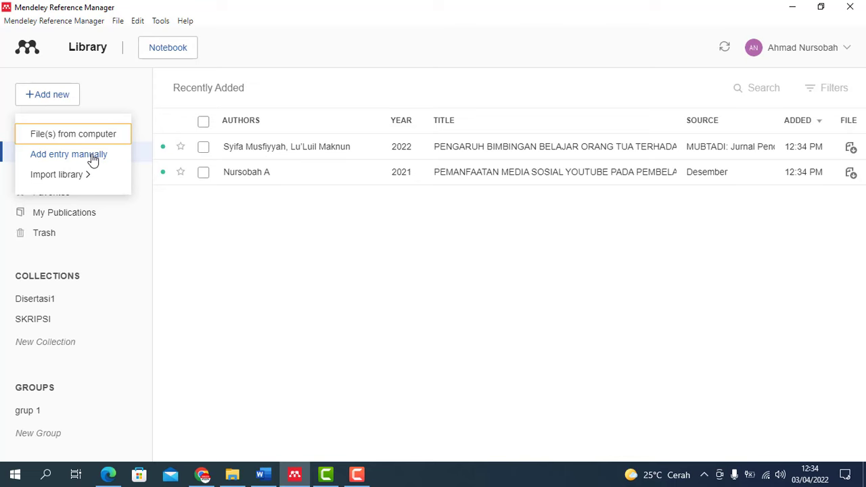
Step: Start a manual entry, switching the reference type to Book and back to Journal Article
click(93, 157)
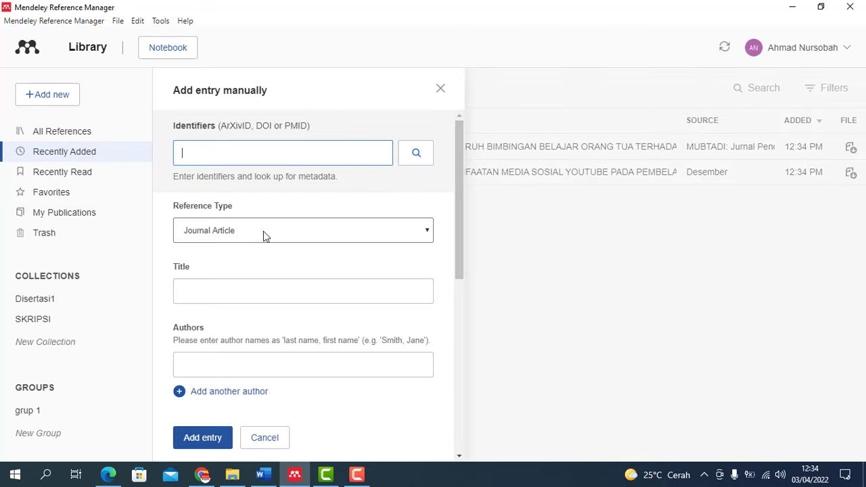
click(265, 231)
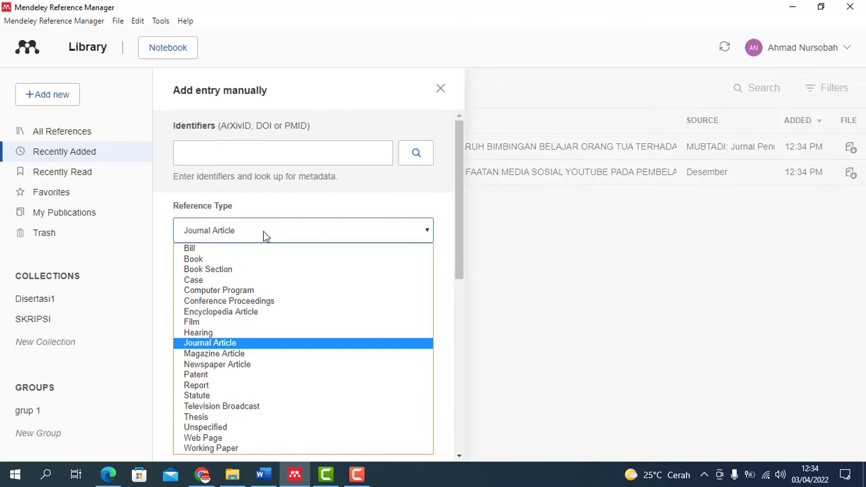
click(226, 258)
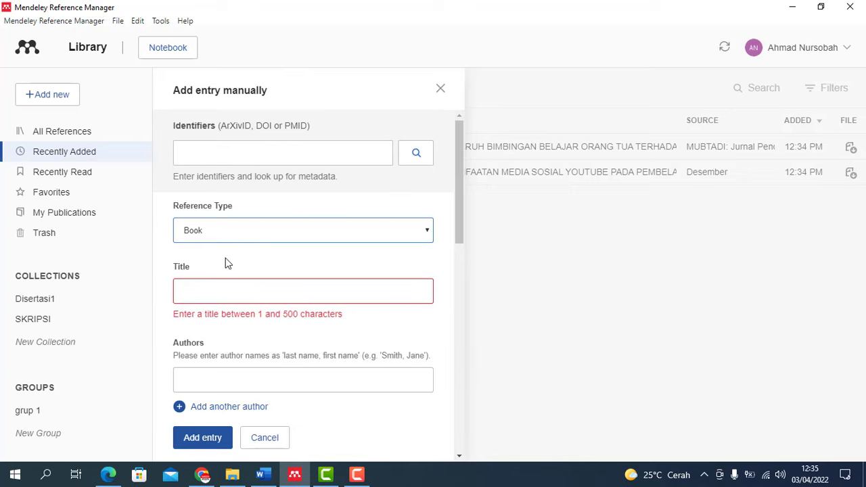
click(240, 231)
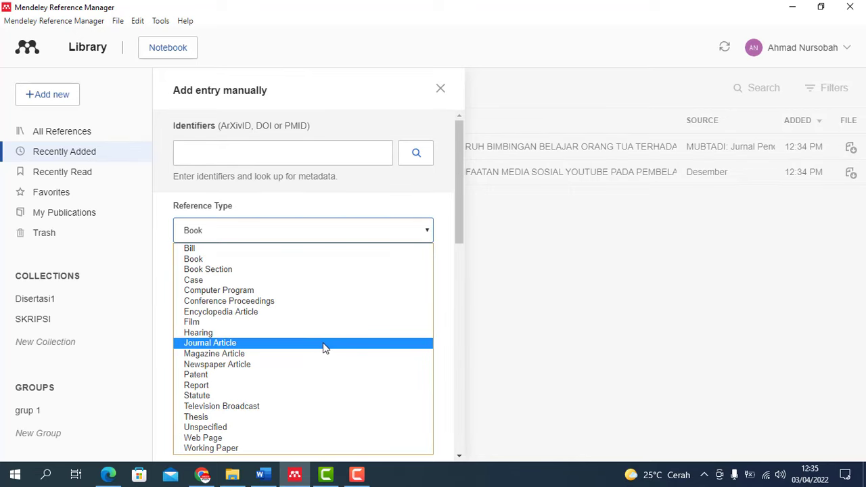
click(323, 343)
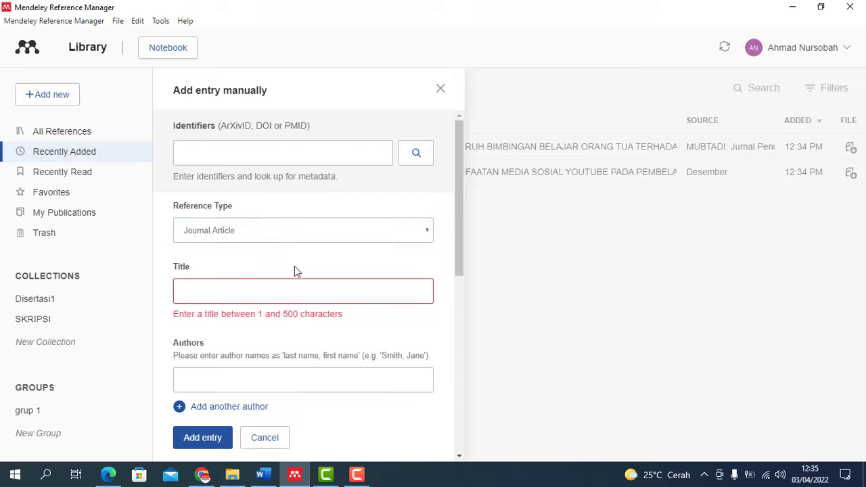
Step: Look over the manual entry form's fields, then select the Identifiers box
click(215, 293)
scroll(277, 264, down, 3)
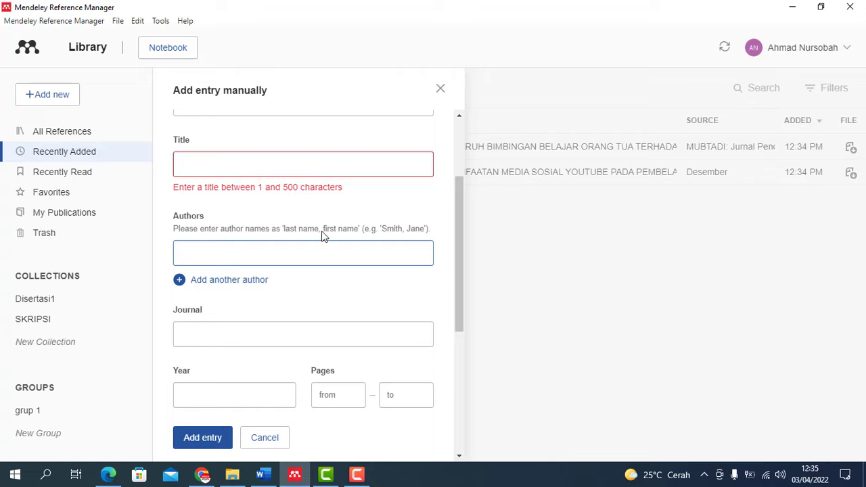
scroll(302, 288, down, 1)
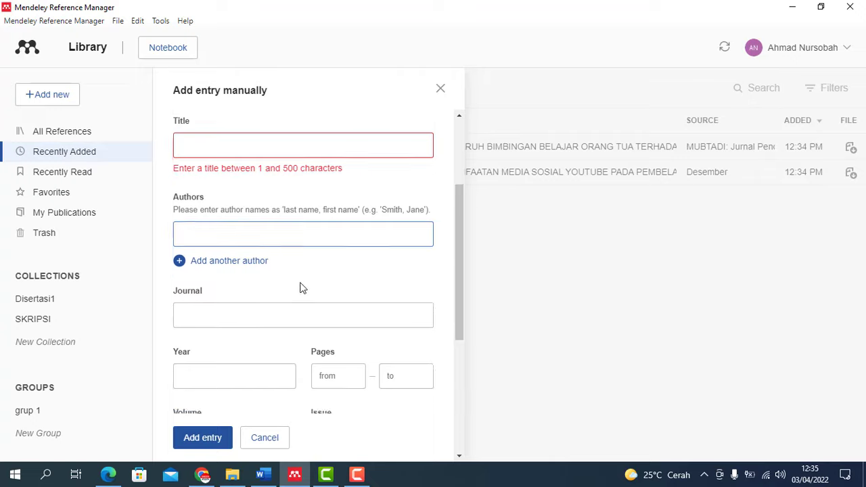
scroll(302, 288, down, 3)
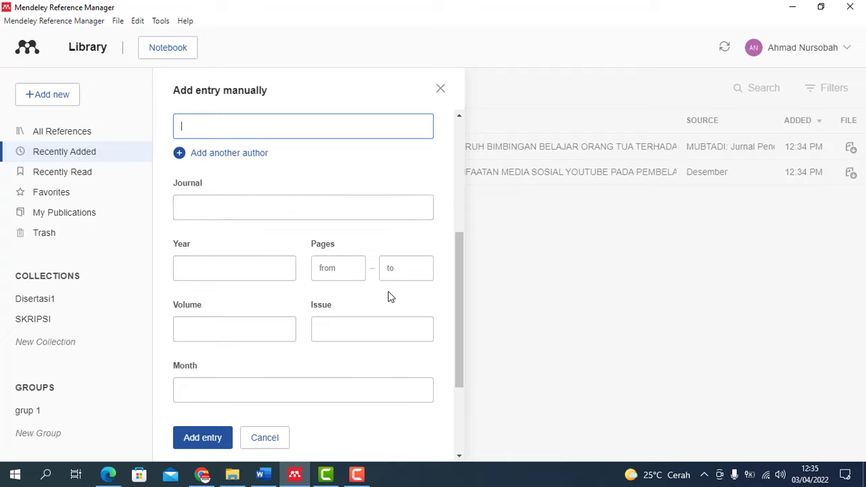
scroll(274, 267, down, 3)
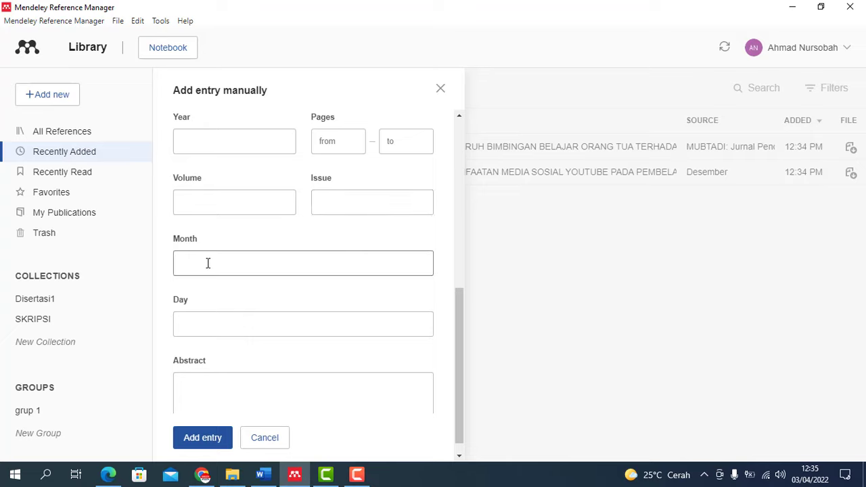
scroll(214, 261, down, 1)
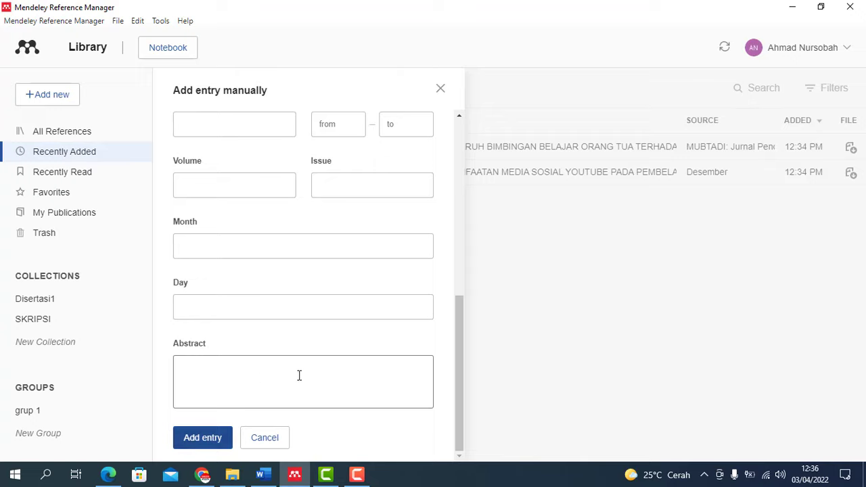
scroll(365, 312, up, 2)
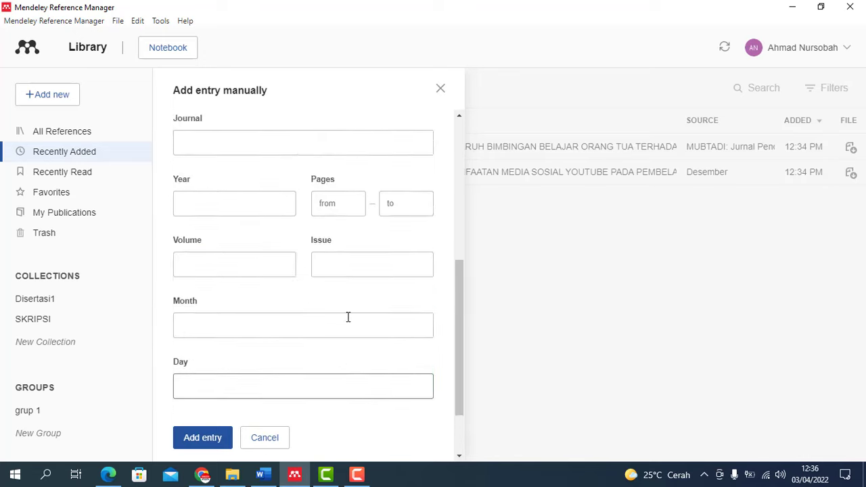
scroll(348, 318, up, 5)
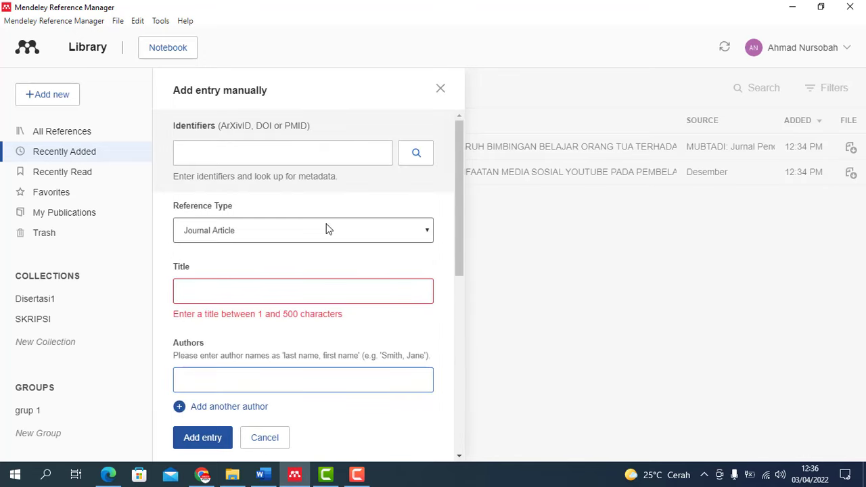
click(249, 149)
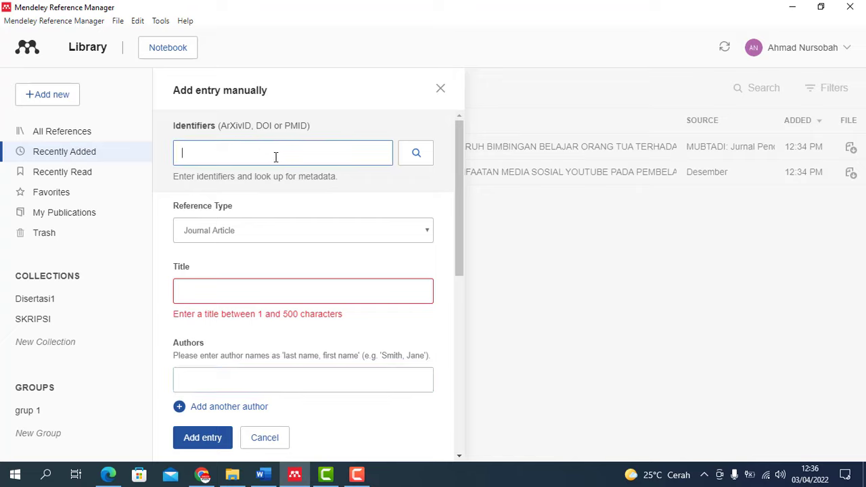
Step: Copy DOI 10.19105/mubtadi.v3i2.5499 from the first article on the MUBTADI journal page
click(212, 479)
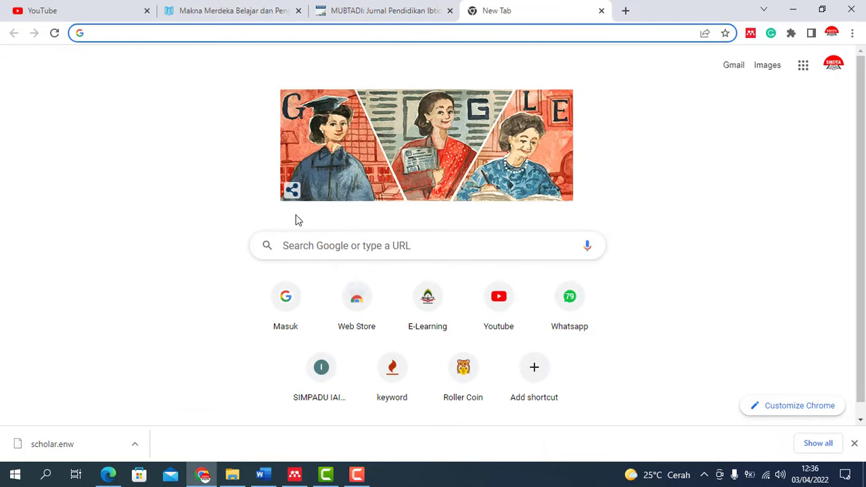
click(366, 23)
scroll(475, 161, up, 5)
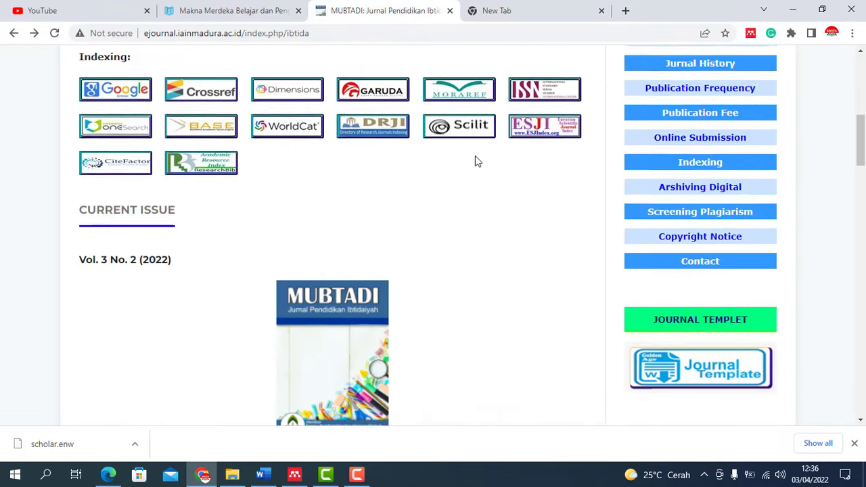
scroll(475, 160, up, 5)
scroll(475, 160, up, 1)
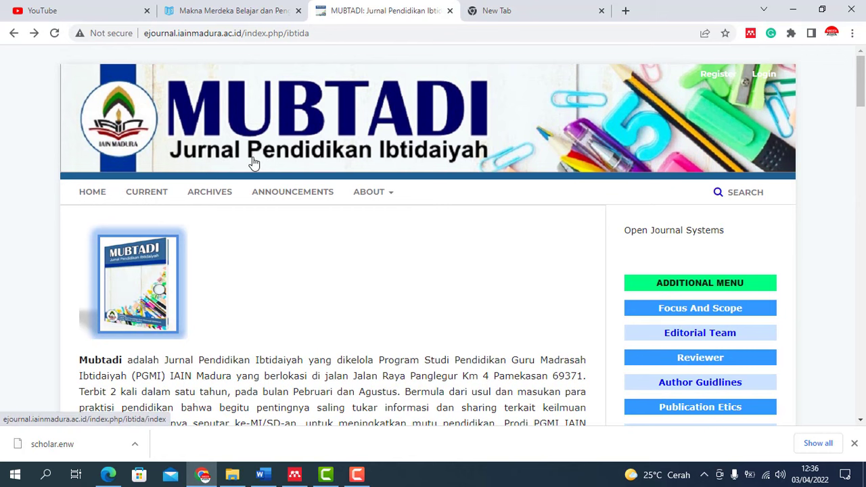
scroll(457, 160, down, 5)
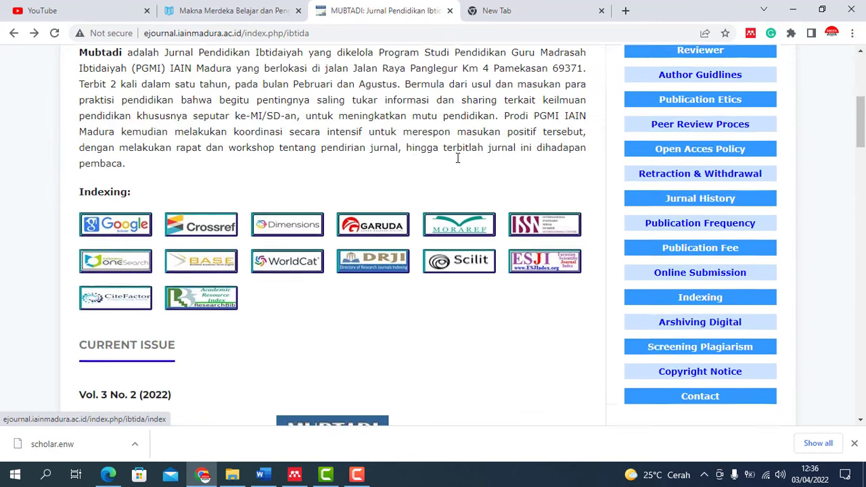
scroll(456, 162, down, 2)
scroll(456, 165, down, 4)
scroll(447, 162, down, 2)
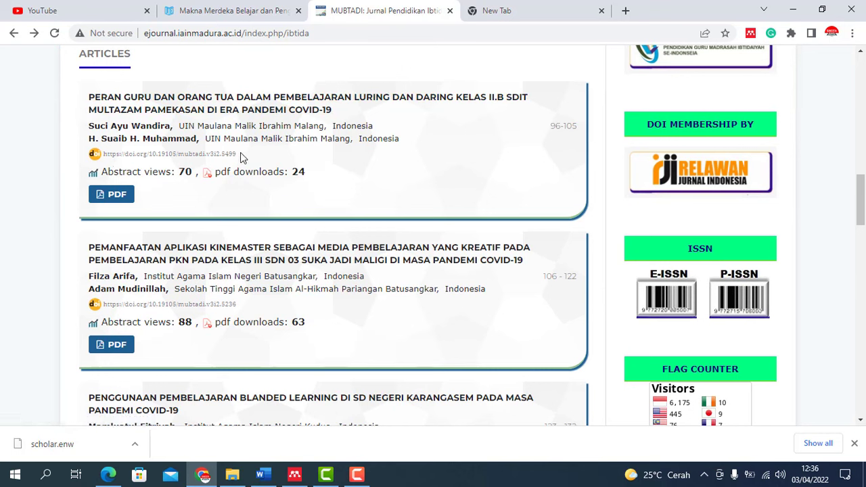
drag(240, 156, 107, 155)
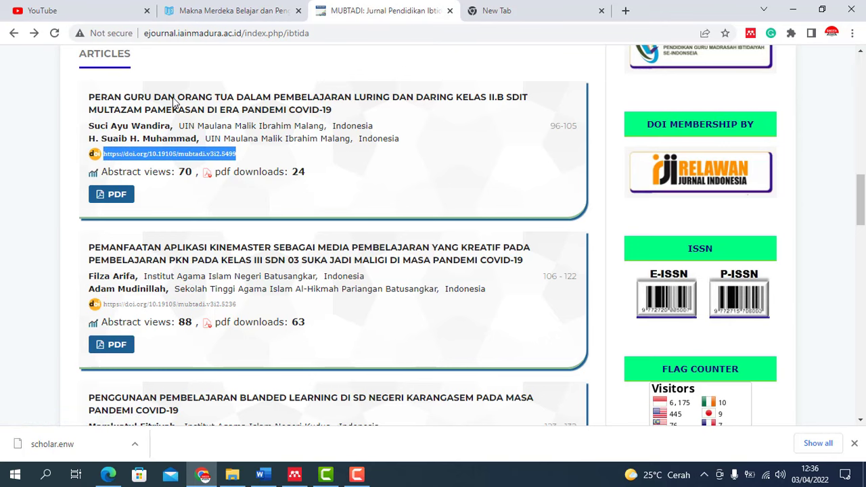
click(292, 478)
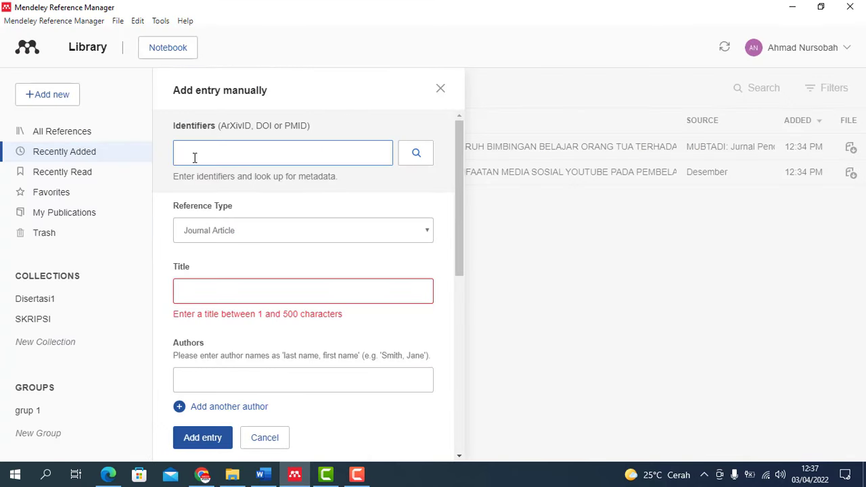
Step: Add the MUBTADI article 'PERAN GURU DAN ORANG TUA…' from its DOI using metadata lookup
text(https://doi.org/10.19105/mubtadi.v3i2.5499)
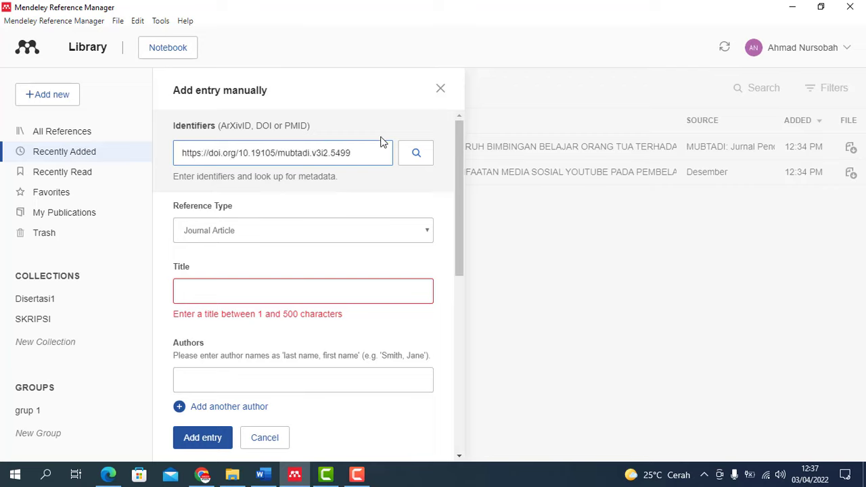
click(416, 155)
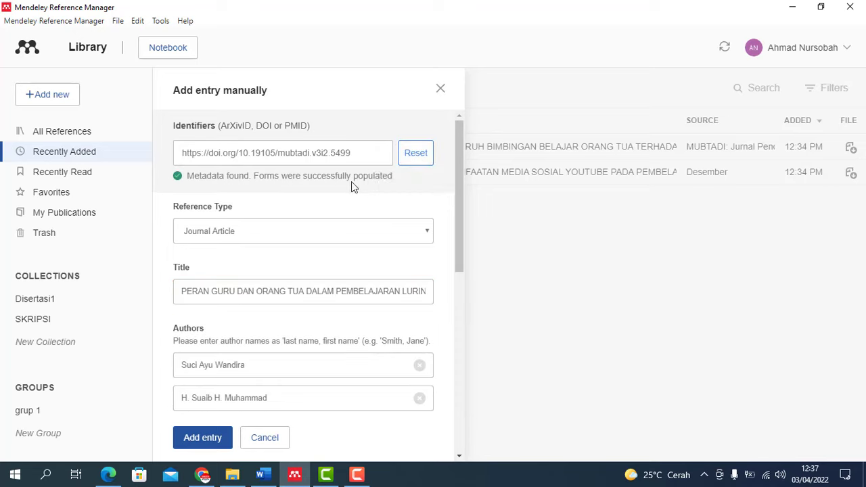
scroll(267, 189, down, 3)
scroll(269, 195, down, 2)
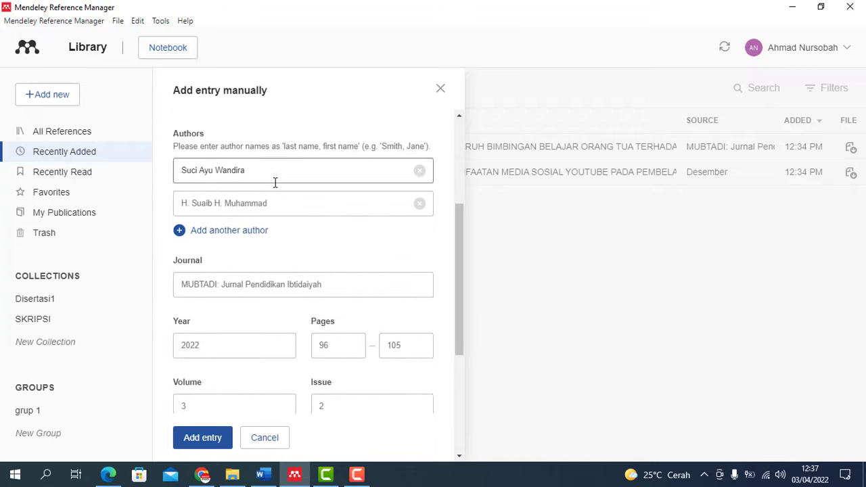
scroll(275, 184, down, 3)
scroll(275, 183, down, 1)
scroll(274, 182, down, 1)
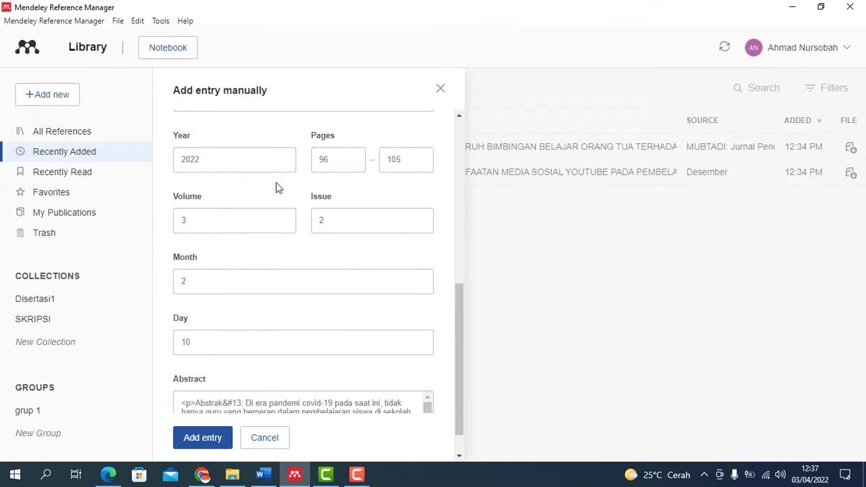
scroll(276, 189, down, 1)
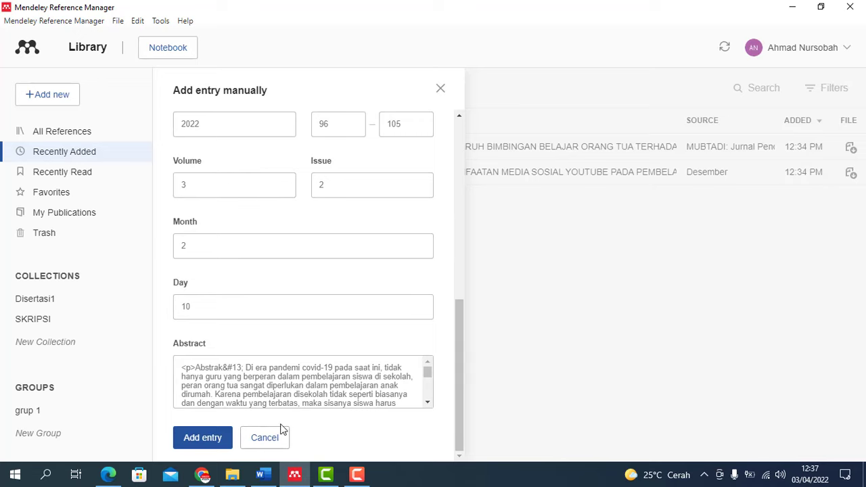
click(209, 440)
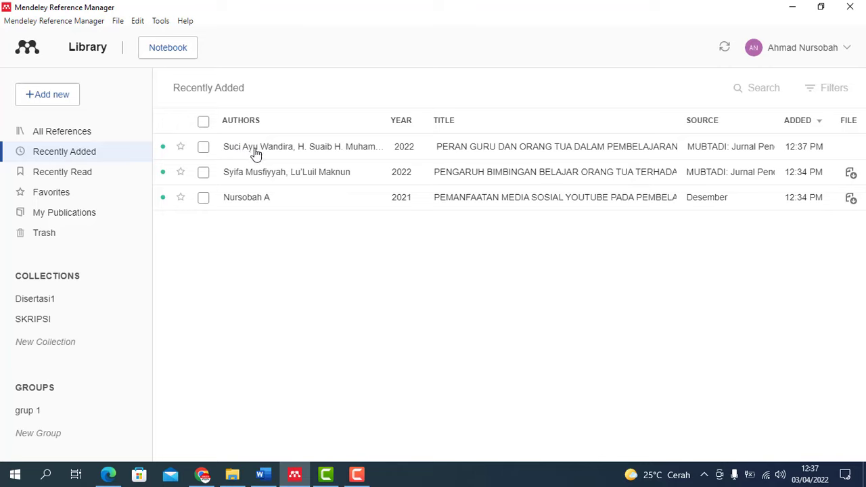
click(51, 100)
mouse_move(60, 174)
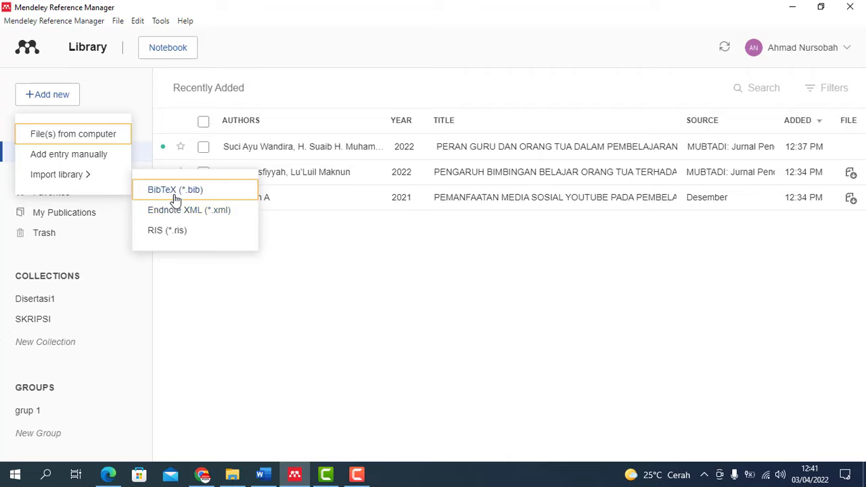
Step: Download the Makna Merdeka Belajar article's Endnote/Zotero/Mendeley (RIS) citation from More Citation Formats
click(201, 474)
scroll(287, 81, up, 5)
scroll(286, 81, up, 5)
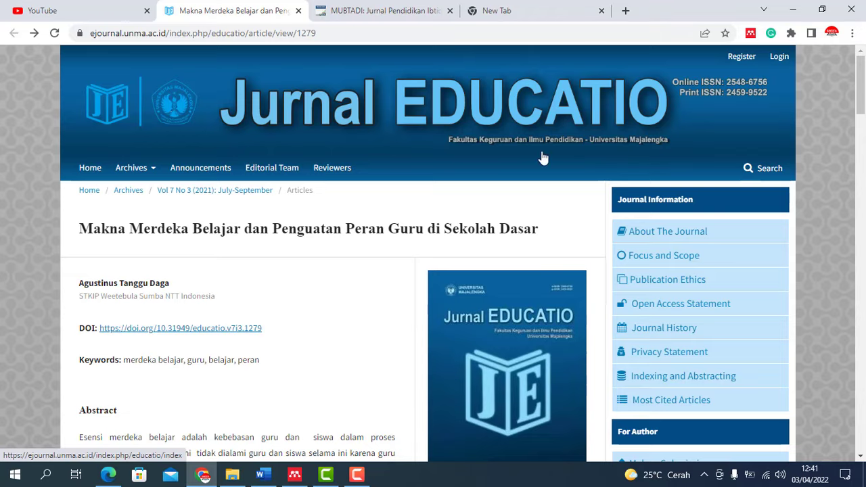
scroll(465, 177, down, 1)
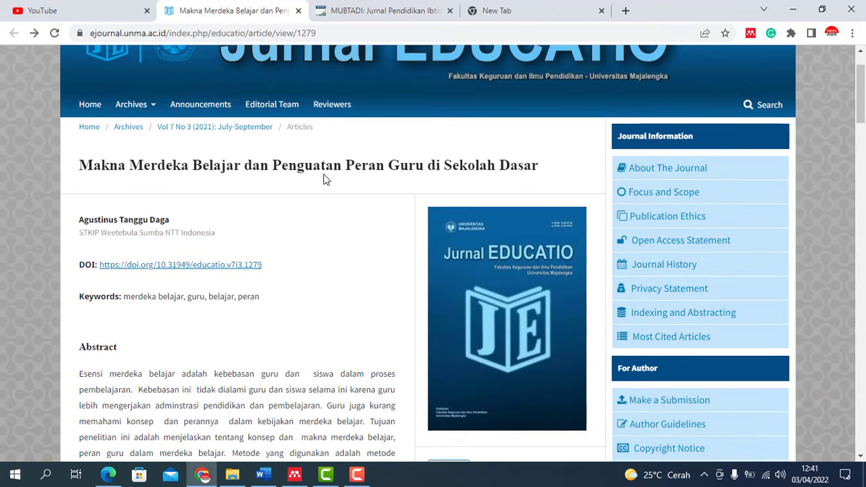
scroll(323, 178, down, 6)
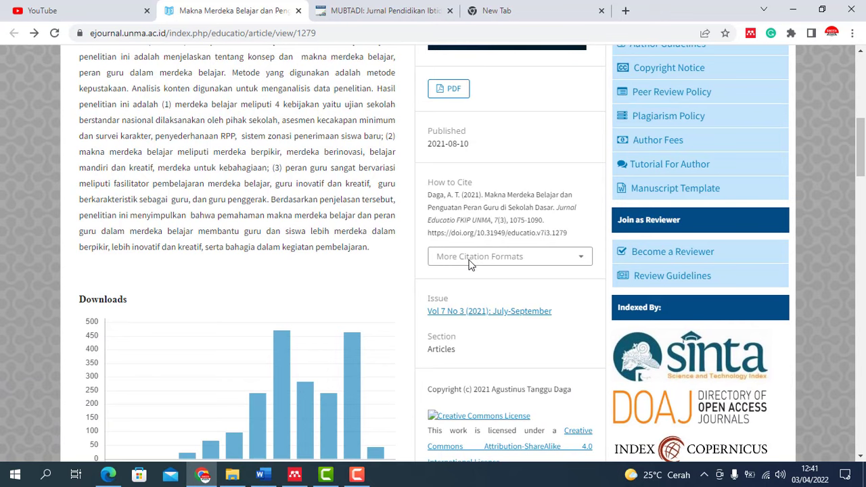
click(584, 262)
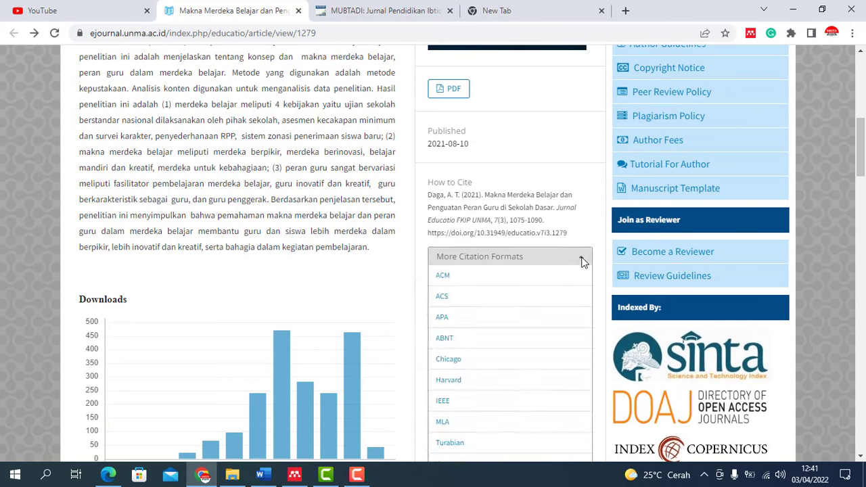
scroll(550, 268, down, 2)
scroll(550, 268, down, 1)
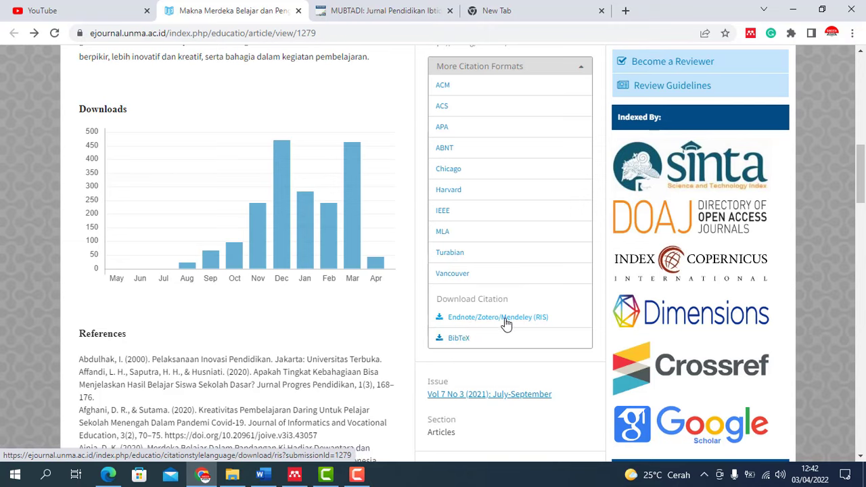
click(456, 321)
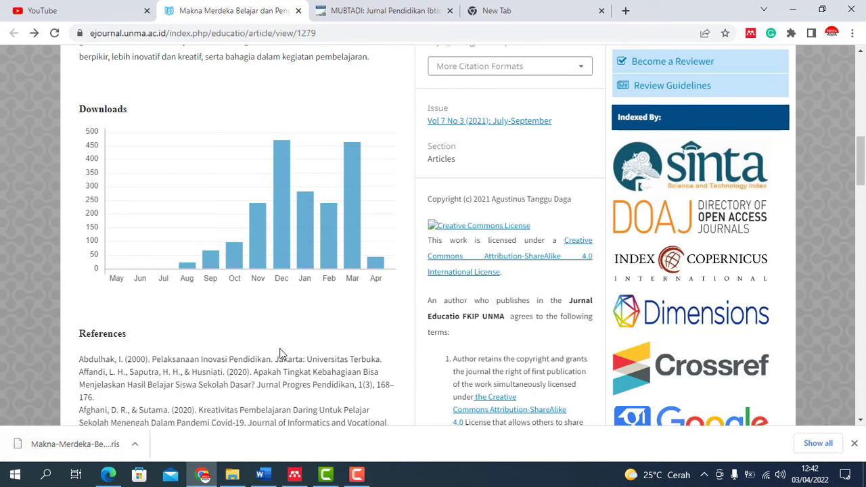
click(295, 473)
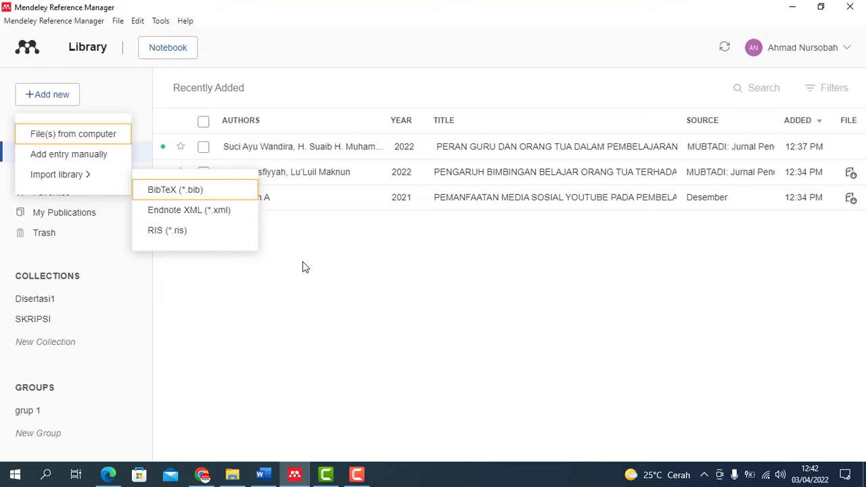
Step: Import the Makna-Merdeka .ris file from Downloads through Import library > RIS (*.ris)
click(171, 231)
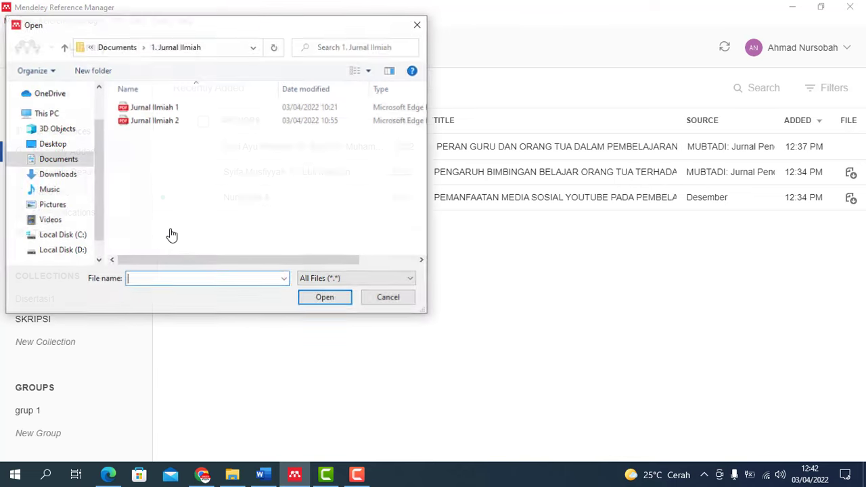
click(58, 174)
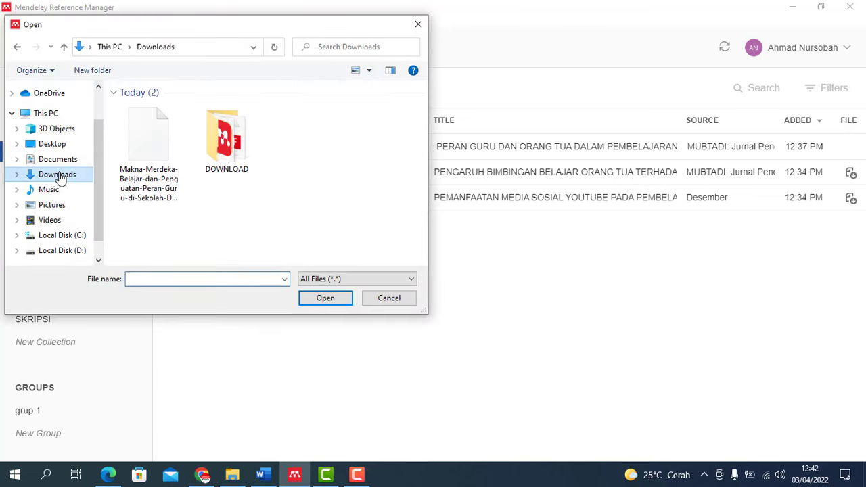
click(142, 154)
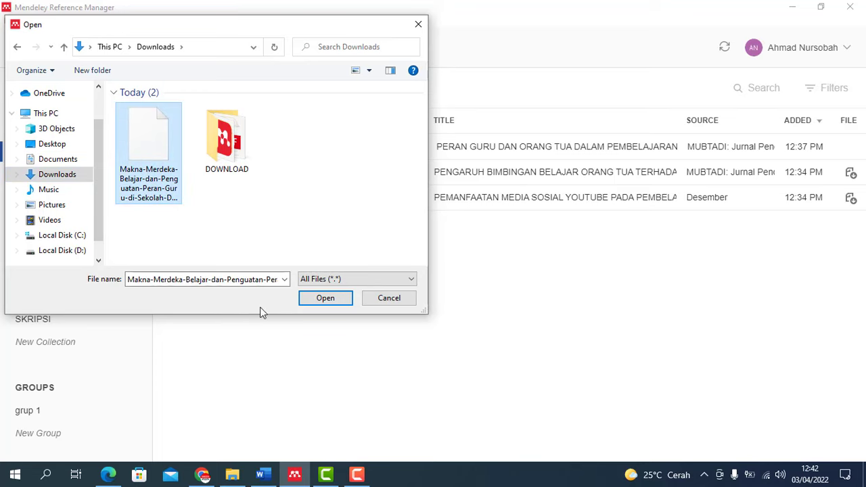
click(328, 304)
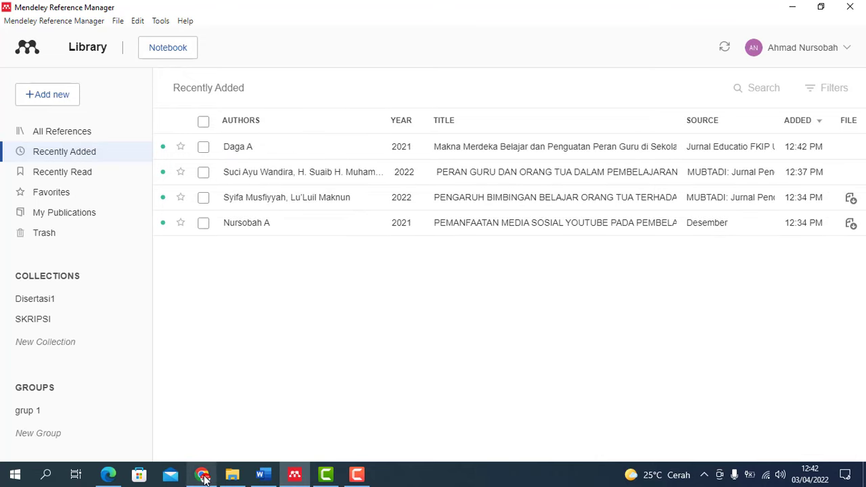
mouse_move(203, 472)
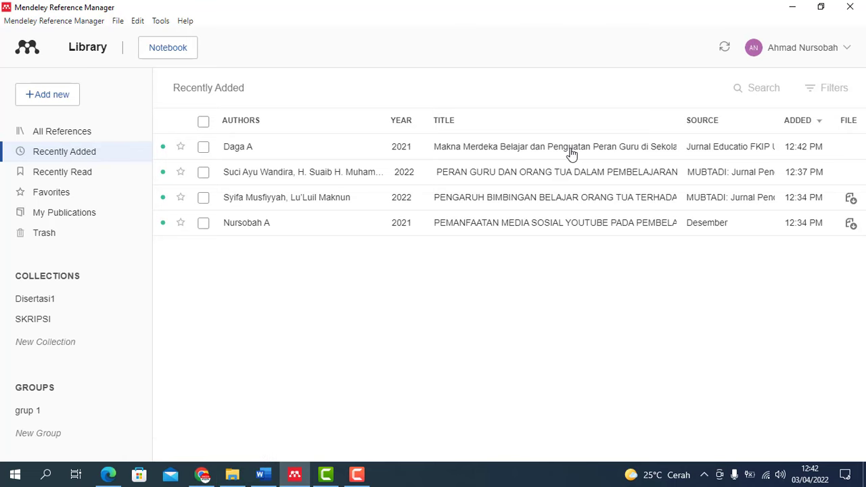
Step: Scroll back to the top of the Jurnal EDUCATIO article, then reopen Mendeley's Add new options
click(203, 474)
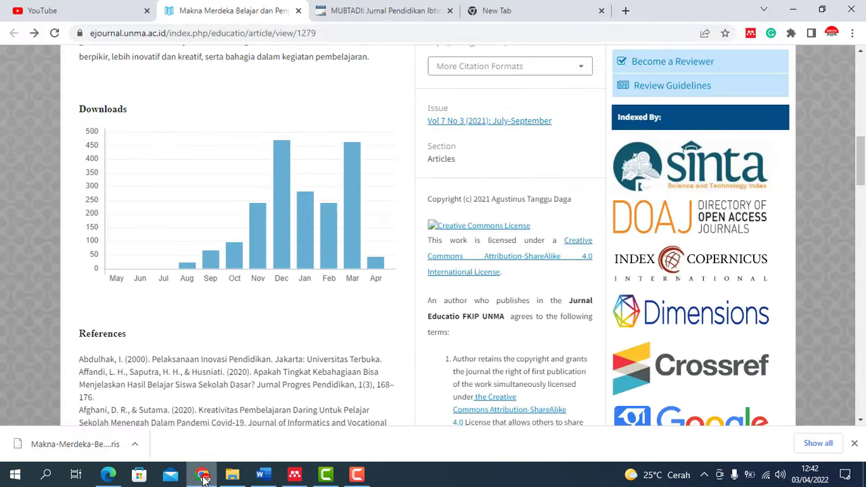
scroll(280, 230, up, 10)
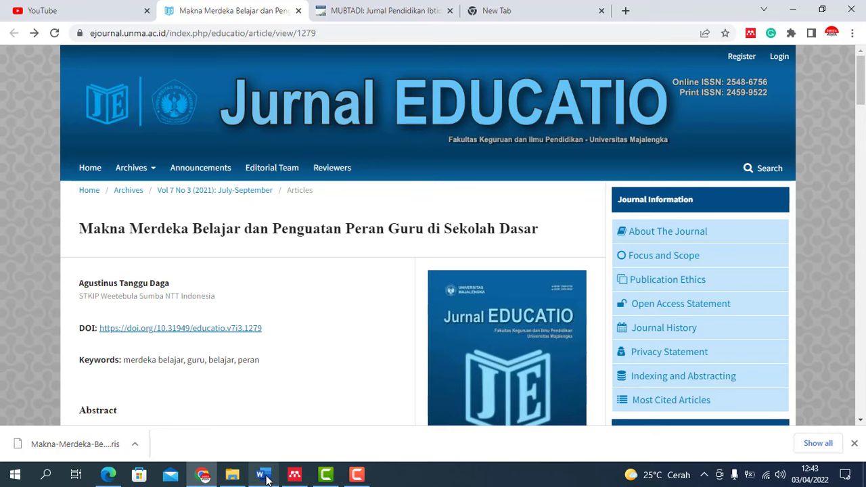
click(295, 475)
click(48, 94)
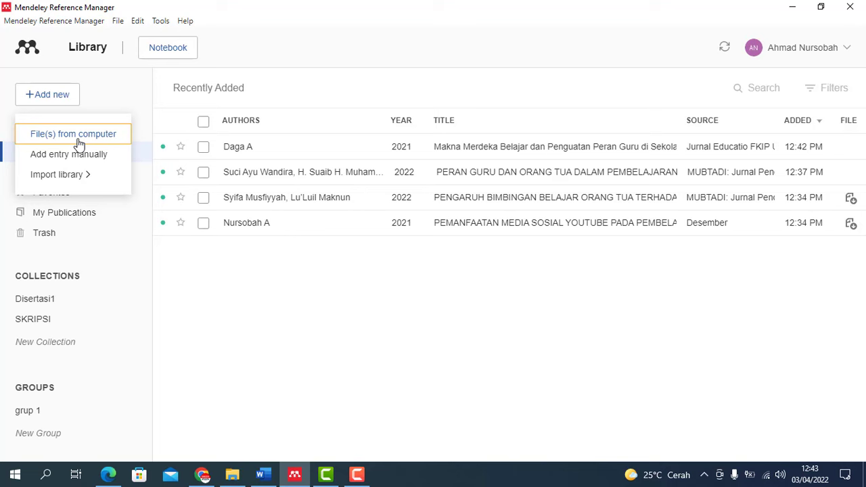
click(202, 474)
Step: Load kompas.com in the empty new Chrome tab
click(503, 11)
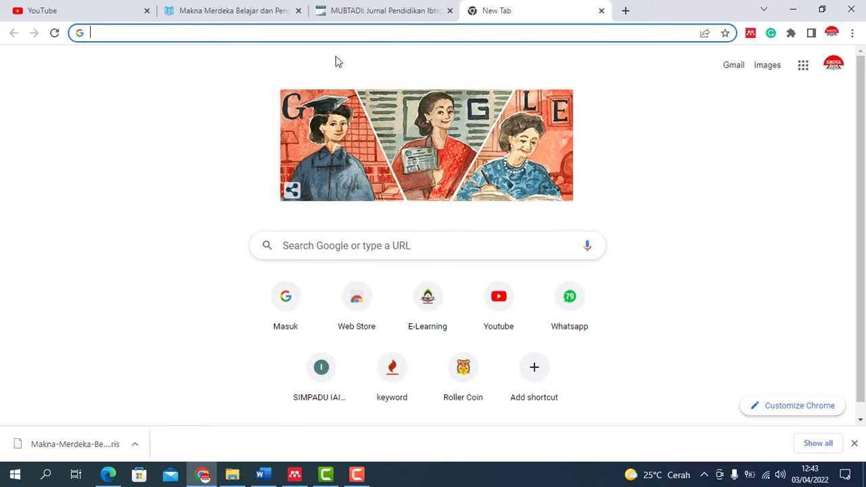
text(kom)
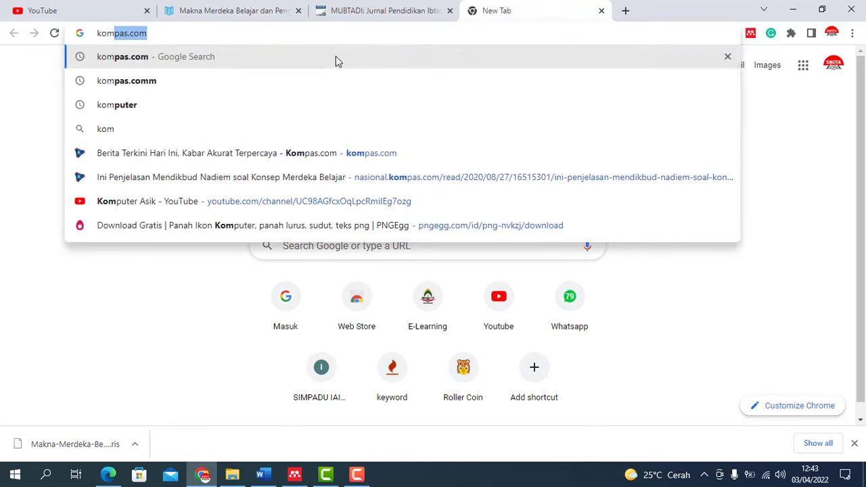
text(pas)
key(BackSpace)
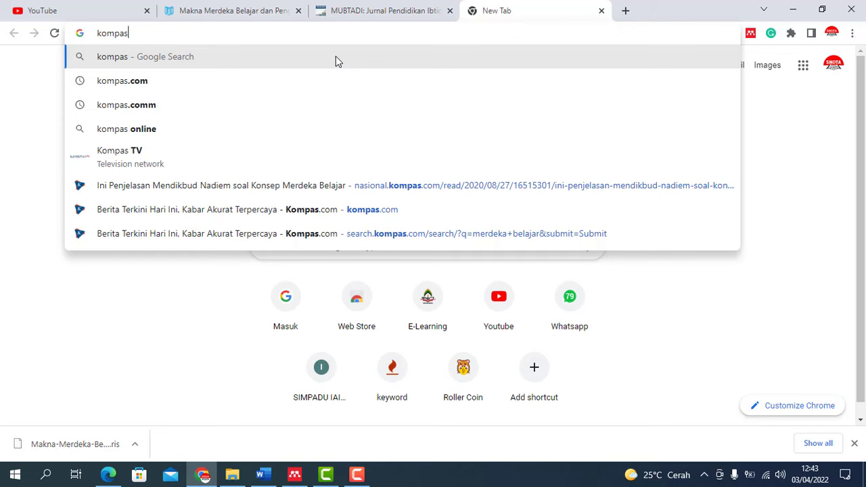
text(.com)
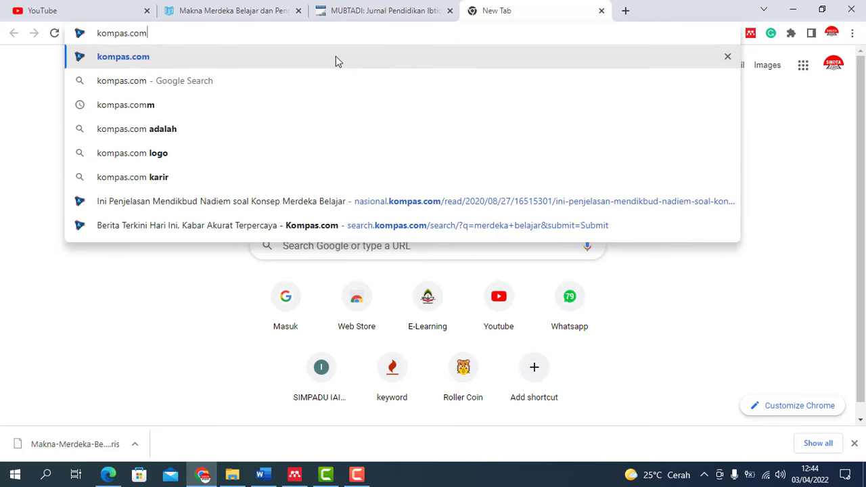
key(Return)
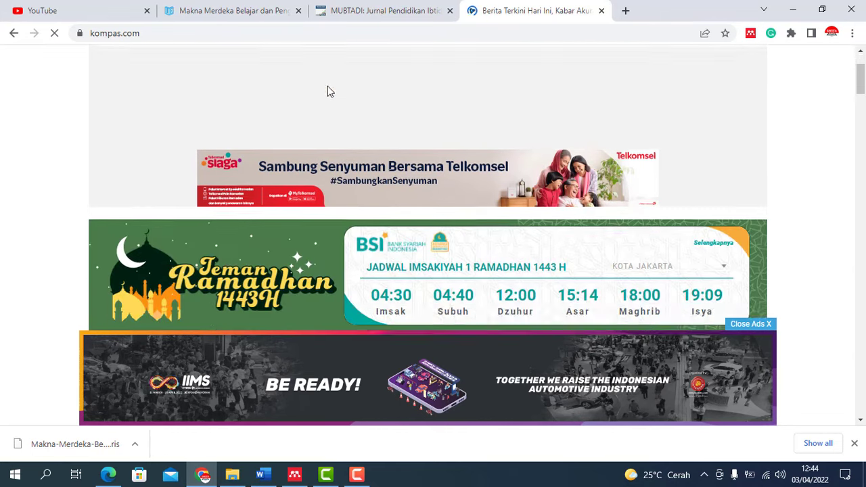
scroll(328, 91, down, 2)
scroll(328, 92, down, 3)
scroll(327, 93, up, 2)
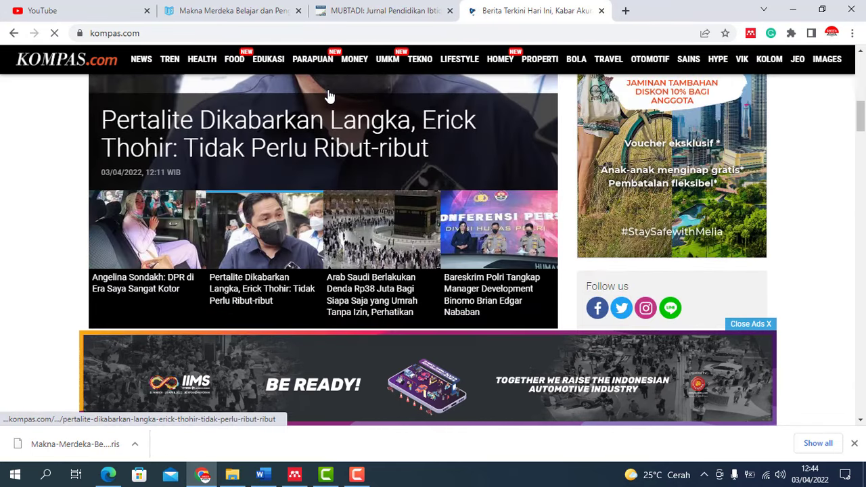
scroll(328, 93, up, 3)
scroll(330, 96, up, 3)
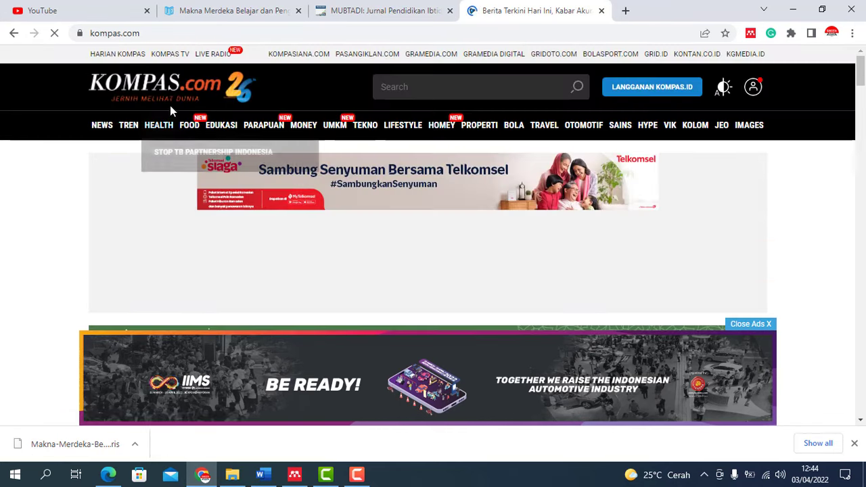
Step: Search the Kompas site for 'merdeka belajar' using the suggested search term
click(445, 88)
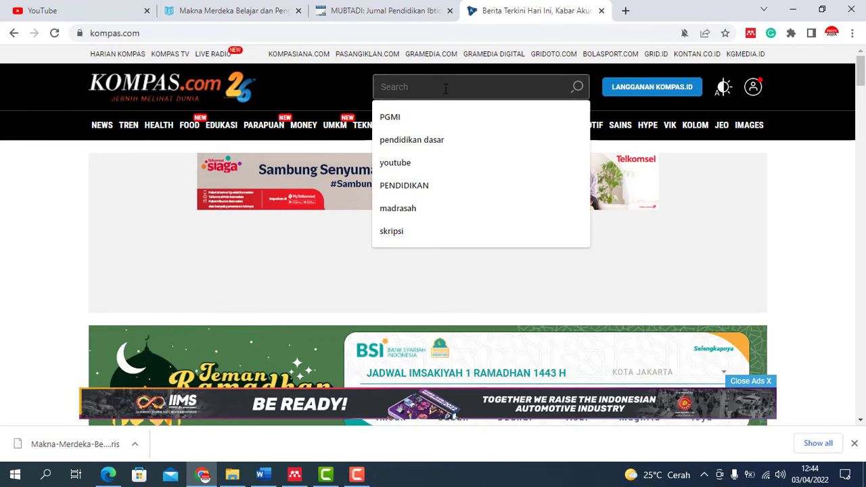
text(merd)
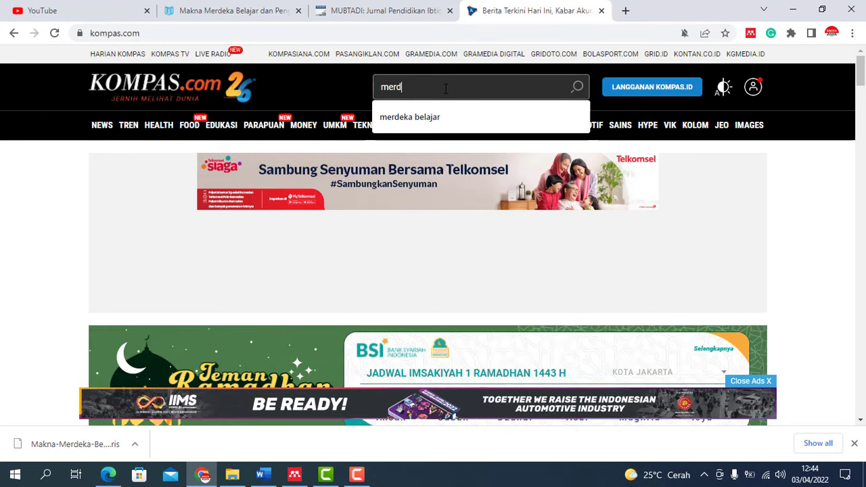
text(eka belajar)
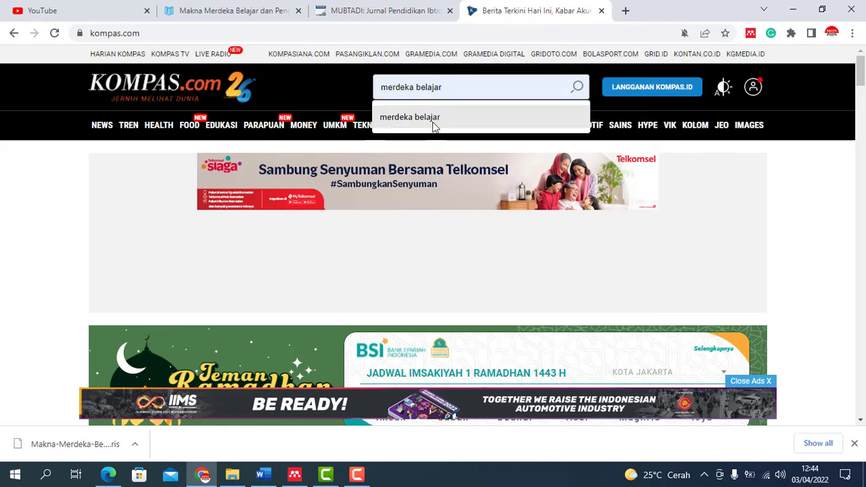
click(432, 120)
click(578, 93)
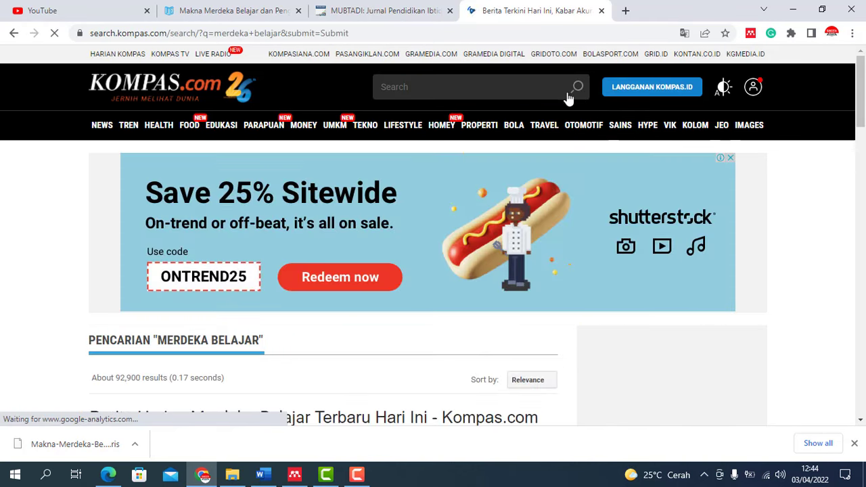
Step: Open the search result 'Ini Penjelasan Mendikbud Nadiem soal Konsep Merdeka Belajar'
scroll(319, 164, down, 3)
scroll(319, 164, down, 1)
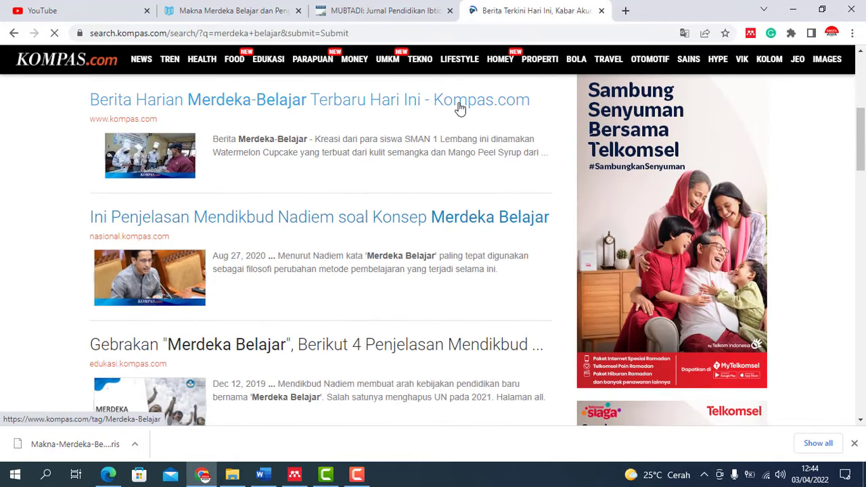
scroll(361, 188, down, 1)
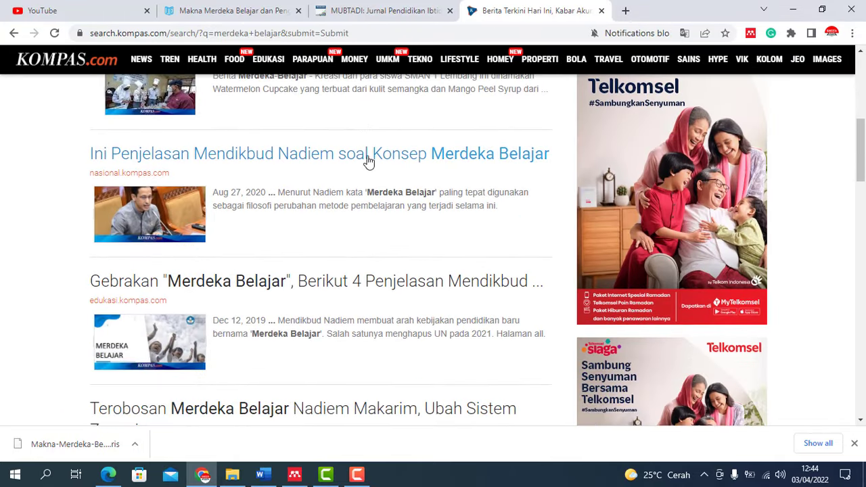
click(317, 164)
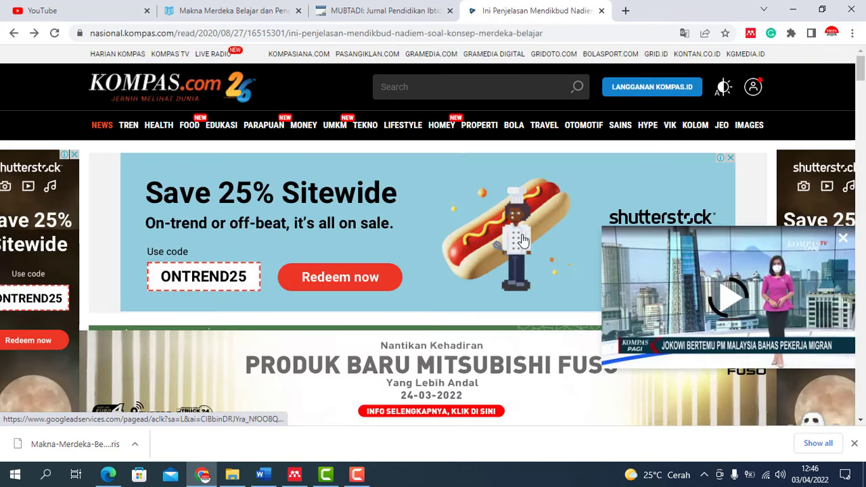
Step: Close the floating news video and the bottom Mitsubishi ad, then scroll to the article body
click(844, 242)
scroll(690, 268, down, 2)
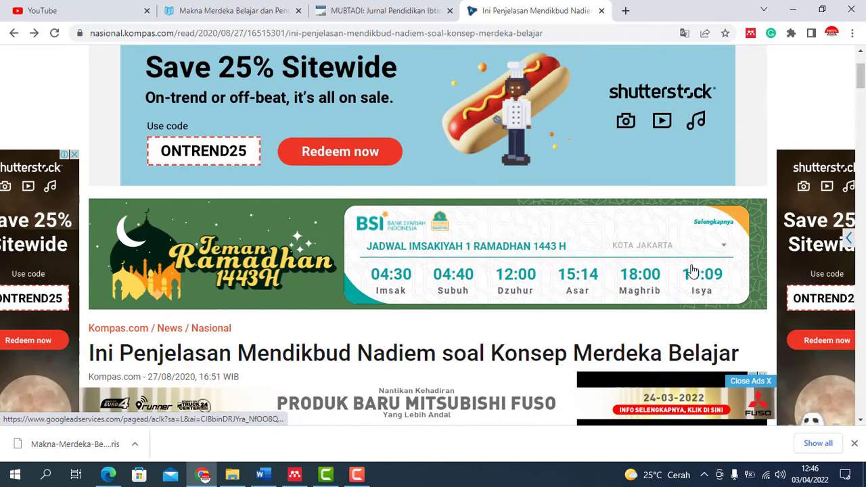
click(751, 381)
click(767, 378)
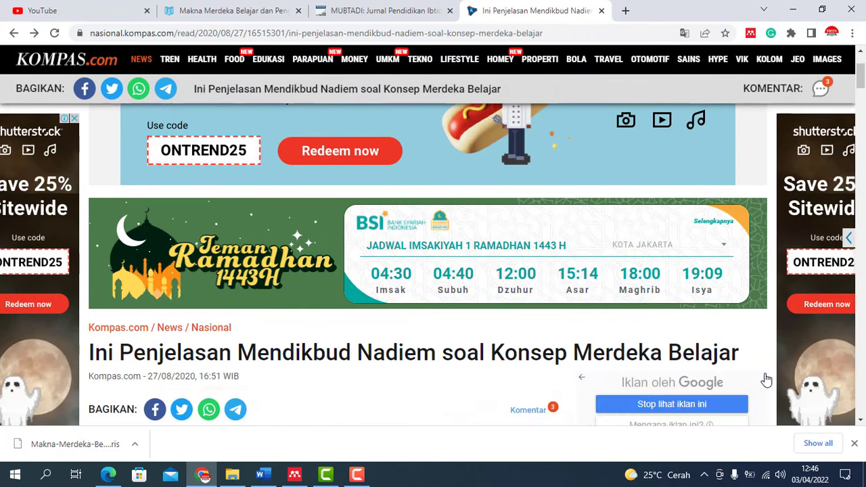
scroll(624, 292, down, 2)
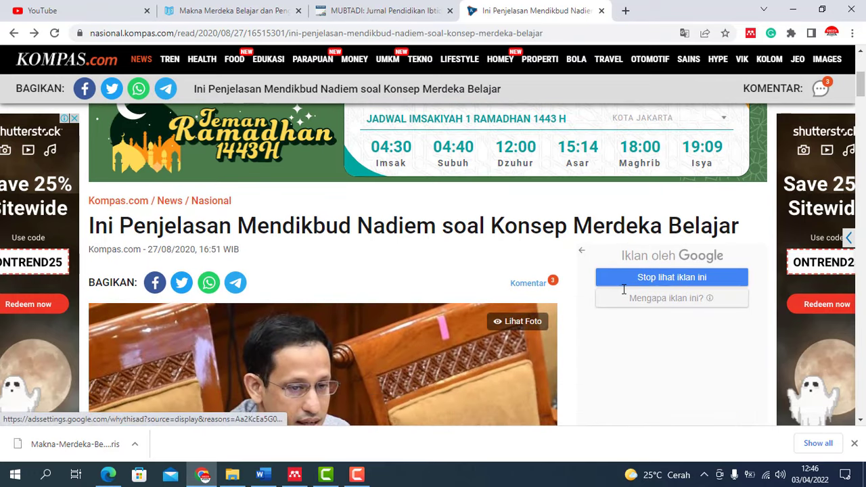
scroll(623, 292, down, 1)
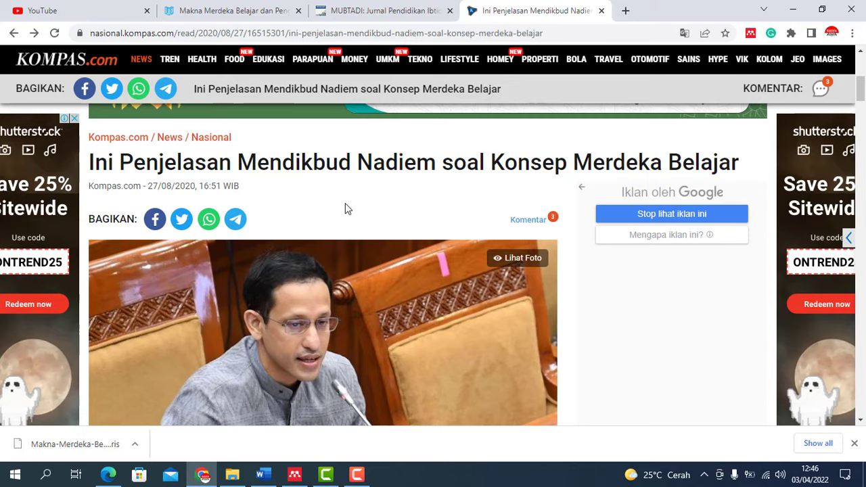
scroll(345, 203, down, 2)
scroll(346, 203, down, 3)
scroll(345, 203, down, 2)
scroll(346, 209, down, 4)
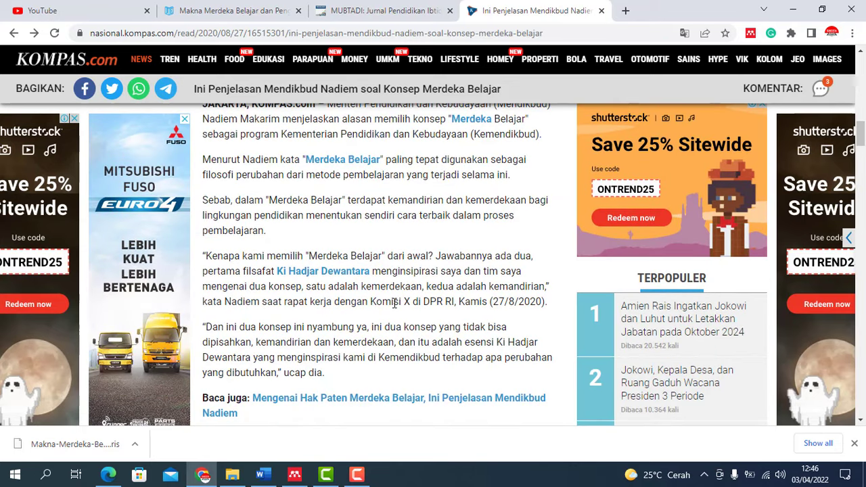
scroll(358, 274, up, 1)
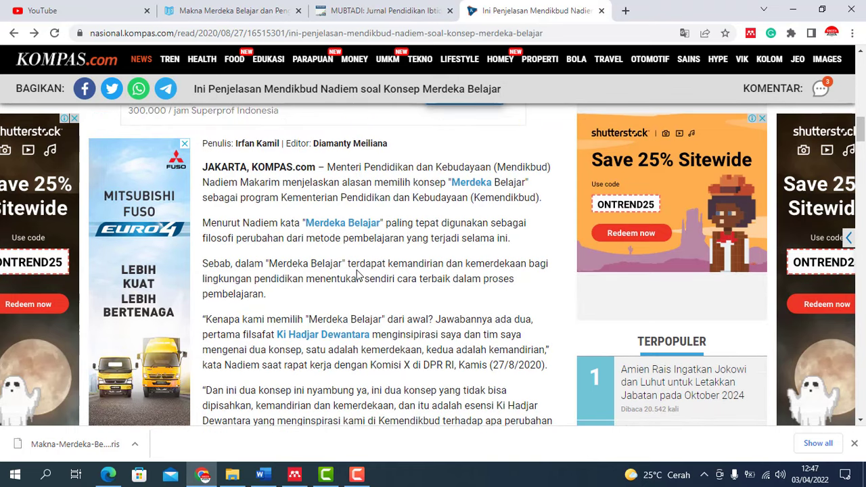
Step: Capture the Kompas article in the Web Importer and enter its author and publication 'Kompas'
click(751, 34)
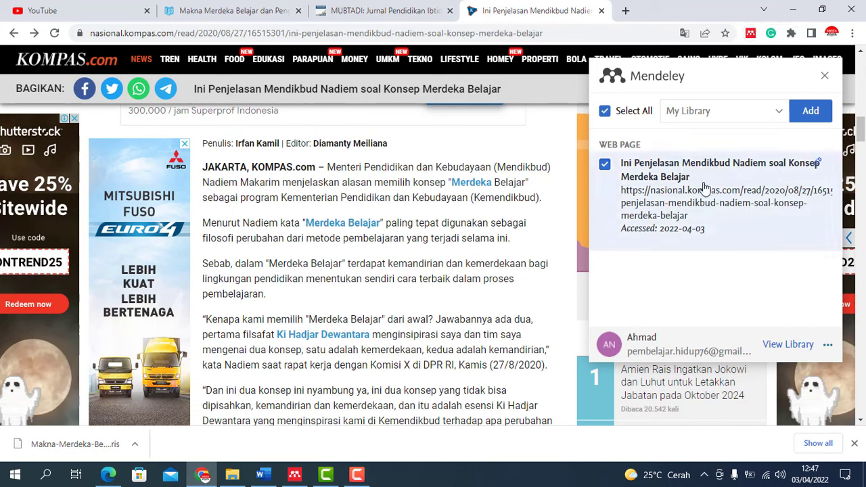
click(819, 165)
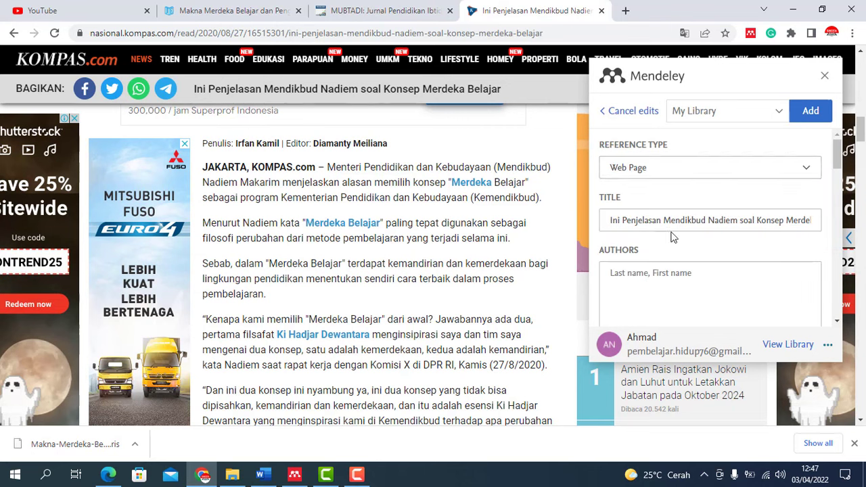
scroll(674, 237, down, 1)
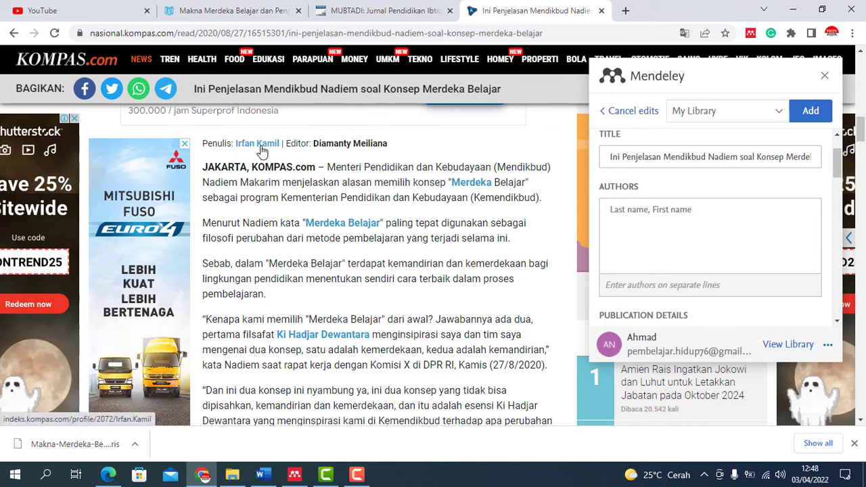
click(694, 211)
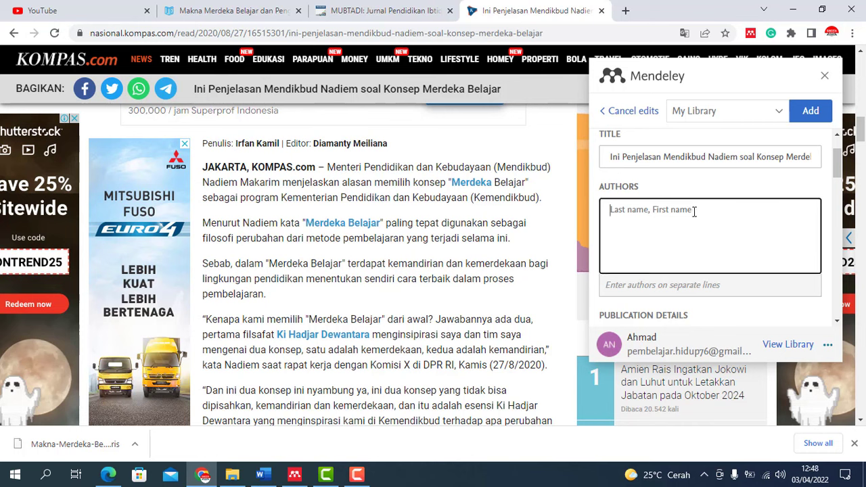
text(K)
text(Irfan)
scroll(690, 209, down, 2)
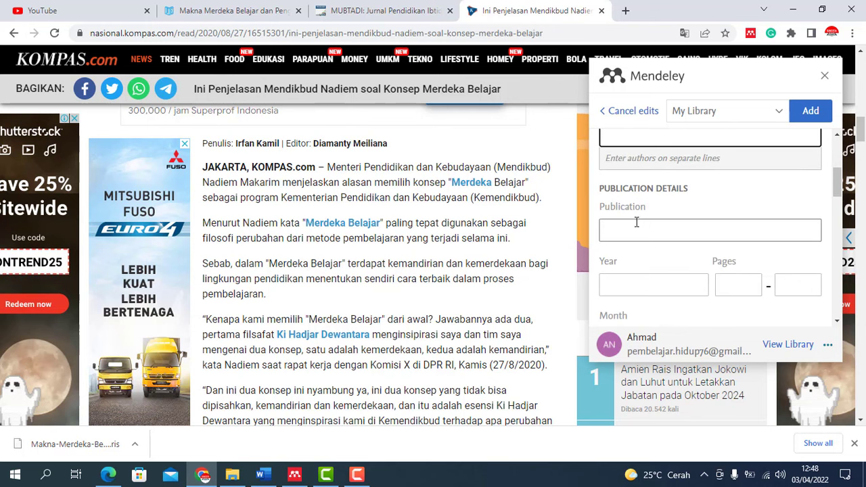
click(636, 228)
text(Kompas)
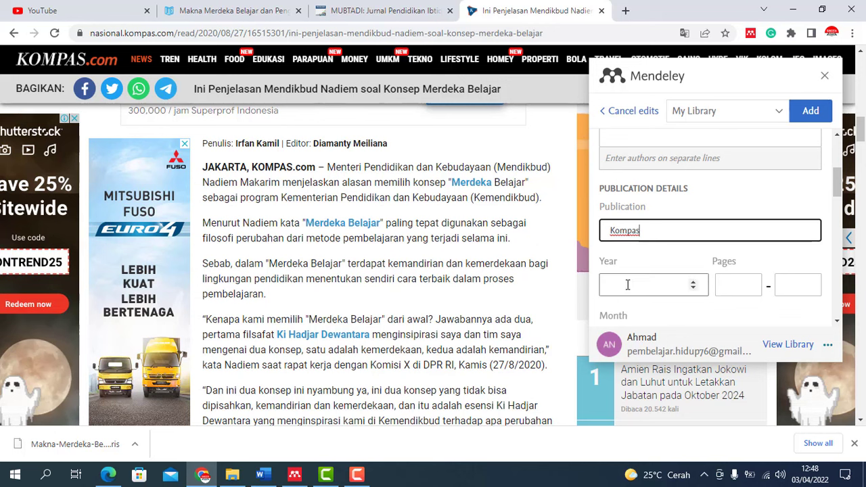
Step: Fill in the publication year, review the fields and add the Web Page reference to My Library
click(664, 285)
text(2022)
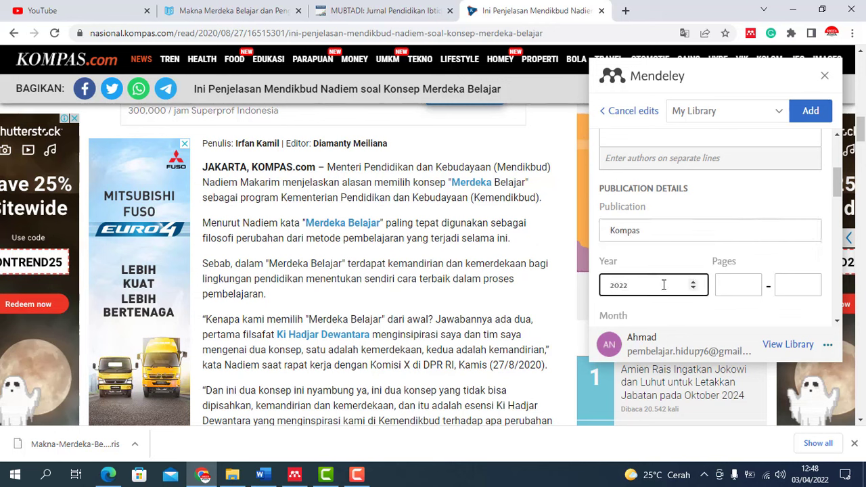
scroll(772, 263, down, 1)
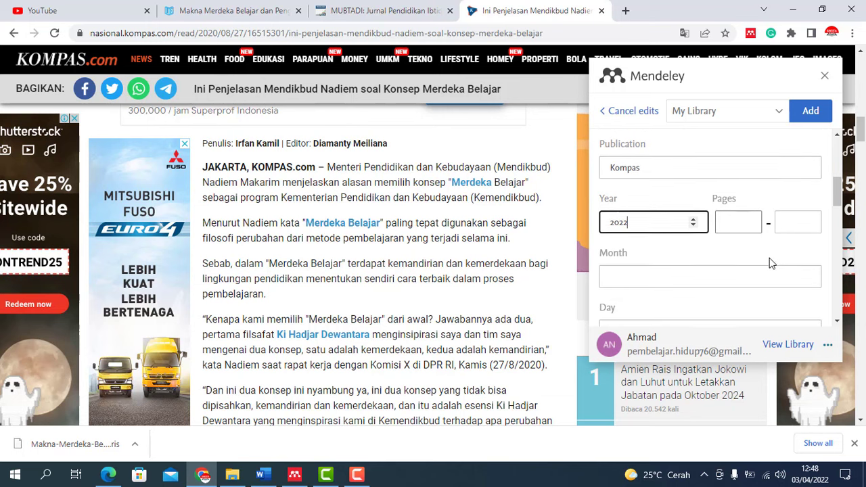
scroll(678, 213, down, 1)
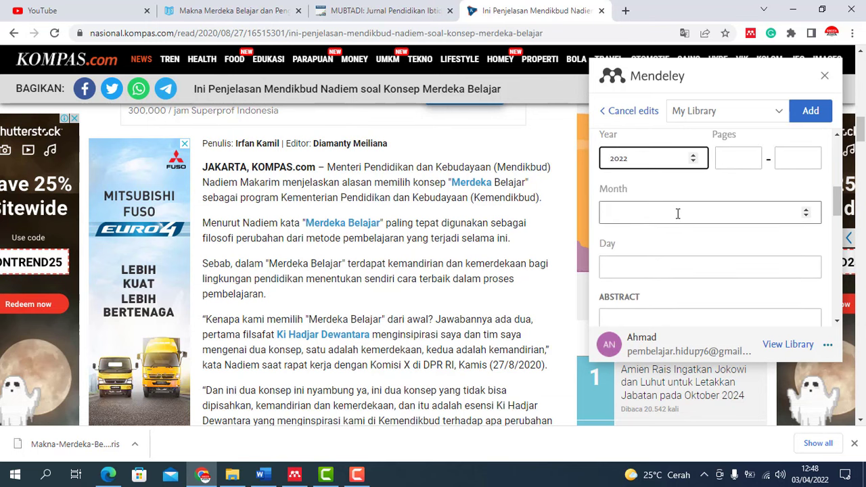
scroll(679, 217, down, 2)
scroll(687, 218, down, 3)
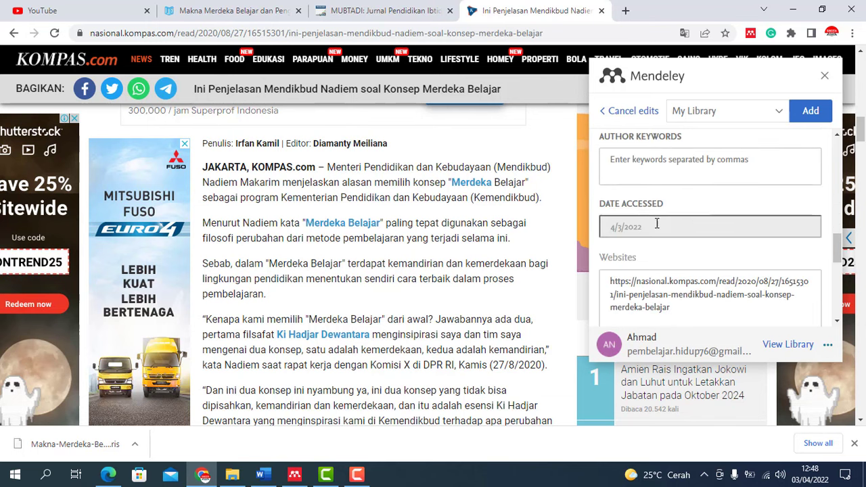
scroll(644, 232, down, 3)
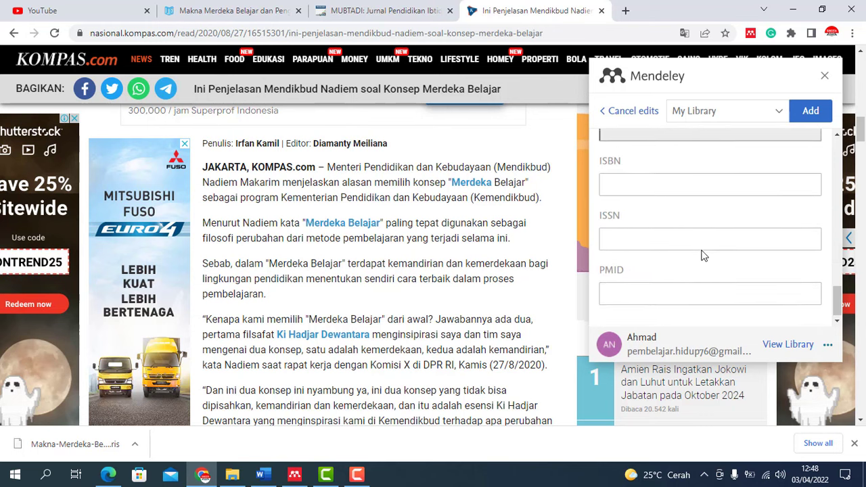
scroll(701, 254, up, 5)
scroll(702, 253, up, 3)
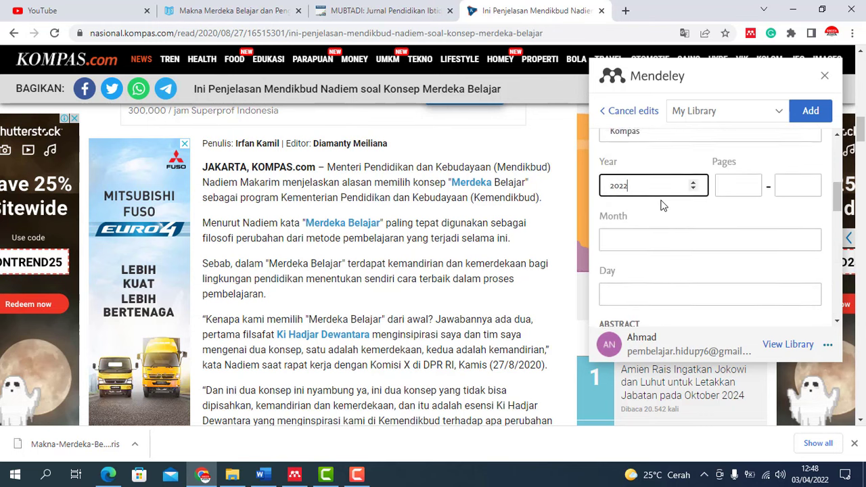
scroll(662, 205, up, 2)
scroll(663, 207, up, 2)
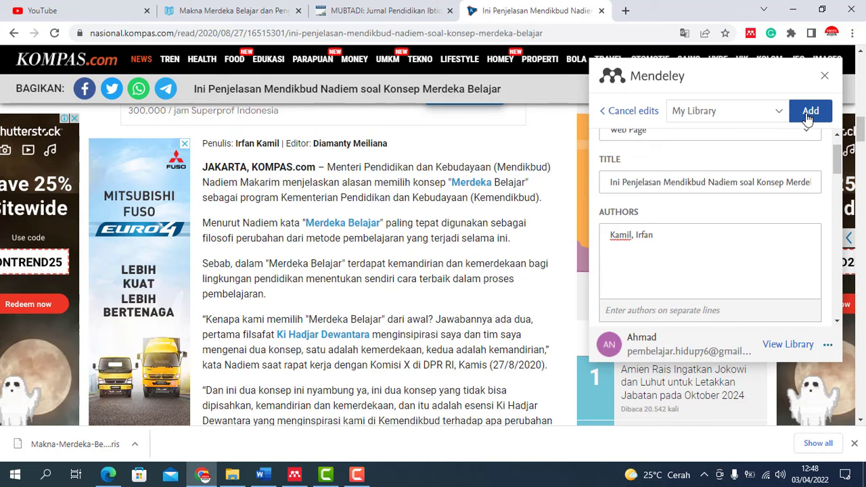
click(808, 116)
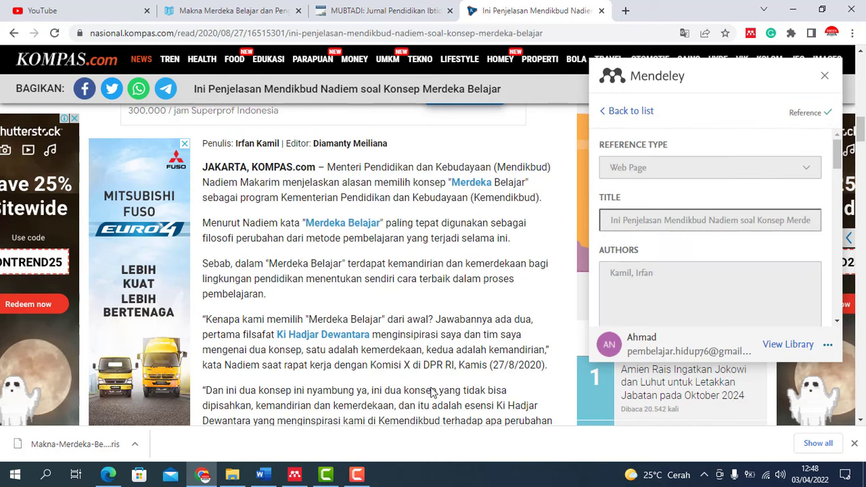
Step: Confirm the Kompas entry heads Recently Added in Mendeley, then close the importer in Chrome
click(295, 475)
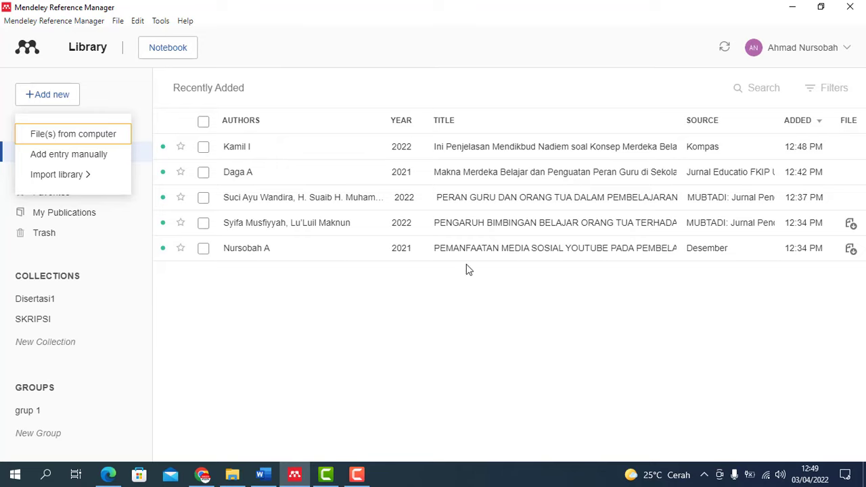
click(407, 289)
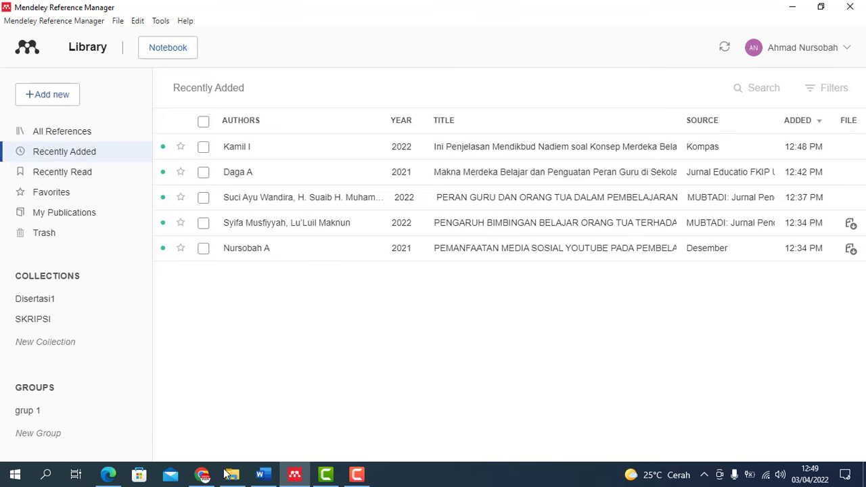
click(203, 474)
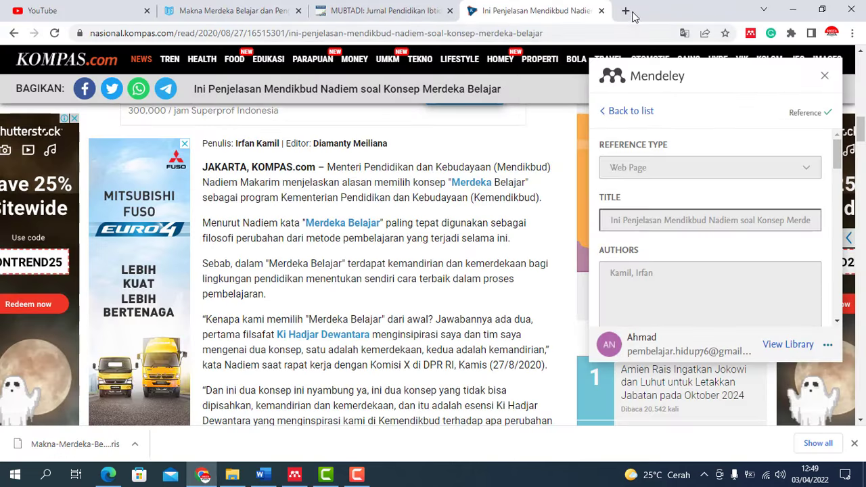
click(824, 75)
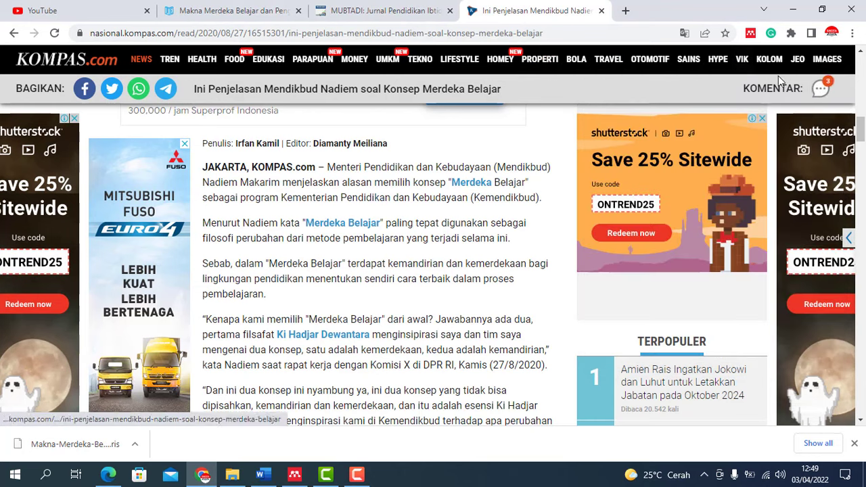
Step: Search Google for 'google books' in a new tab and go to the Google Books site
click(625, 10)
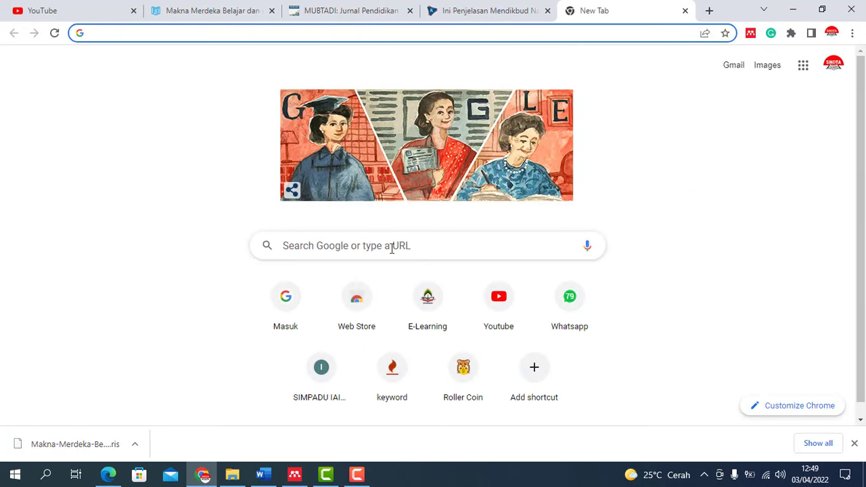
click(392, 249)
text(goo)
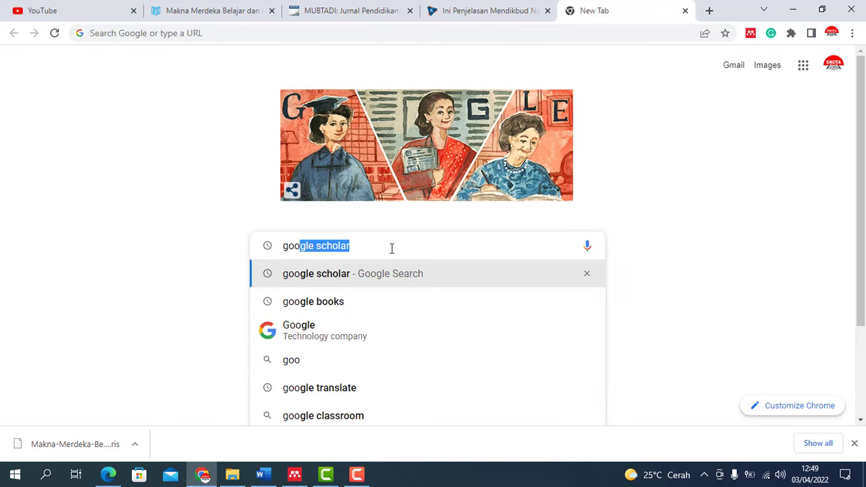
text(gle books)
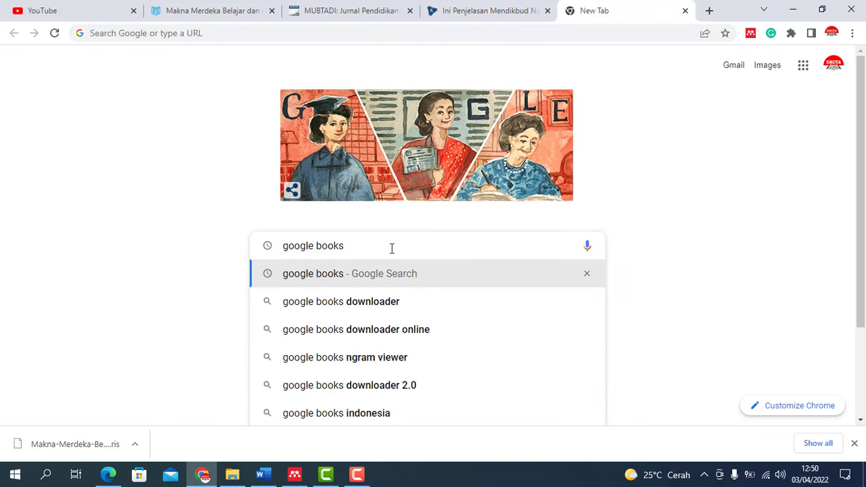
key(Return)
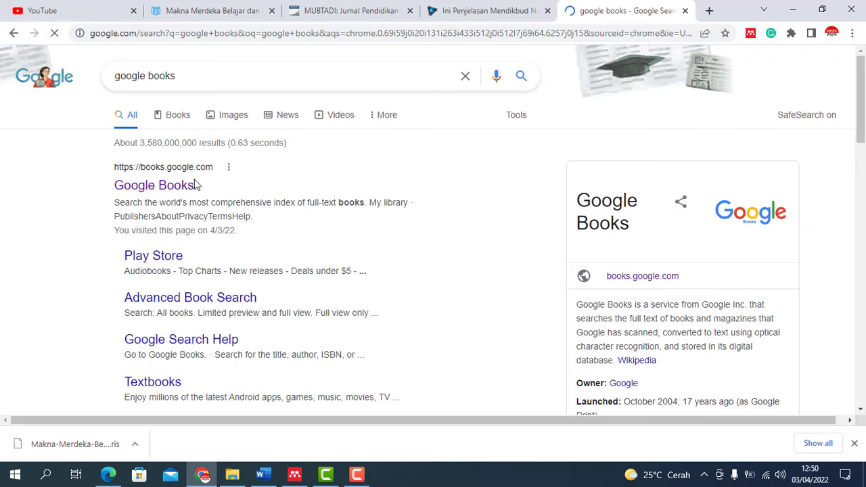
click(159, 189)
text(merdeka belajar)
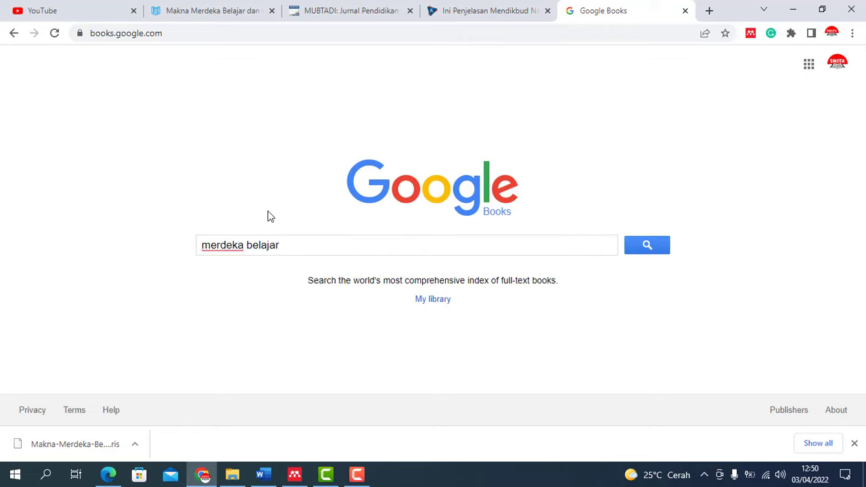
Step: Search Google Books for 'merdeka belajar' and scan the book results
key(Return)
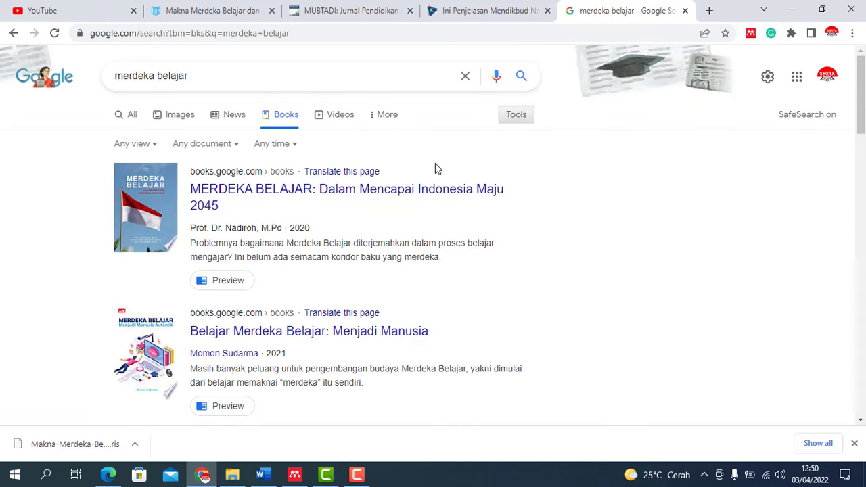
scroll(428, 182, down, 1)
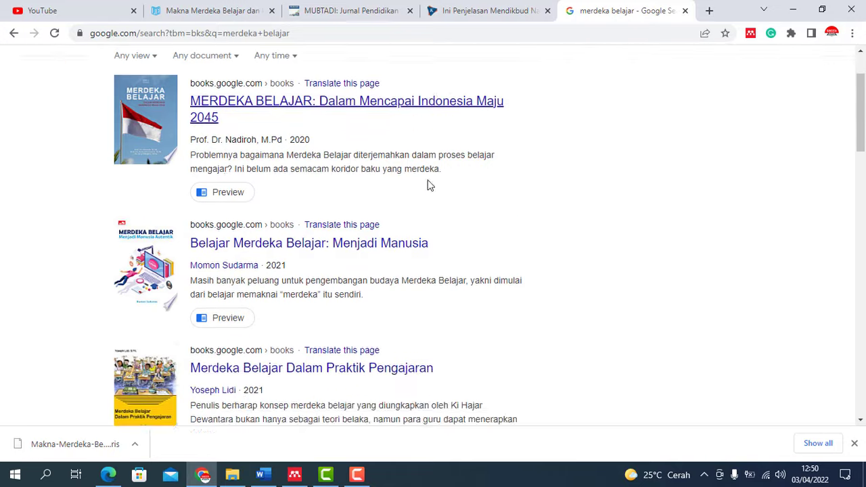
scroll(428, 186, down, 3)
scroll(429, 188, down, 3)
scroll(428, 189, down, 4)
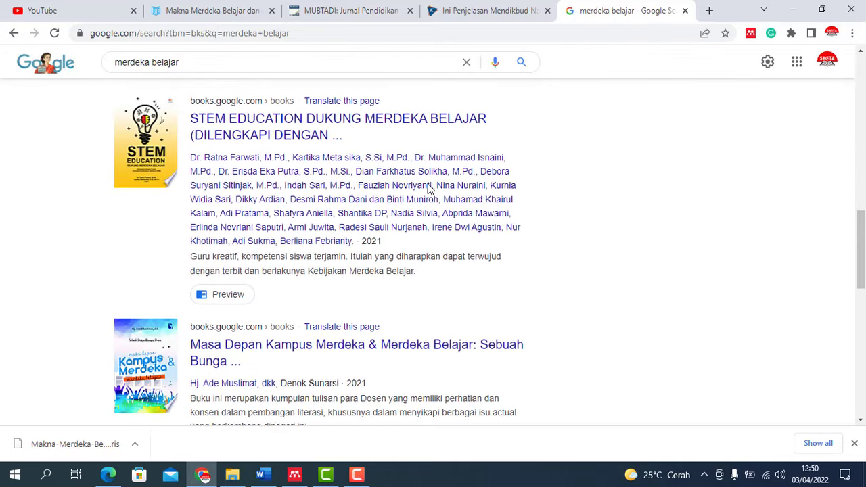
scroll(429, 189, down, 3)
scroll(429, 189, up, 10)
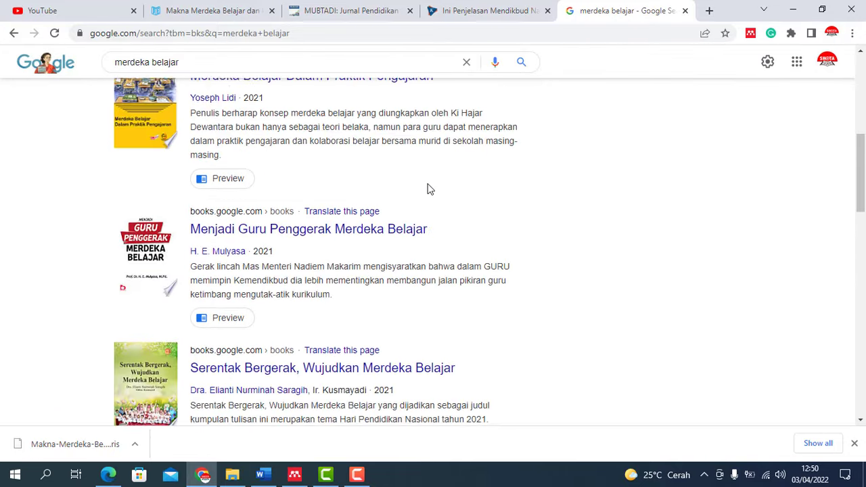
scroll(429, 189, up, 5)
scroll(433, 180, up, 1)
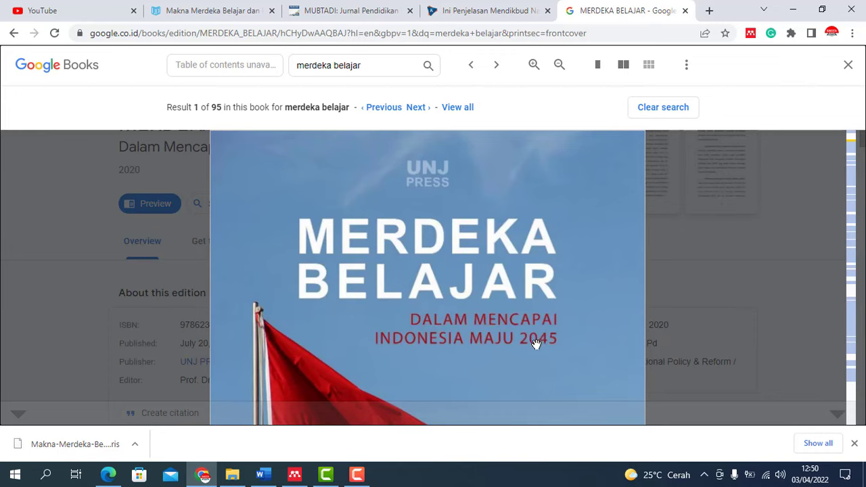
Step: Read through the Merdeka Belajar Dalam Mencapai Indonesia Maju 2045 preview's publication details to page 2
scroll(441, 251, down, 10)
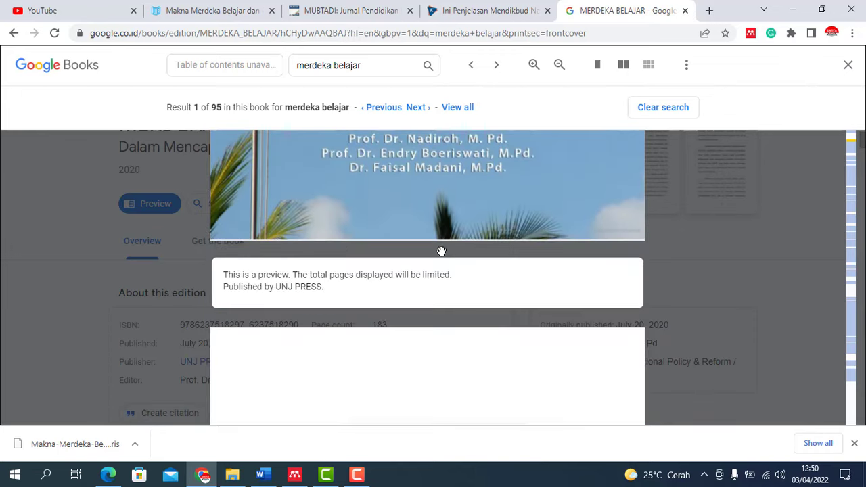
scroll(441, 251, down, 3)
scroll(410, 228, down, 1)
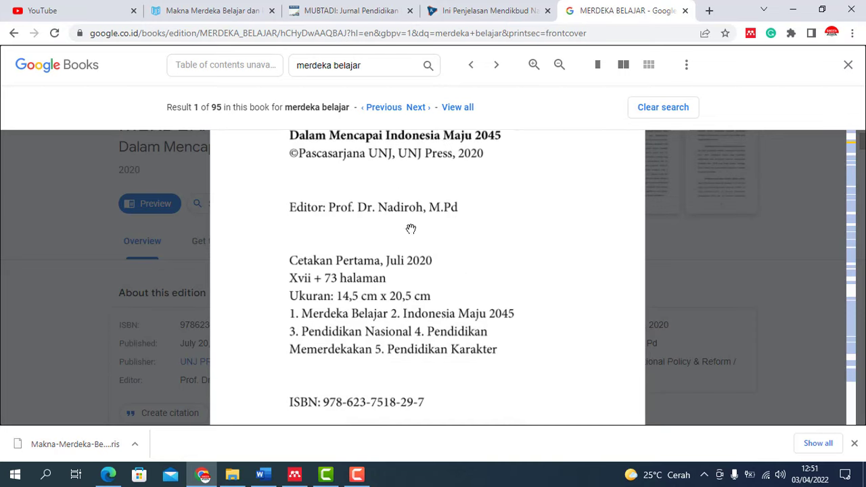
scroll(410, 228, down, 2)
scroll(411, 228, down, 1)
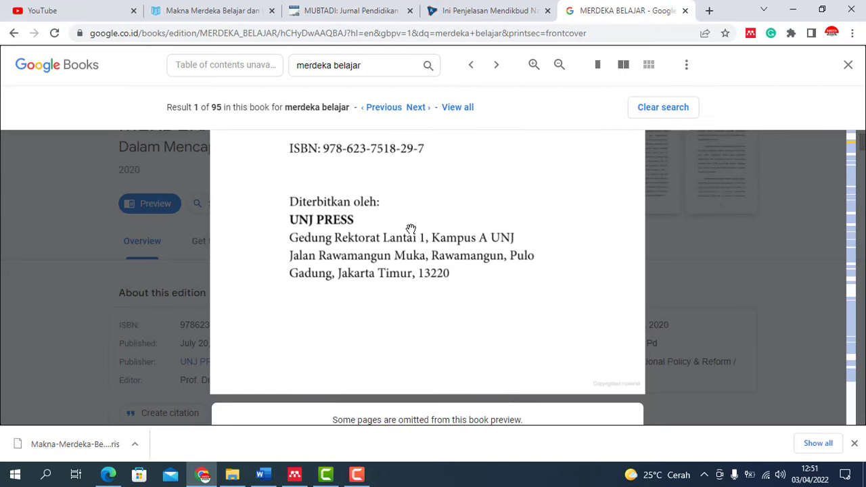
scroll(411, 228, down, 1)
scroll(411, 228, down, 2)
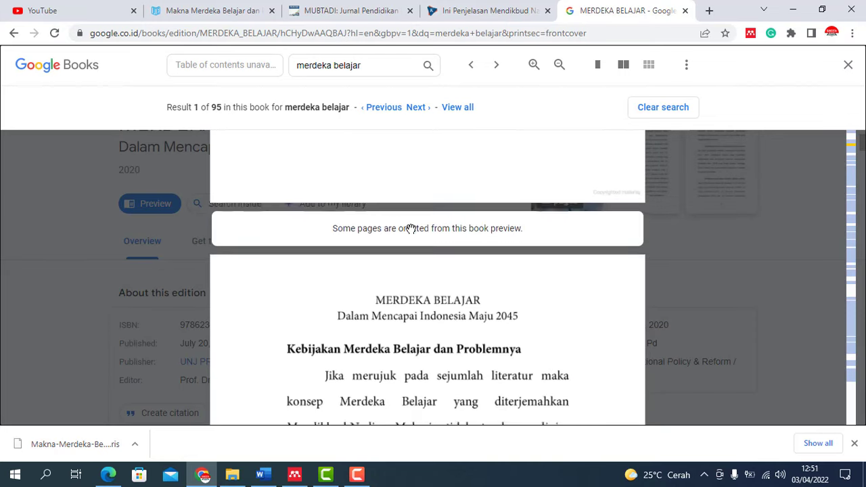
scroll(411, 229, down, 3)
scroll(417, 312, down, 4)
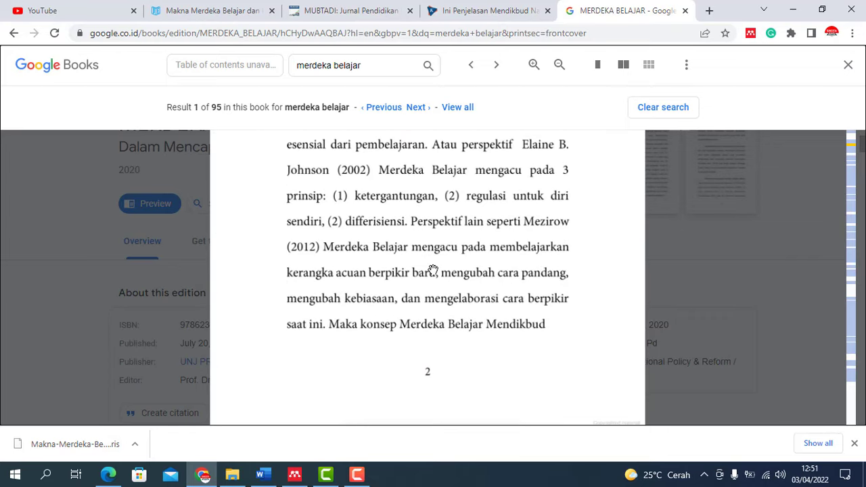
Step: Capture the book page in the Web Importer and change the UNJ PRESS reference type to Book
click(751, 35)
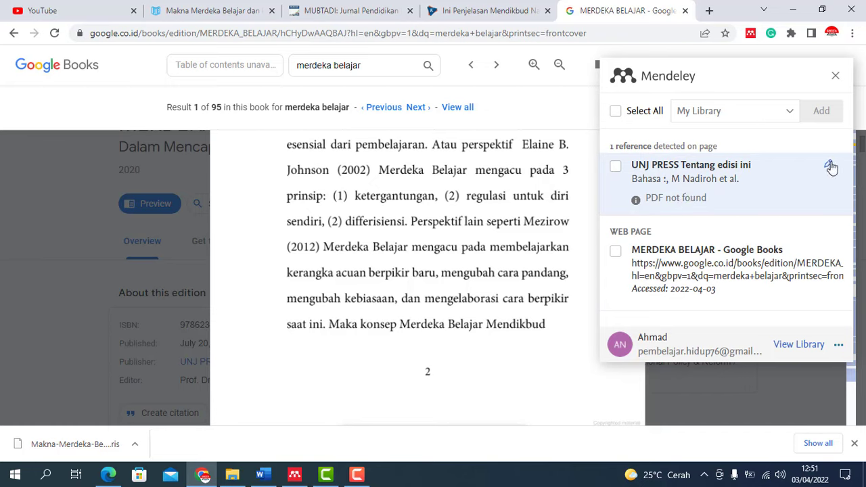
click(831, 167)
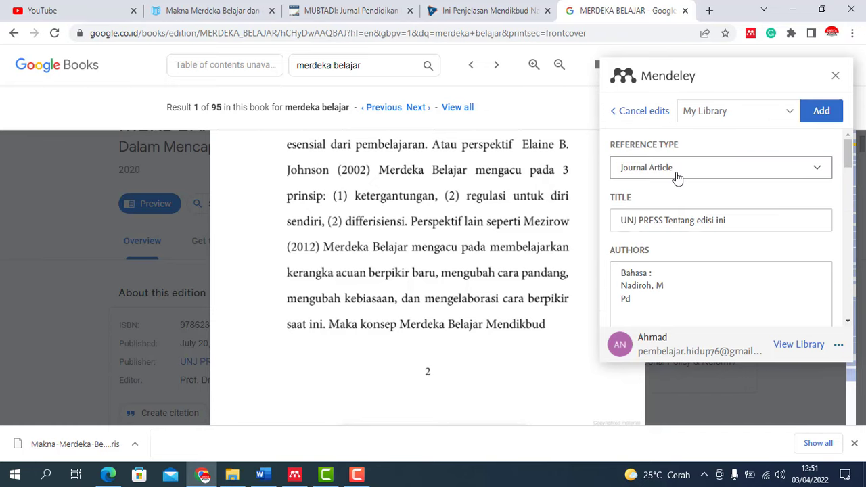
click(616, 115)
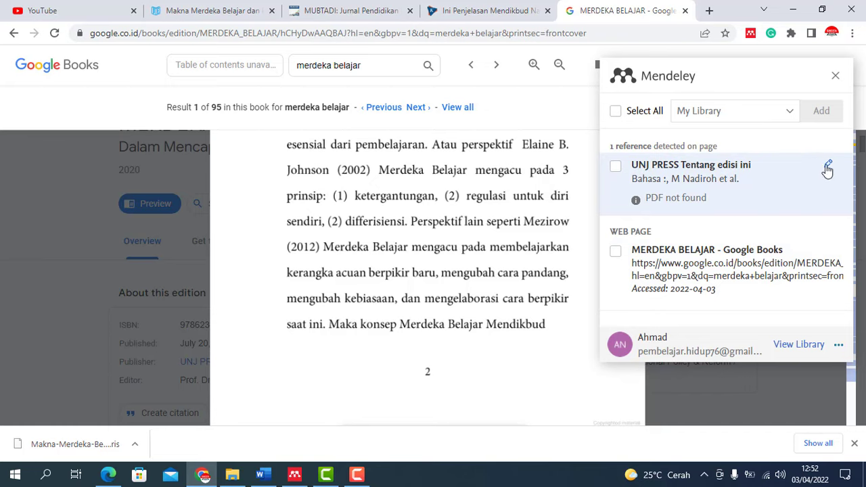
click(827, 169)
click(704, 172)
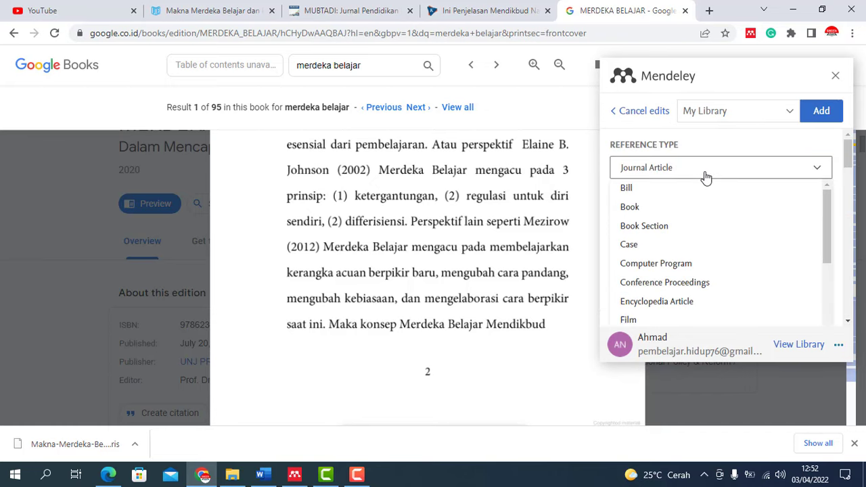
click(672, 207)
Step: Review the fields, fill in the publication year, add the book to My Library and close the importer
scroll(649, 229, down, 2)
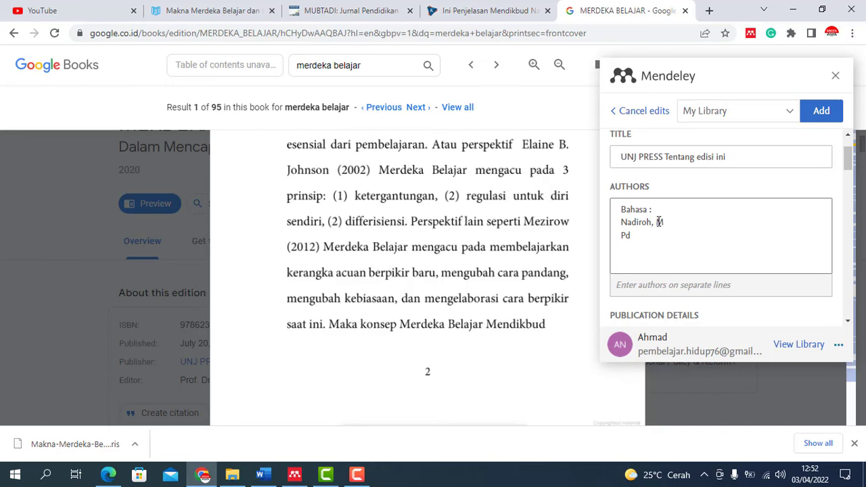
scroll(657, 224, down, 1)
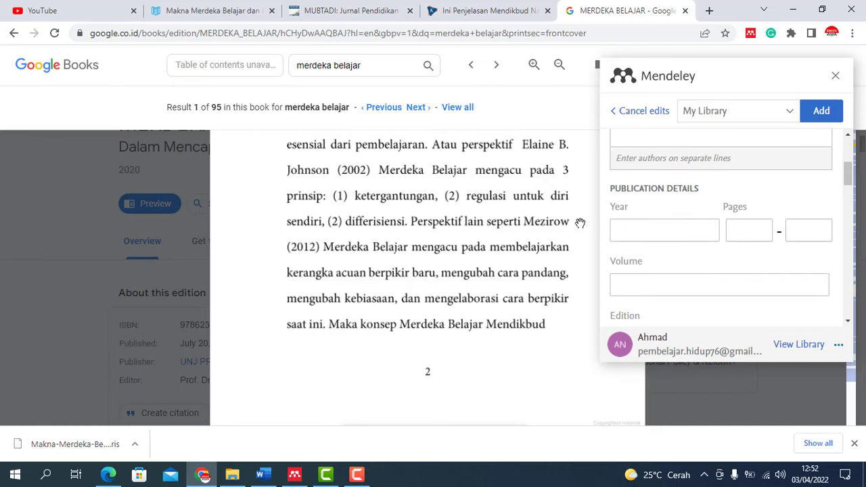
scroll(467, 247, up, 3)
scroll(467, 247, up, 3)
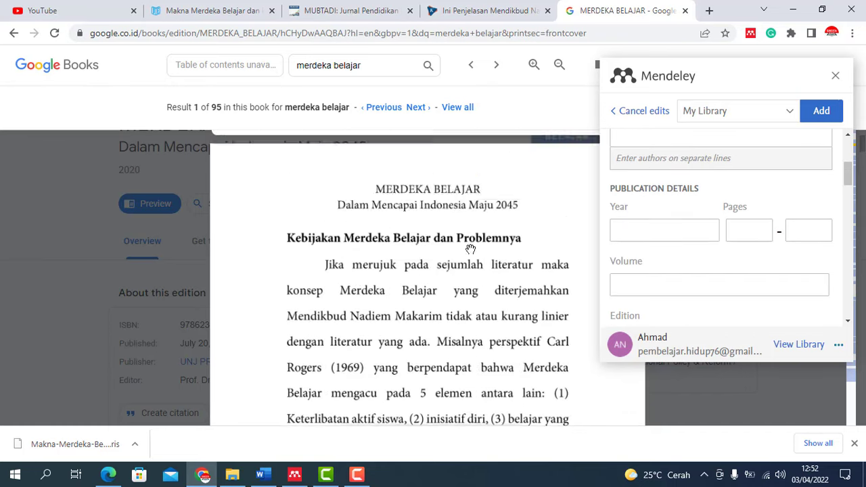
scroll(470, 249, up, 3)
scroll(447, 257, up, 2)
scroll(445, 262, up, 1)
scroll(445, 262, up, 1)
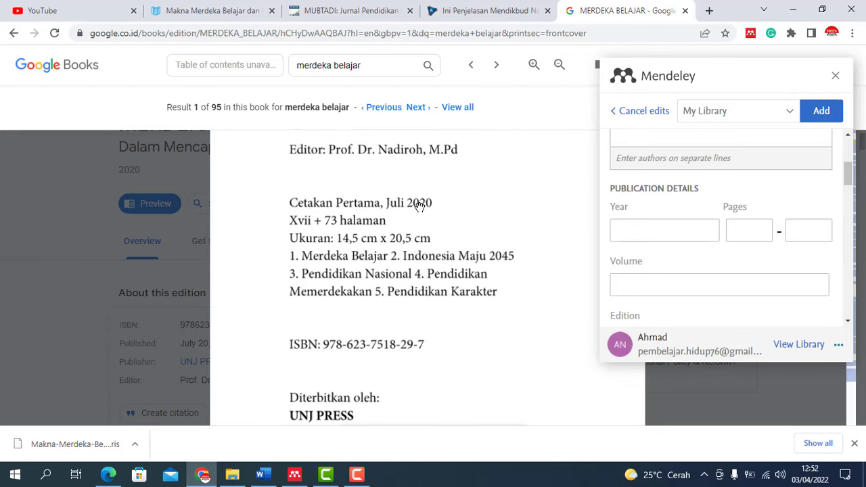
click(634, 228)
text(2020)
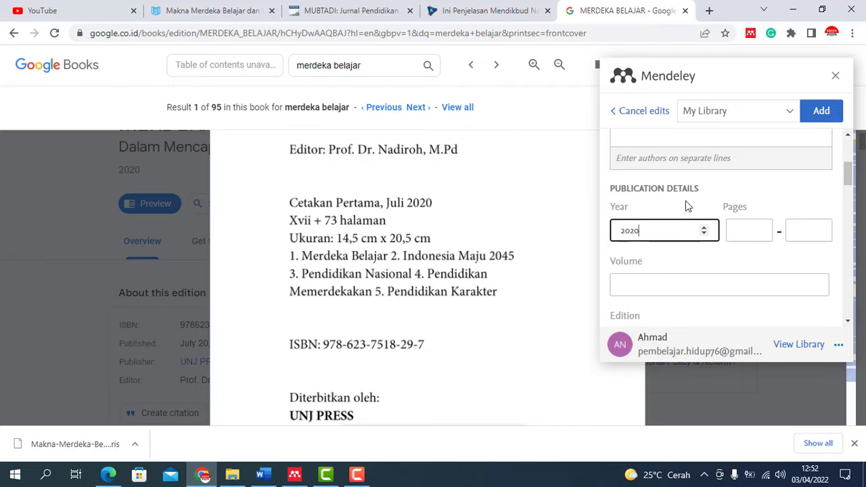
scroll(685, 203, up, 2)
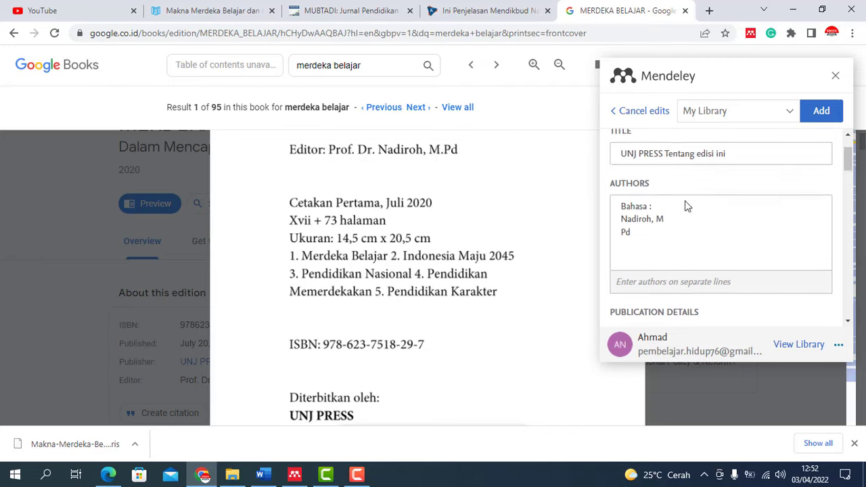
click(827, 114)
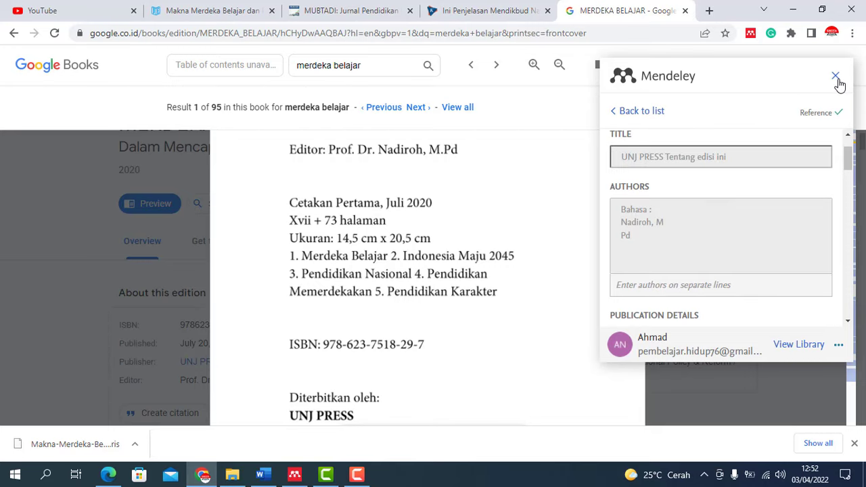
click(836, 77)
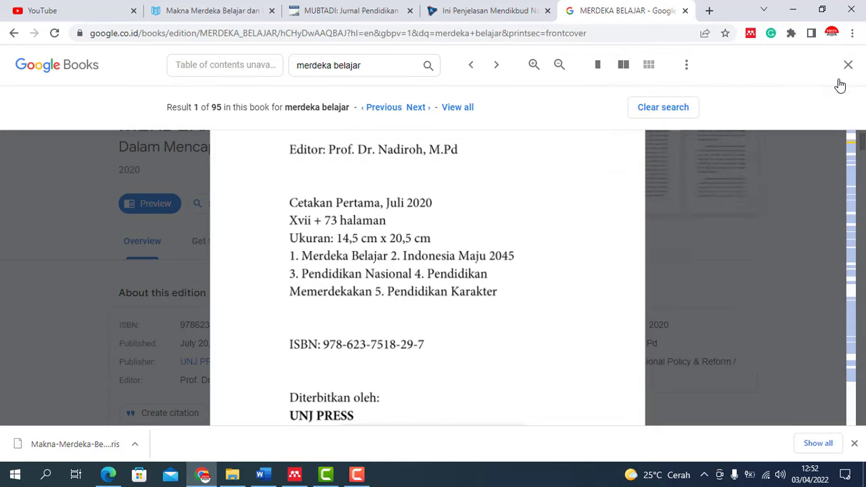
Step: Open the UNJ PRESS book's Info in Mendeley and delete 'Bahasa :' from its authors, checking the book preview
click(295, 475)
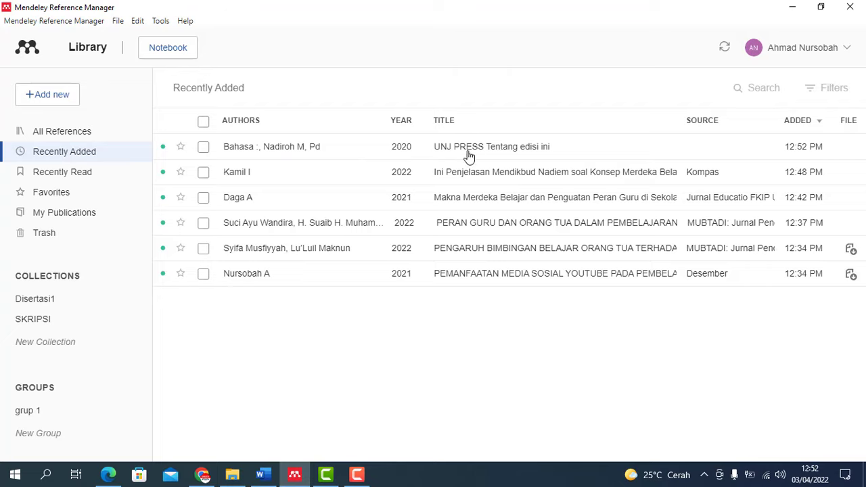
click(304, 155)
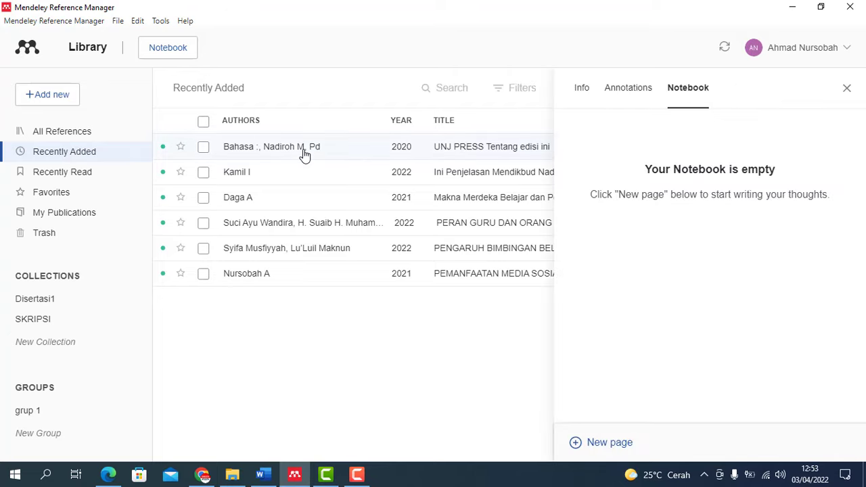
click(583, 89)
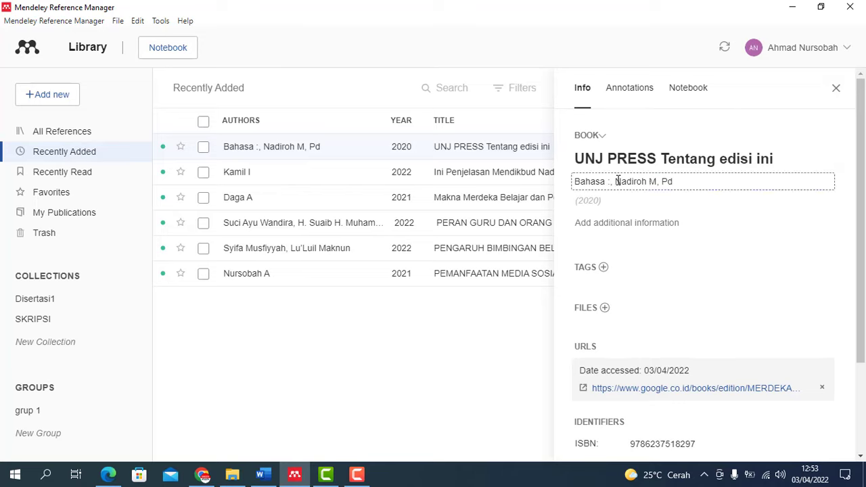
drag(612, 182, 575, 187)
key(BackSpace)
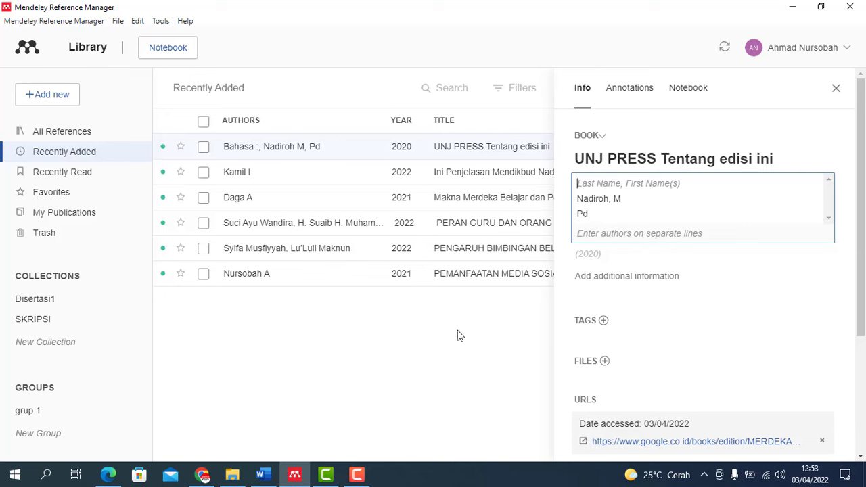
click(202, 475)
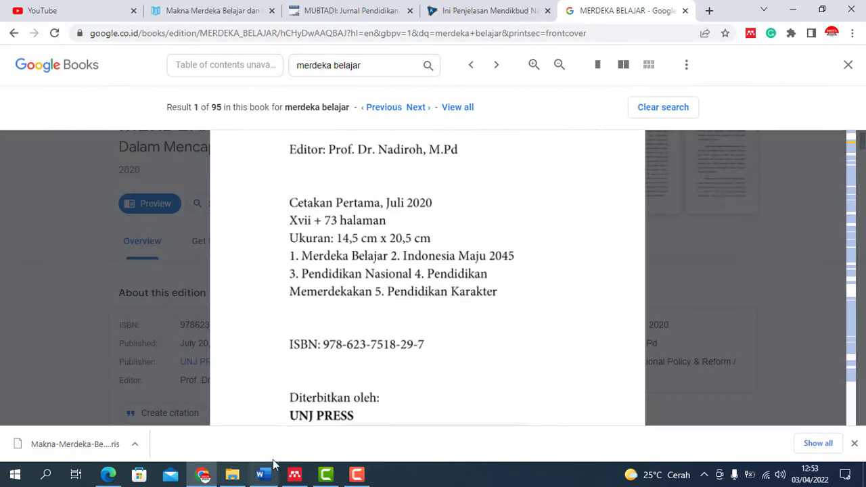
scroll(454, 293, down, 1)
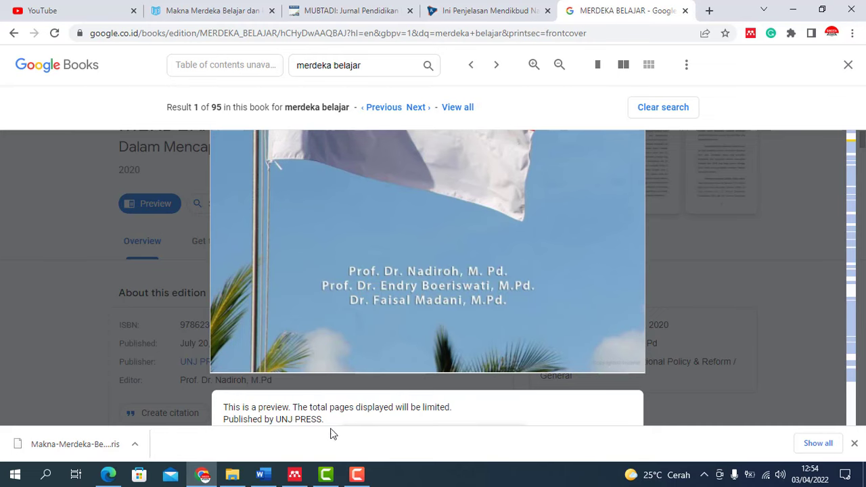
click(303, 478)
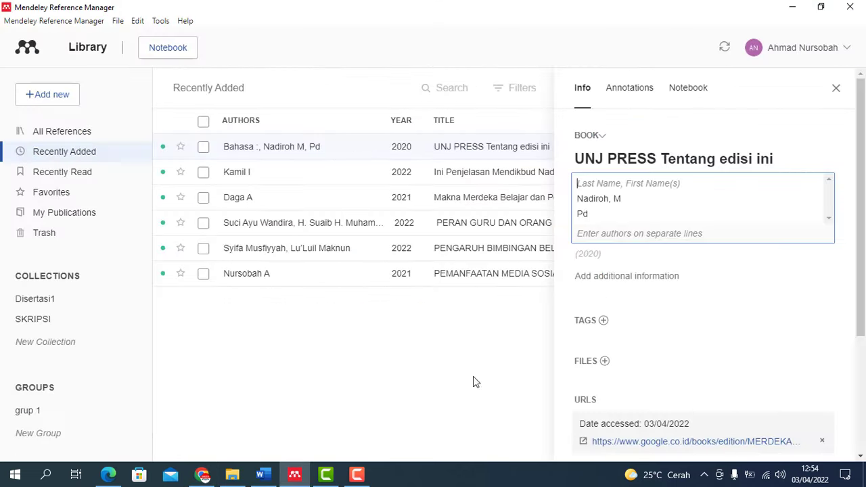
text(Nadiroh,)
Step: Add the second and third author names, read from the book cover, to the Authors field
click(202, 475)
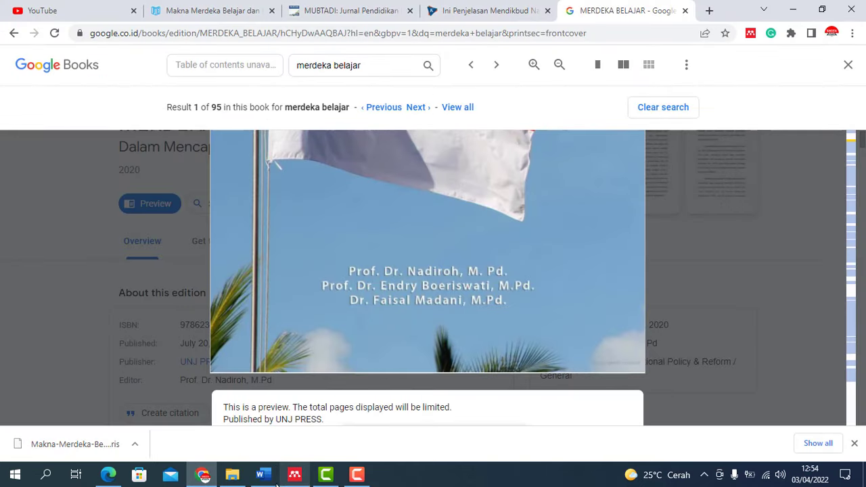
mouse_move(301, 478)
click(311, 424)
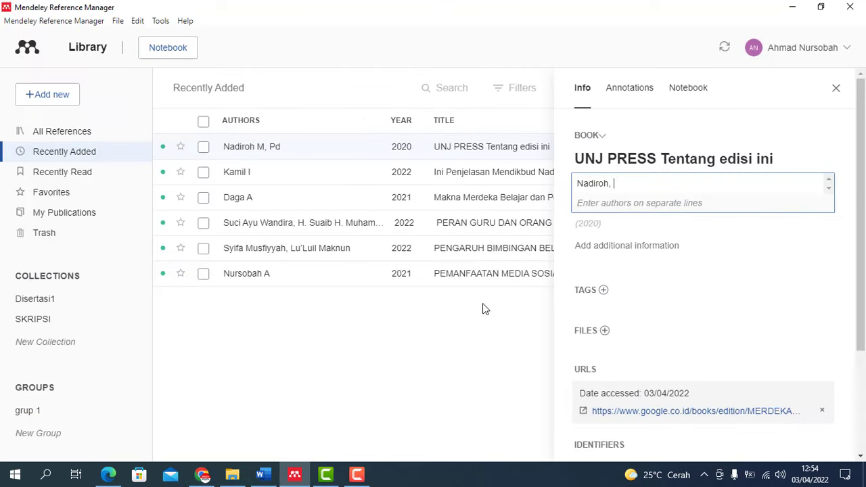
text(Endri Boeriswati)
text(,)
mouse_move(202, 477)
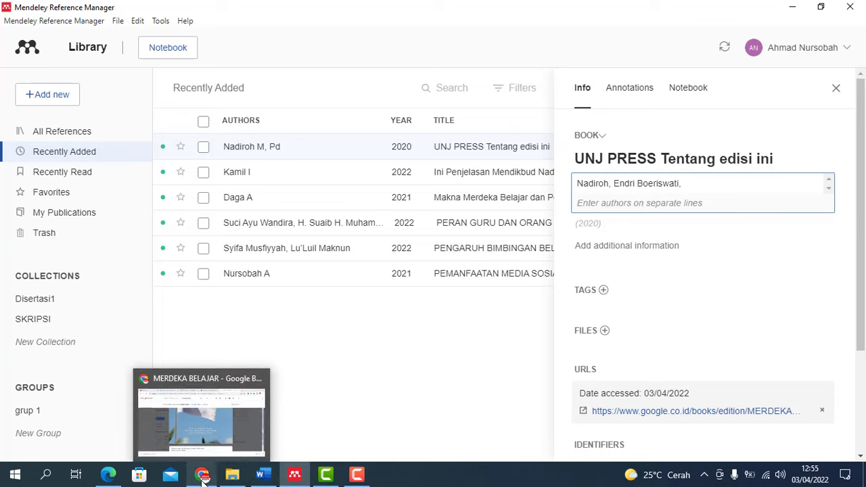
click(215, 433)
click(294, 477)
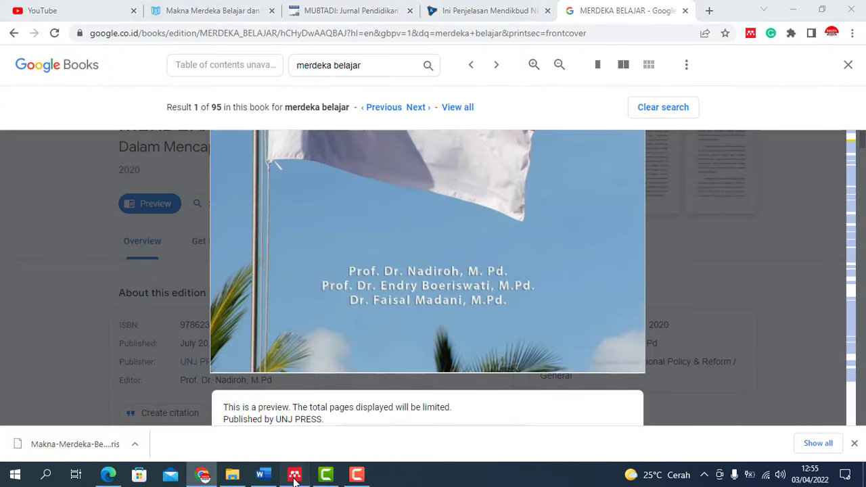
text(Faisal Madani)
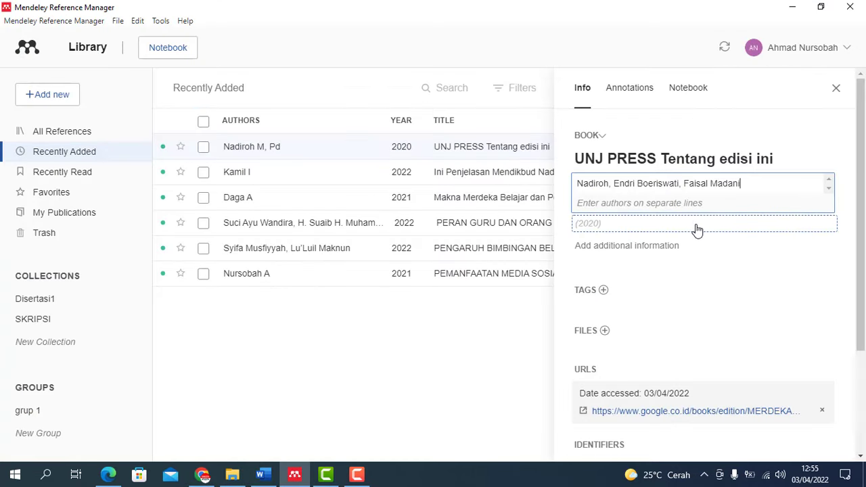
Step: Put each of the three authors on its own line, save the list and close the Info panel
scroll(717, 279, down, 3)
scroll(721, 285, down, 1)
scroll(722, 285, up, 4)
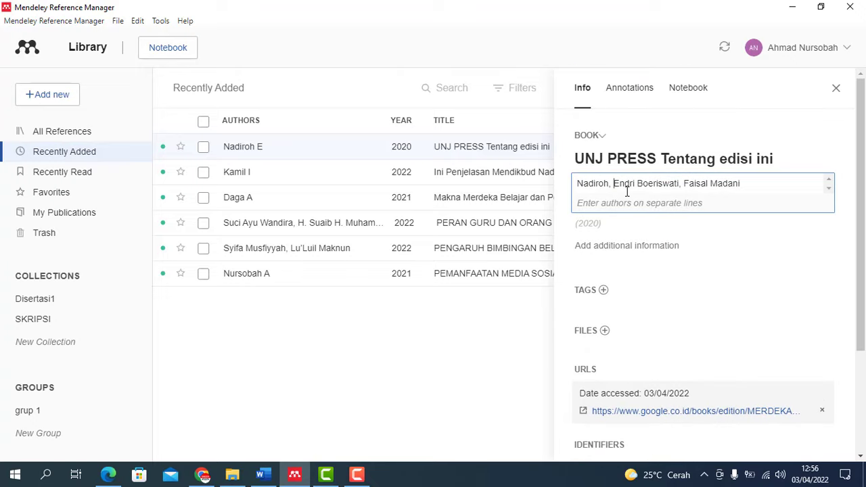
key(BackSpace)
key(BackSpace)
key(Return)
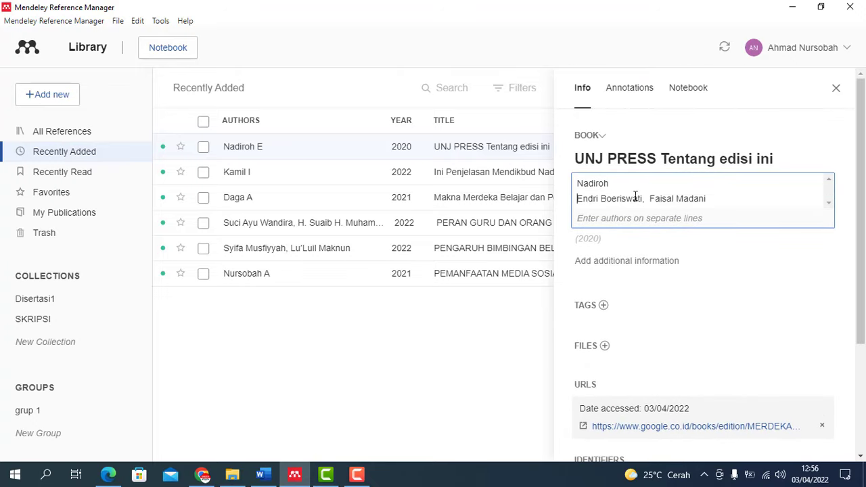
key(Return)
key(Return)
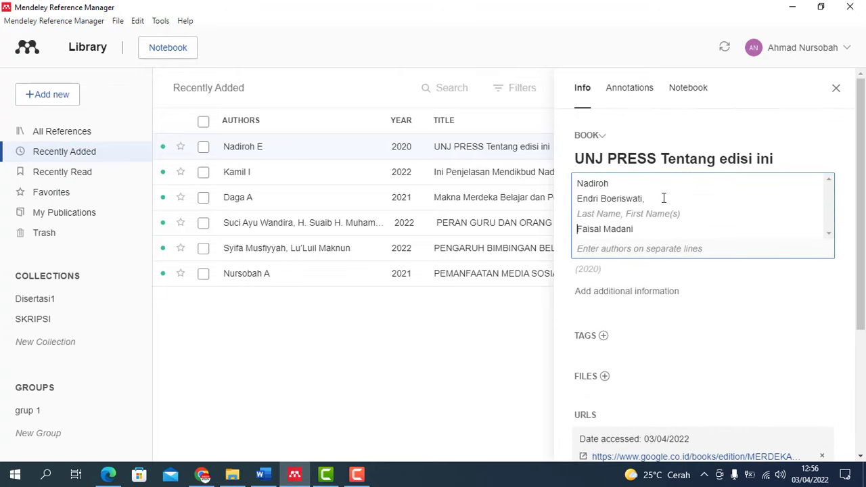
key(BackSpace)
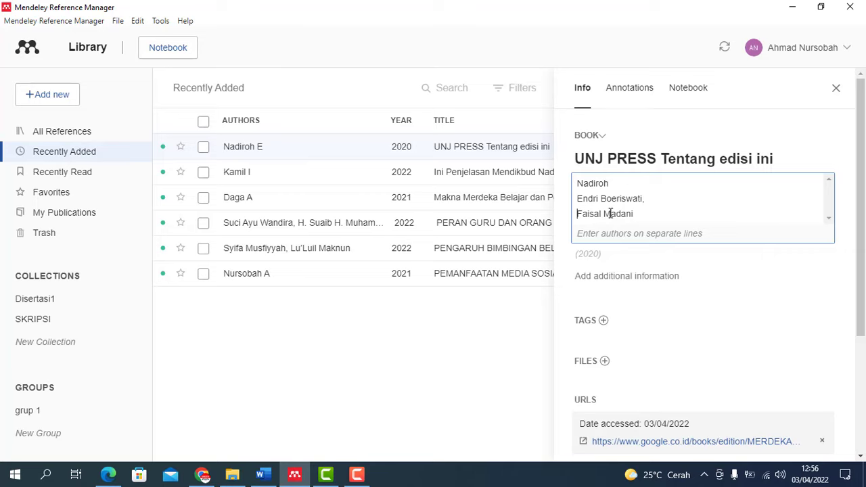
click(533, 65)
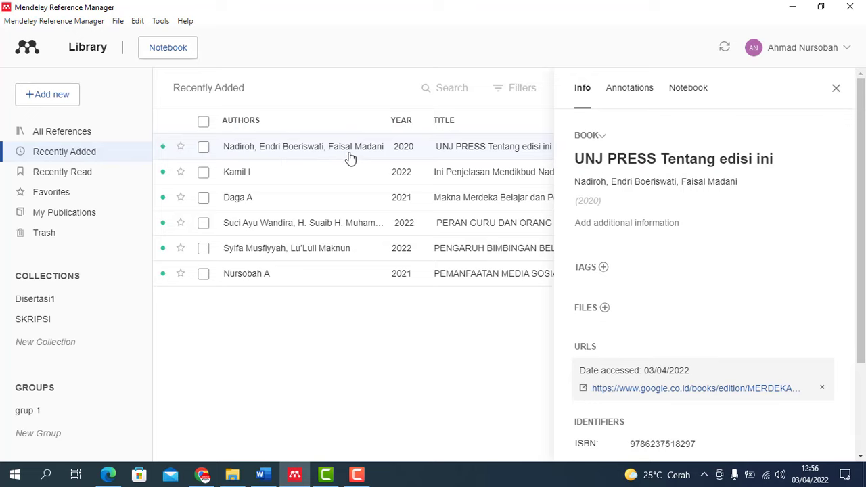
click(836, 91)
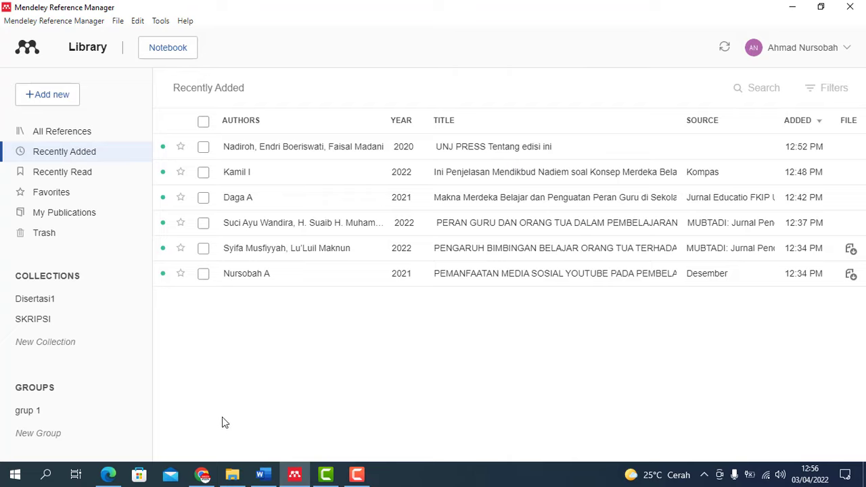
mouse_move(206, 477)
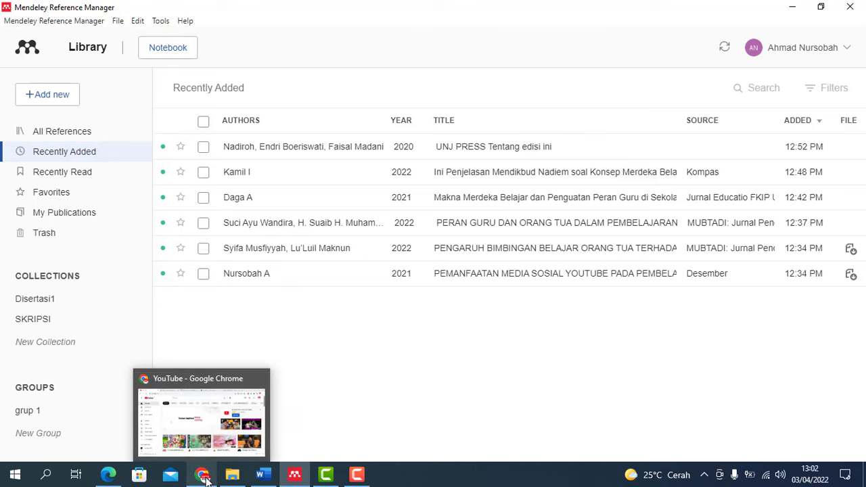
Step: Search YouTube for 'webinar'
click(207, 478)
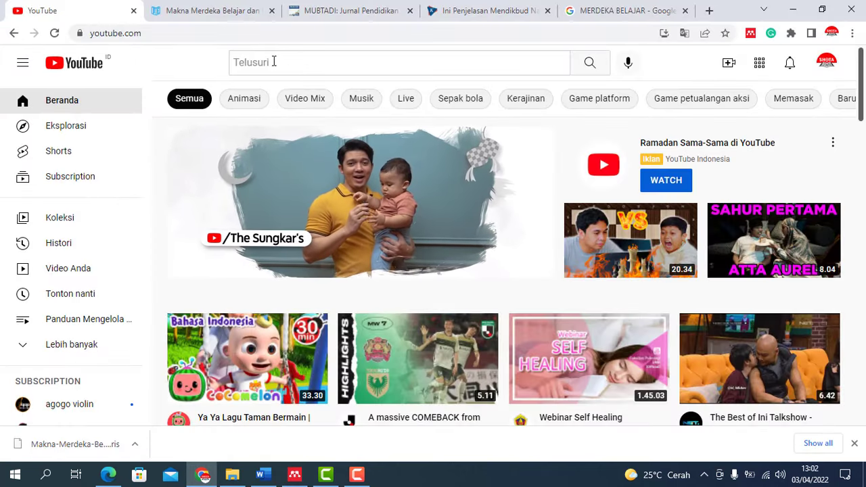
click(274, 62)
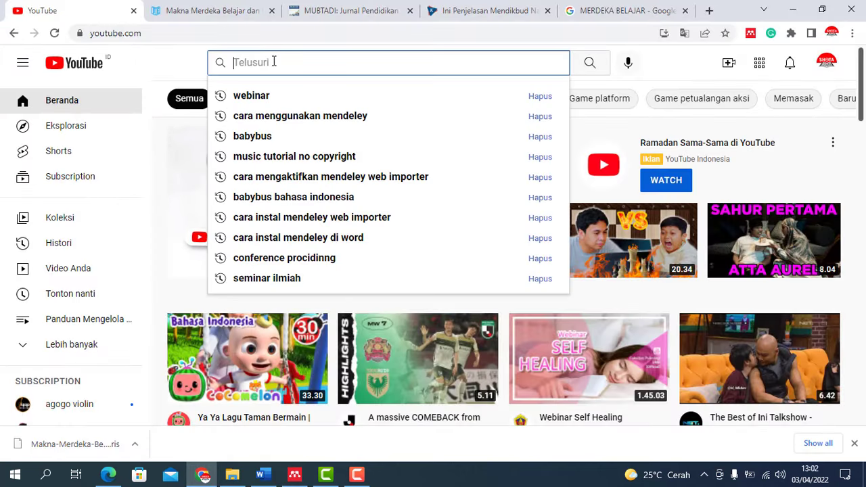
text(web)
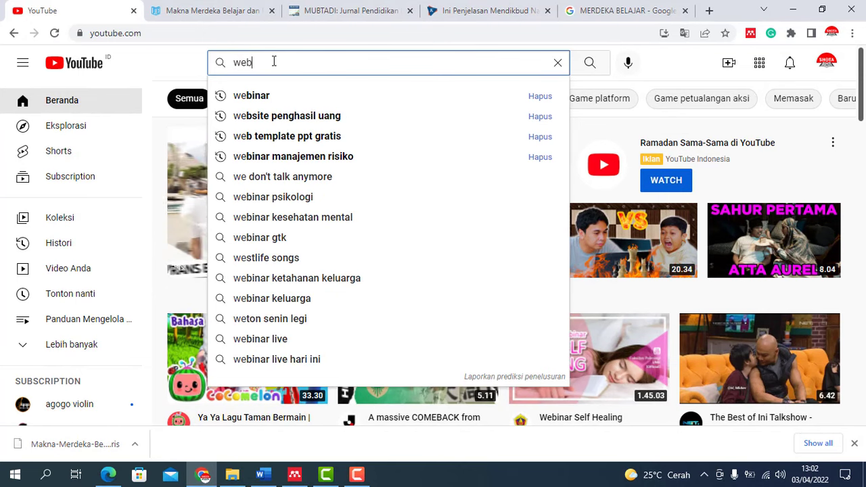
text(inar)
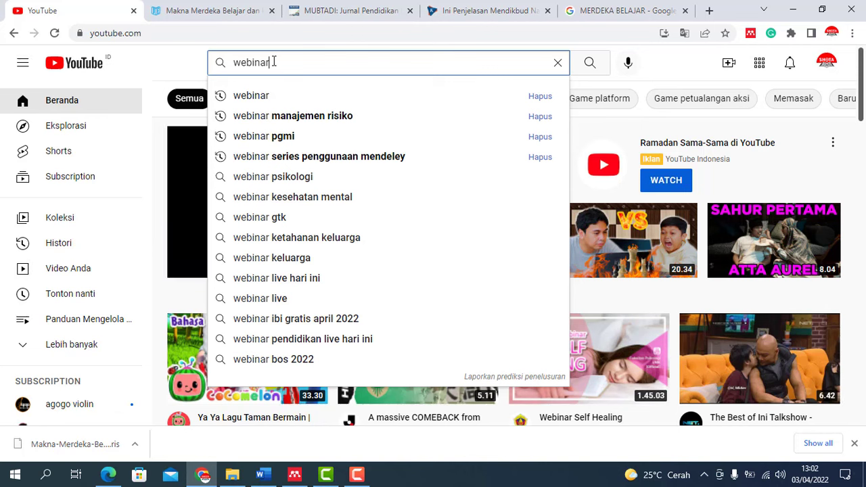
key(Return)
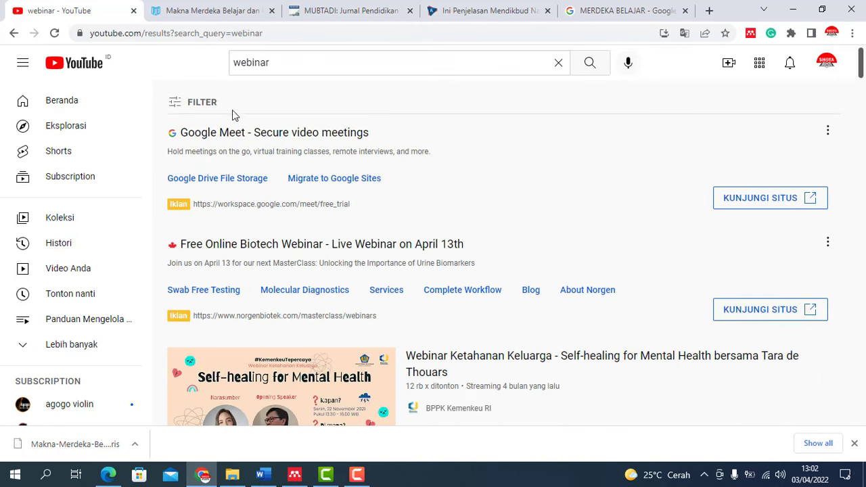
Step: Filter results to Creative Commons and open the FEB Udinus integrity webinar video
click(181, 107)
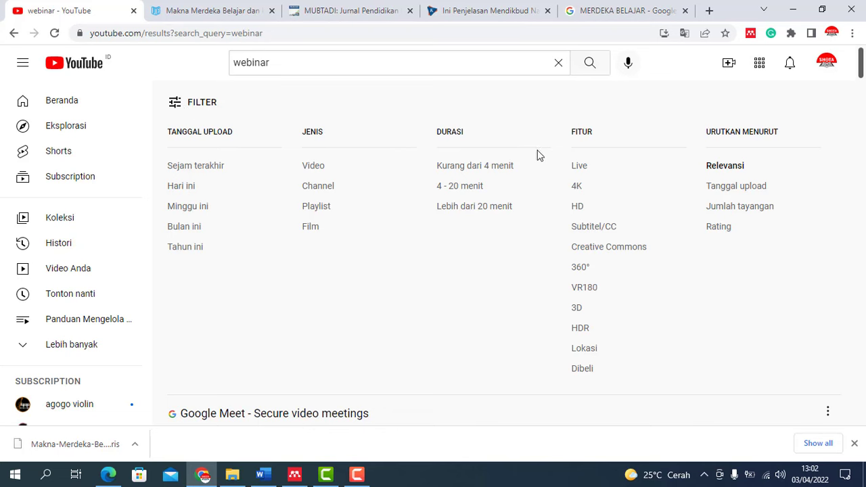
click(599, 246)
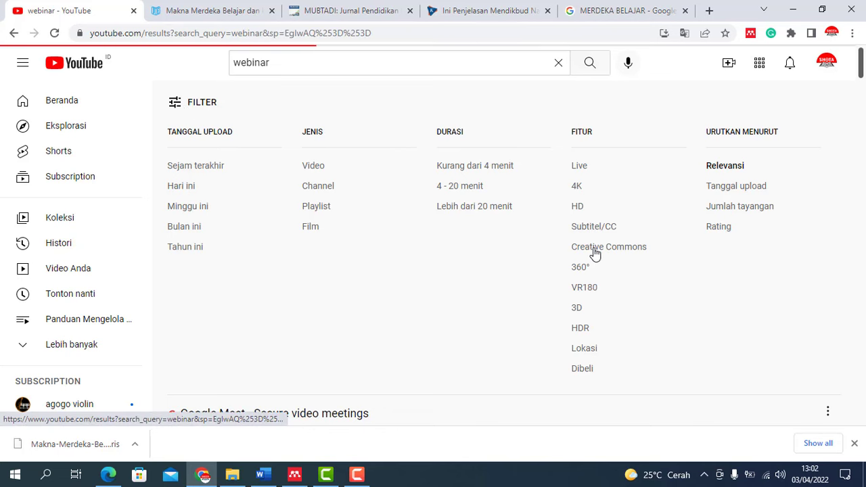
scroll(483, 184, down, 1)
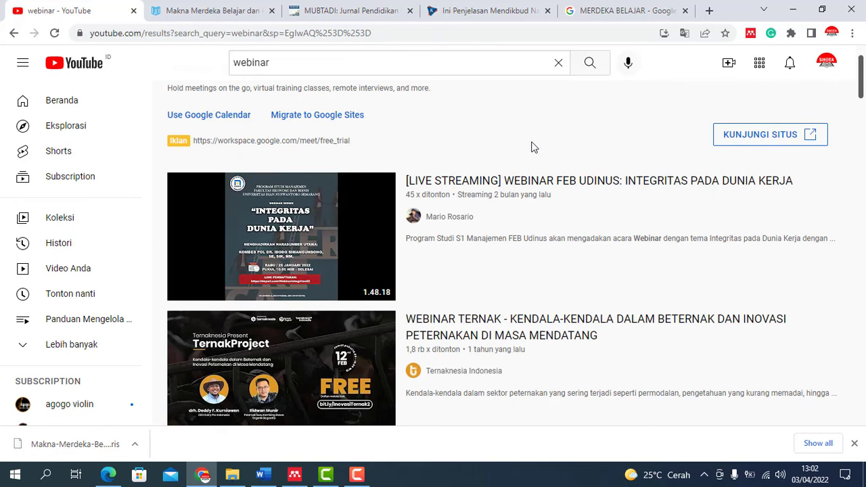
mouse_move(465, 190)
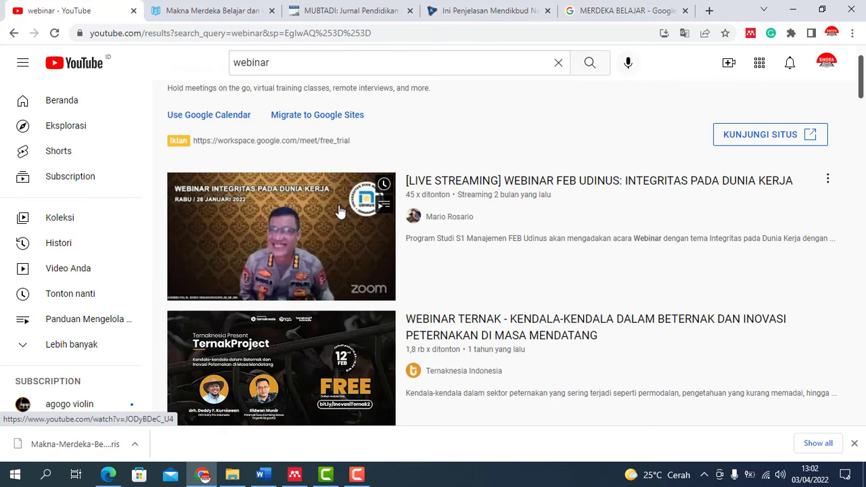
click(467, 205)
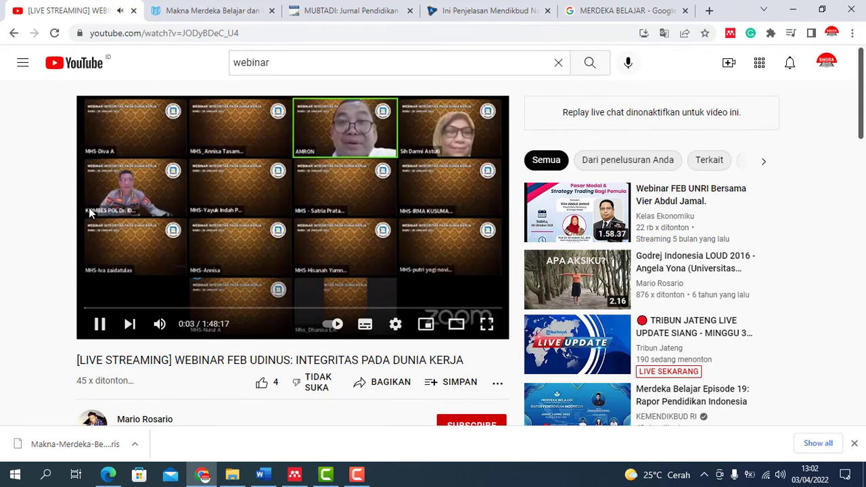
Step: Pause the FEB Udinus webinar at 0:07 and expand its description to show speaker, date and registration
click(99, 326)
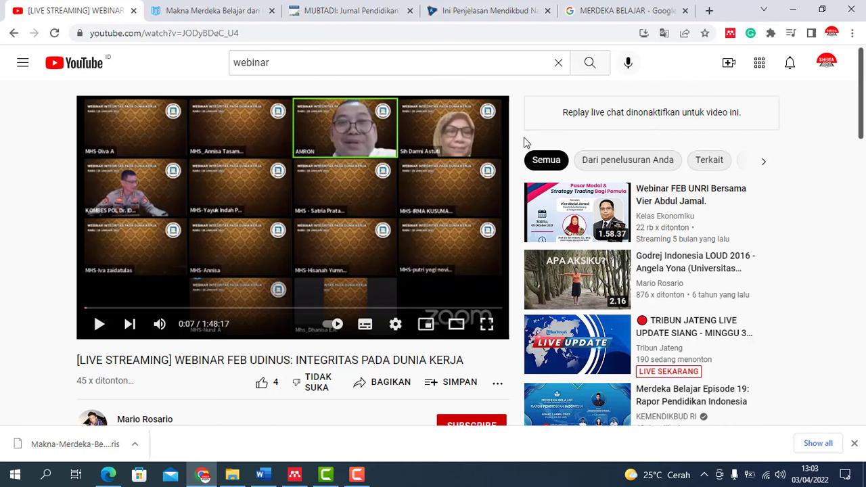
scroll(433, 187, down, 2)
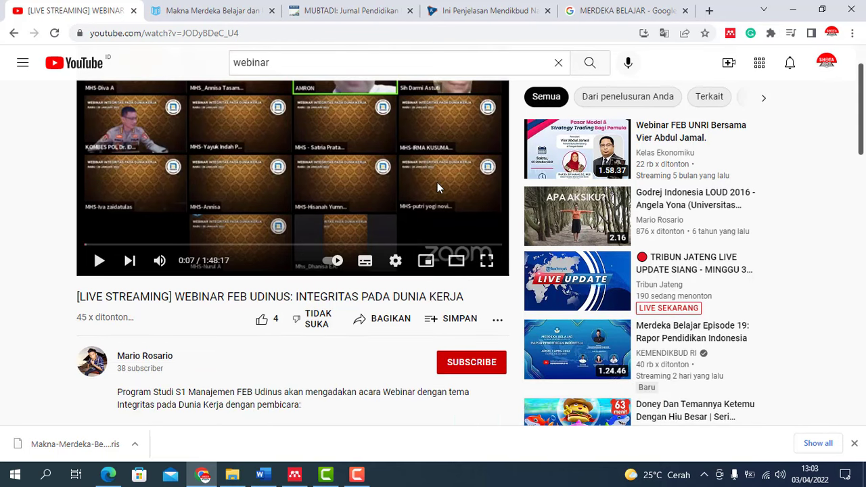
scroll(437, 187, down, 1)
click(144, 308)
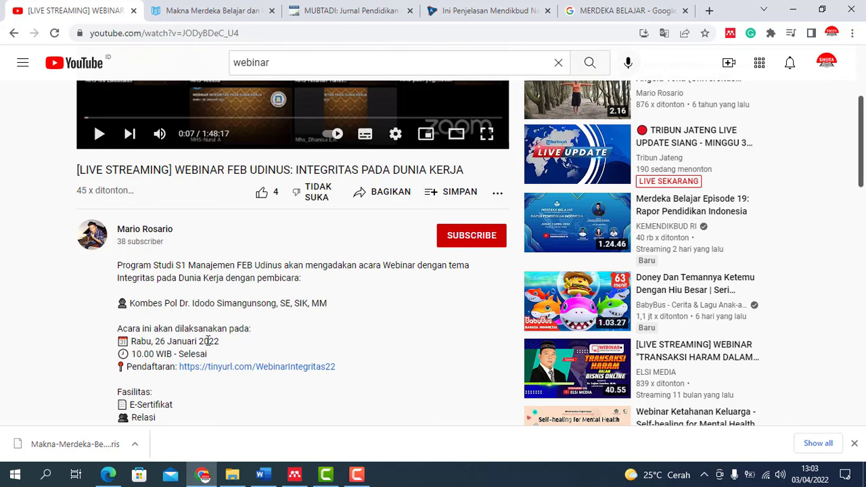
scroll(345, 327, up, 3)
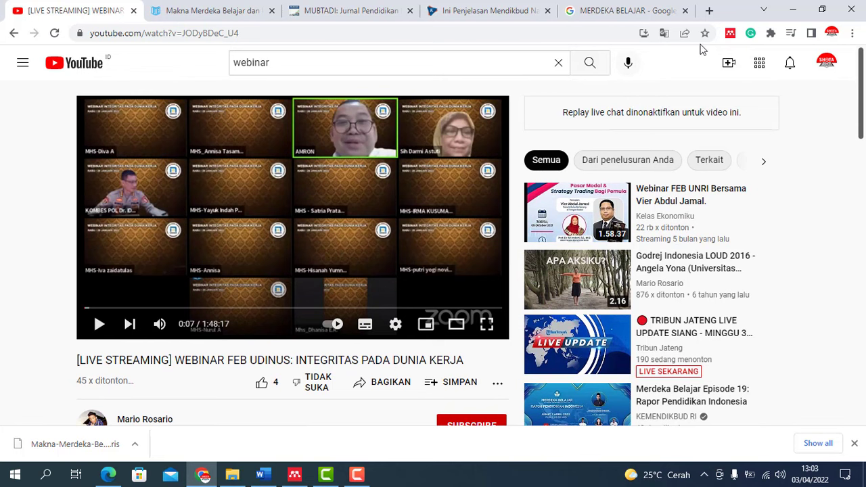
Step: Capture the webinar in Mendeley, set its type to Television Broadcast, and select the speaker's name
click(731, 34)
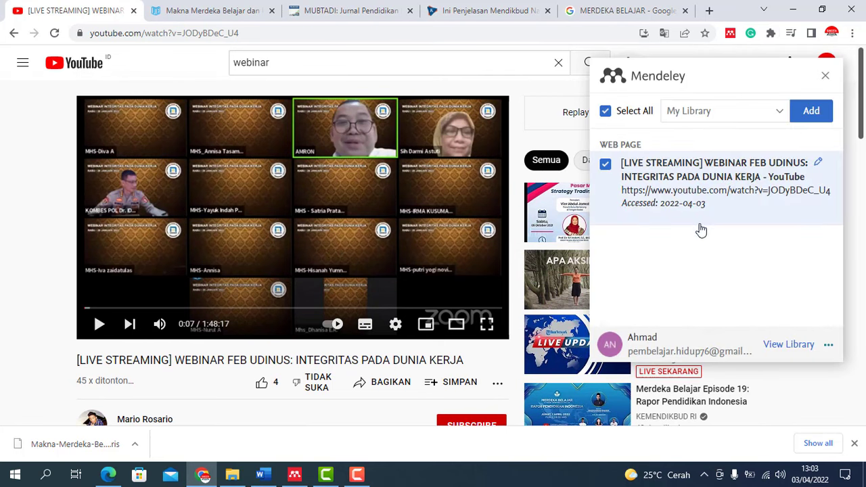
click(819, 166)
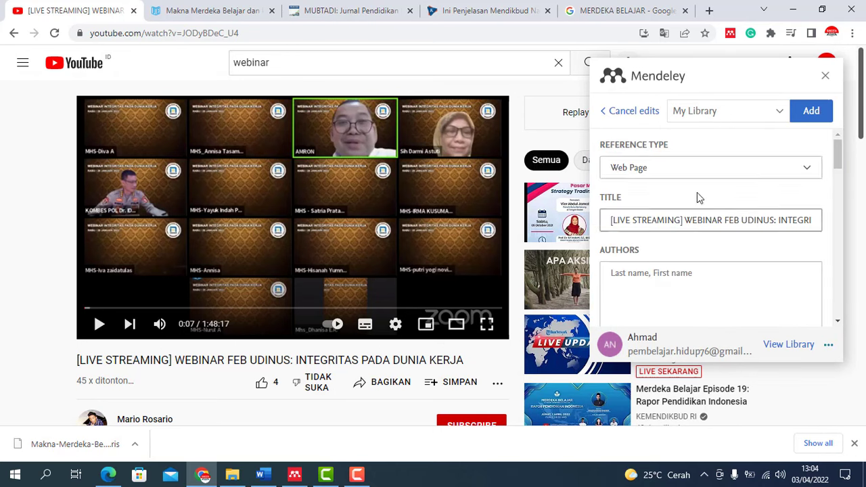
click(810, 169)
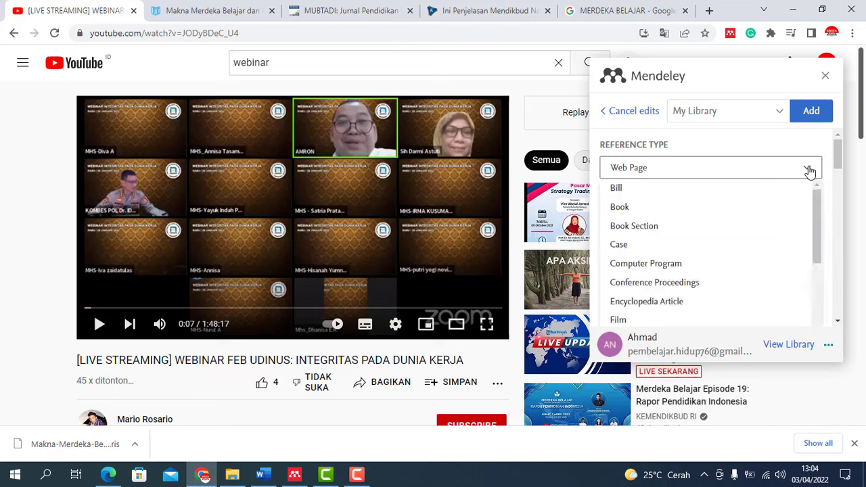
scroll(718, 205, down, 2)
scroll(718, 205, down, 3)
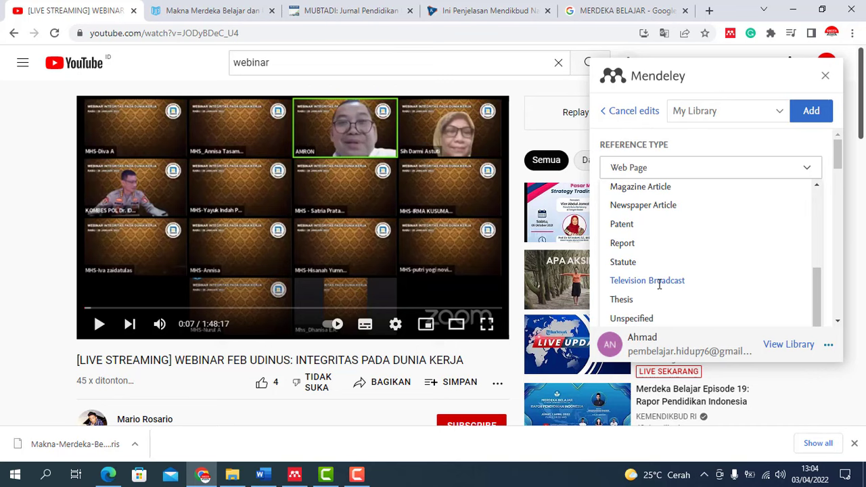
click(660, 284)
scroll(725, 218, down, 2)
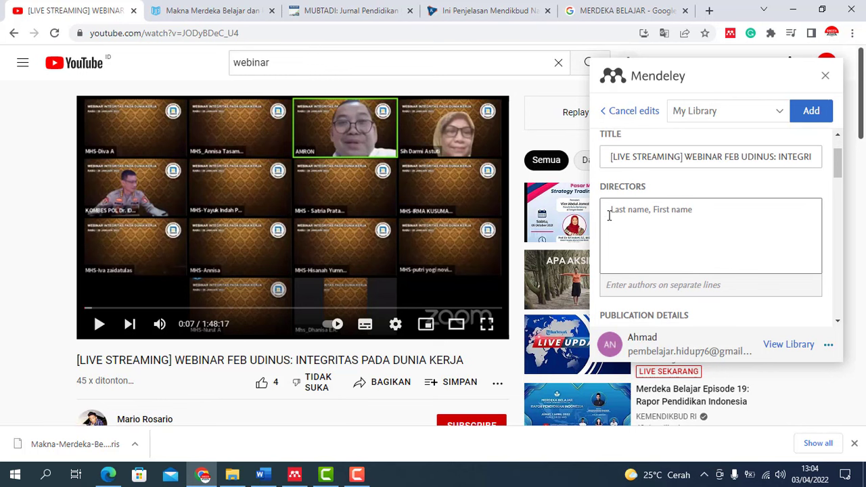
scroll(460, 284, down, 3)
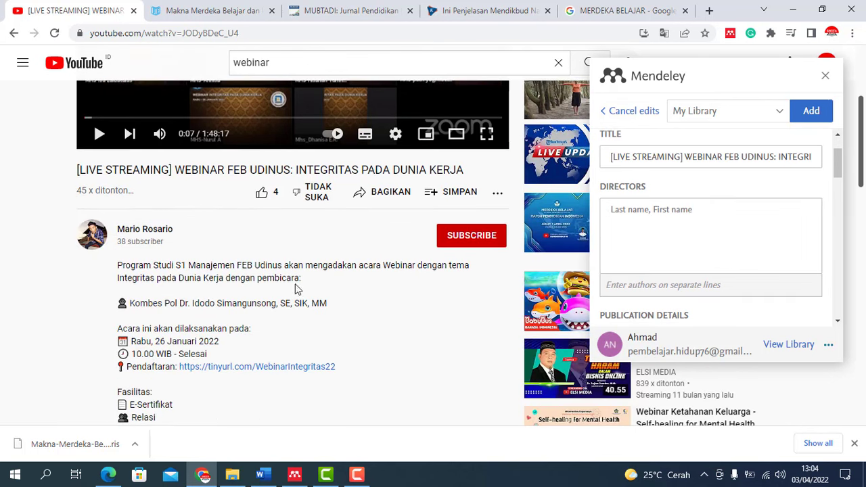
drag(193, 303, 277, 305)
key(ctrl+c)
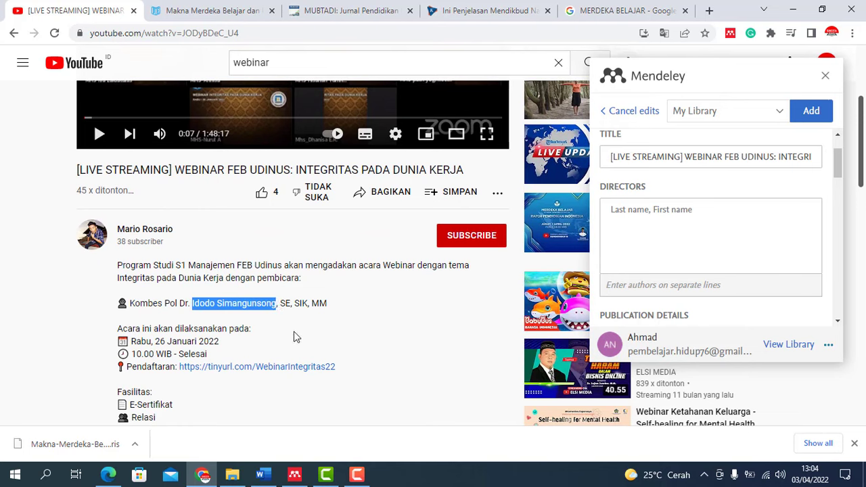
Step: Enter the speaker as the webinar's director in surname-first form, with a comma after the surname
click(660, 216)
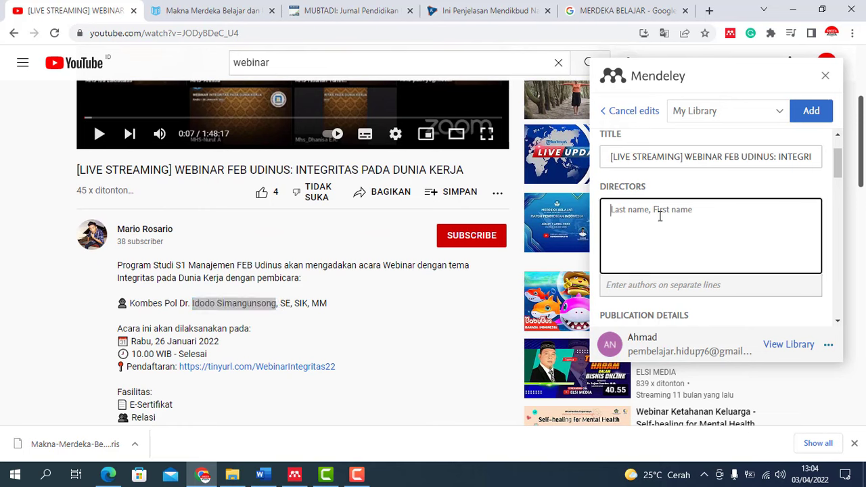
key(ctrl+v)
drag(635, 211, 689, 211)
key(ctrl+c)
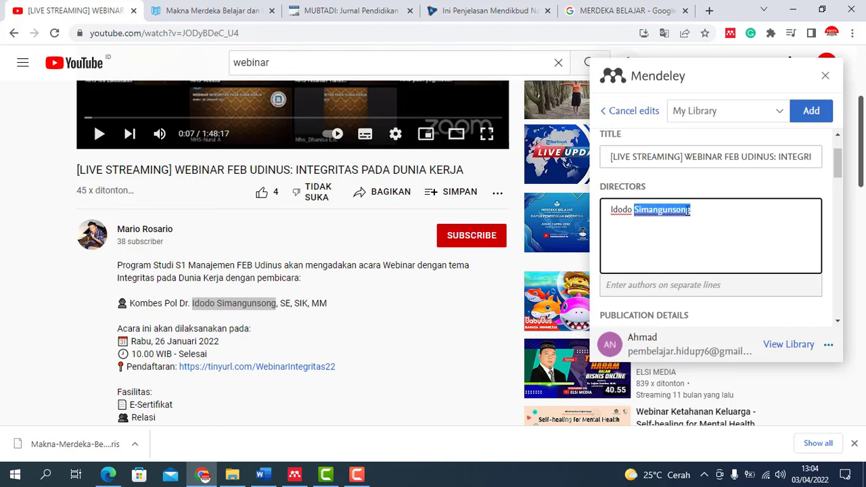
key(BackSpace)
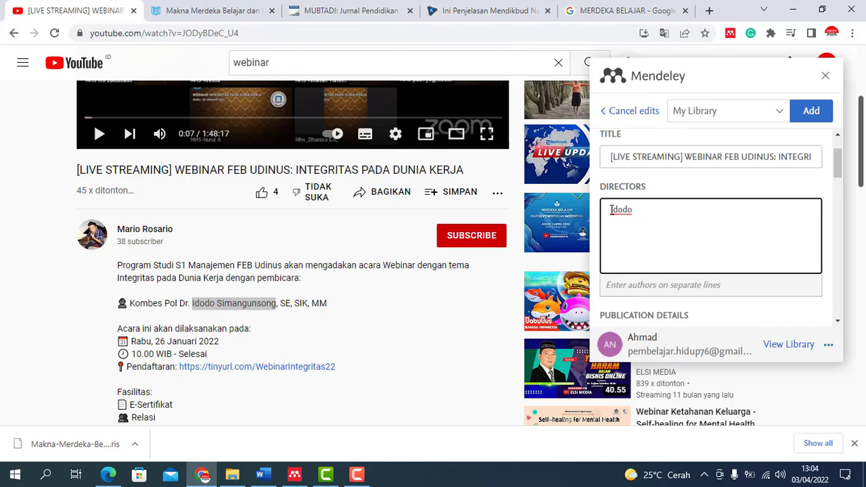
key(ctrl+v)
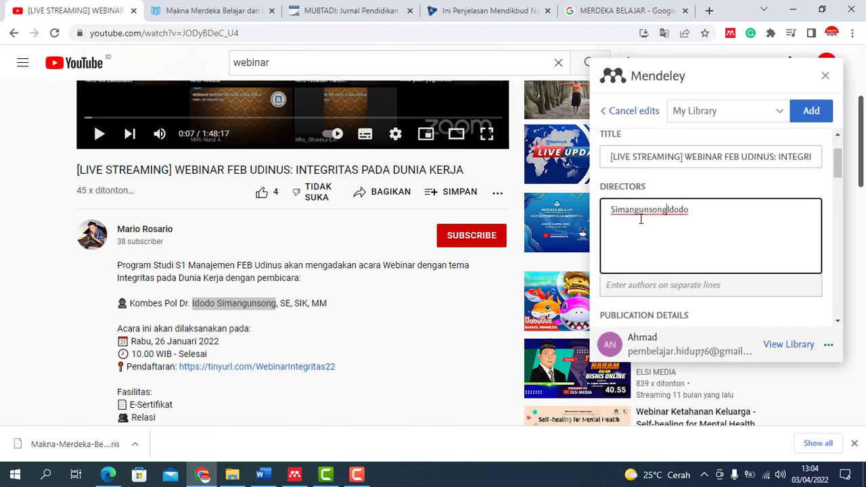
click(668, 211)
text(,)
Step: Set the webinar reference's publication year to 2022
scroll(711, 206, down, 2)
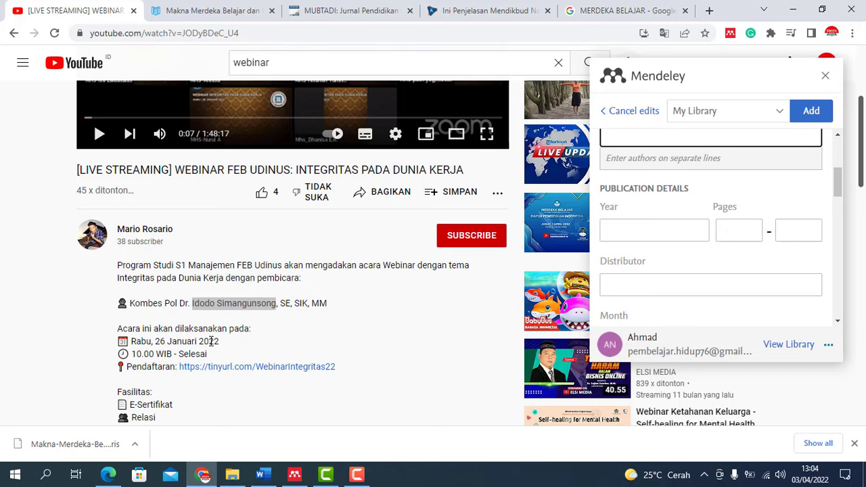
click(635, 233)
text(2)
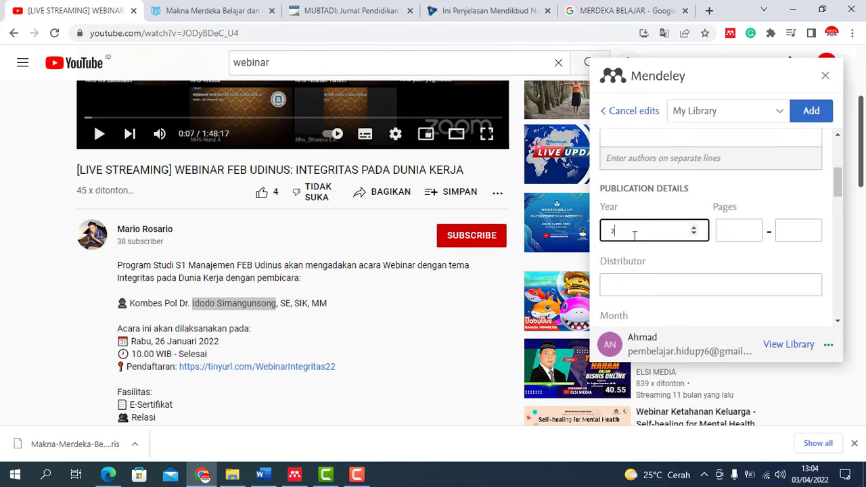
text(022)
scroll(635, 265, down, 5)
scroll(635, 266, down, 3)
scroll(635, 267, up, 3)
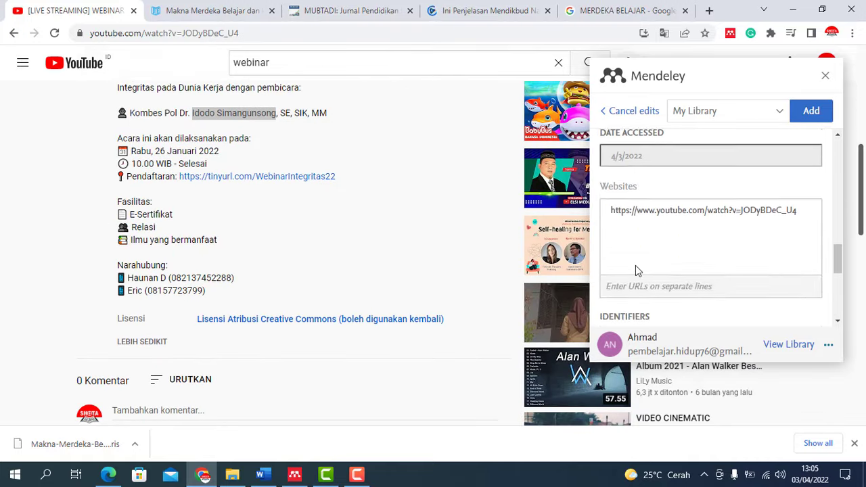
scroll(636, 265, up, 10)
scroll(635, 265, up, 3)
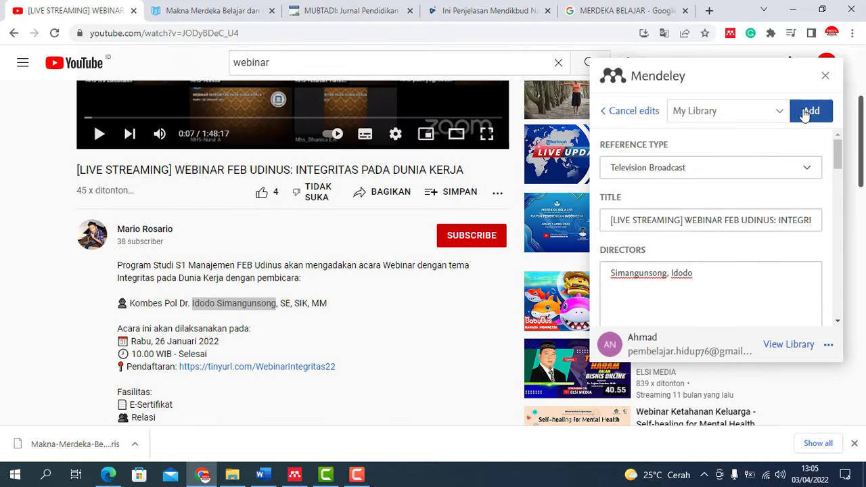
Step: Save the webinar reference and open its details in Mendeley Reference Manager
click(808, 115)
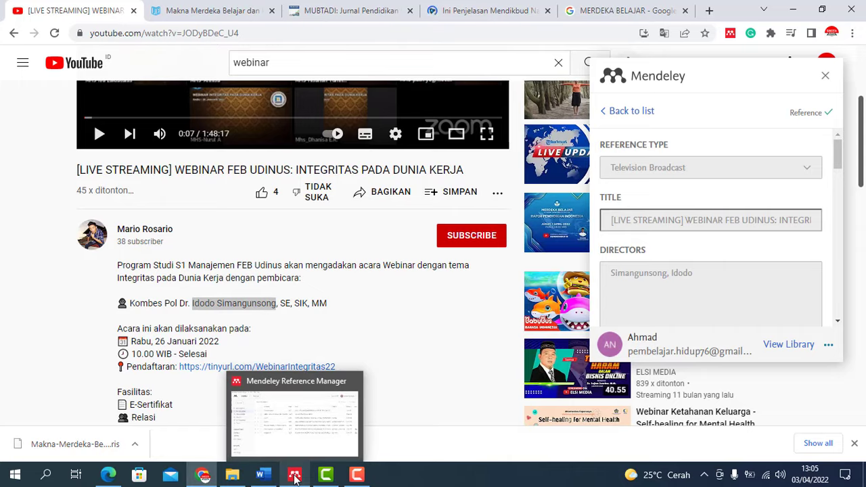
click(296, 477)
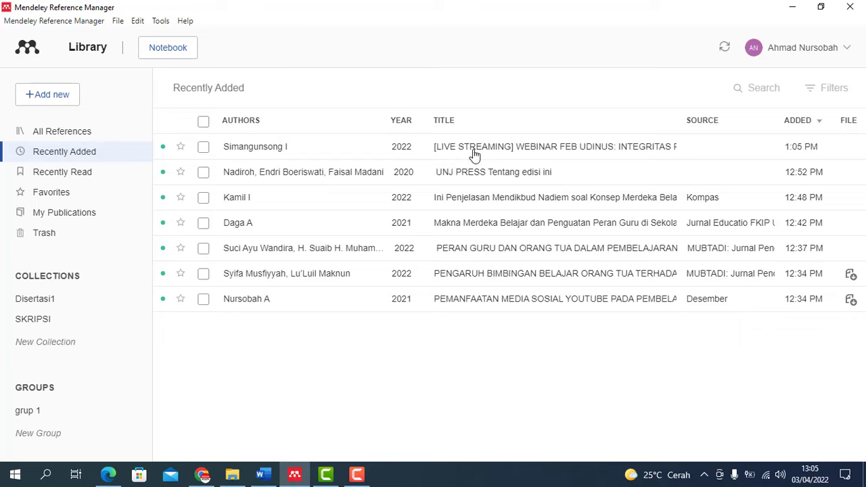
click(333, 150)
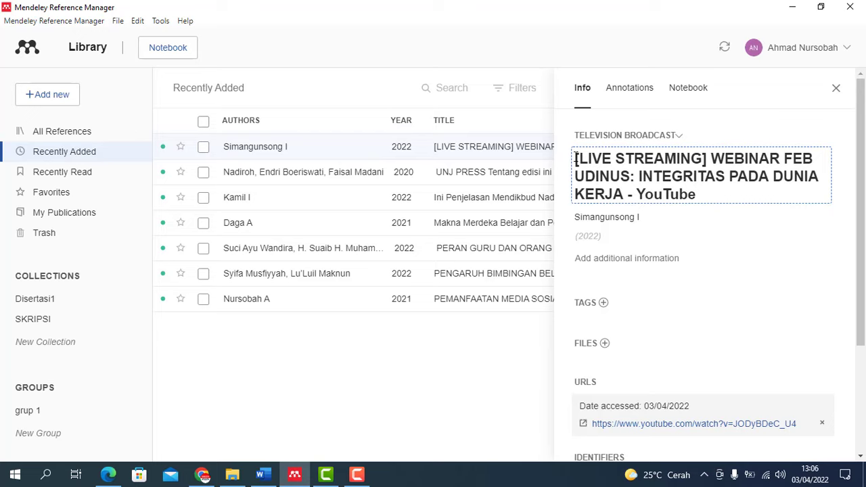
Step: Remove '[LIVE STREAMING]' and the leading space from the webinar reference's title
drag(576, 159, 707, 159)
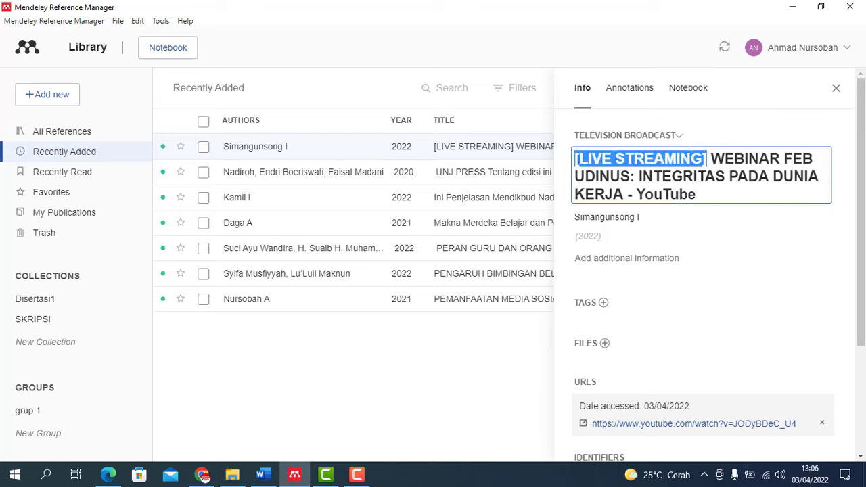
key(BackSpace)
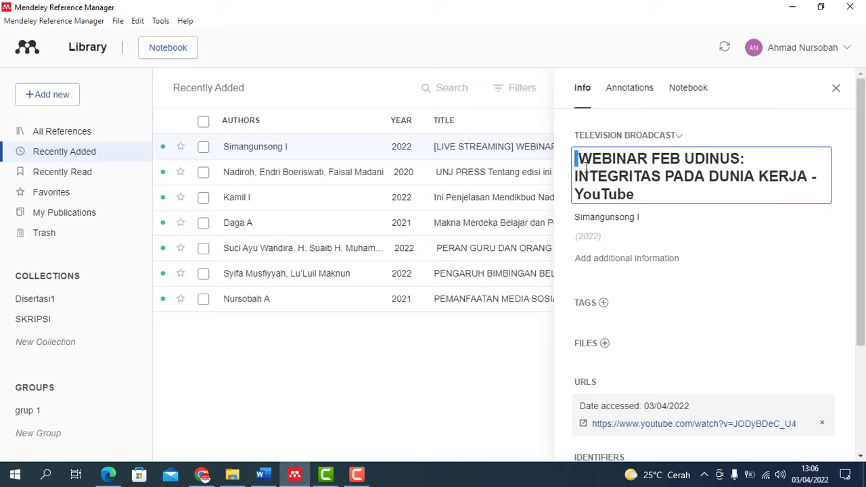
key(Delete)
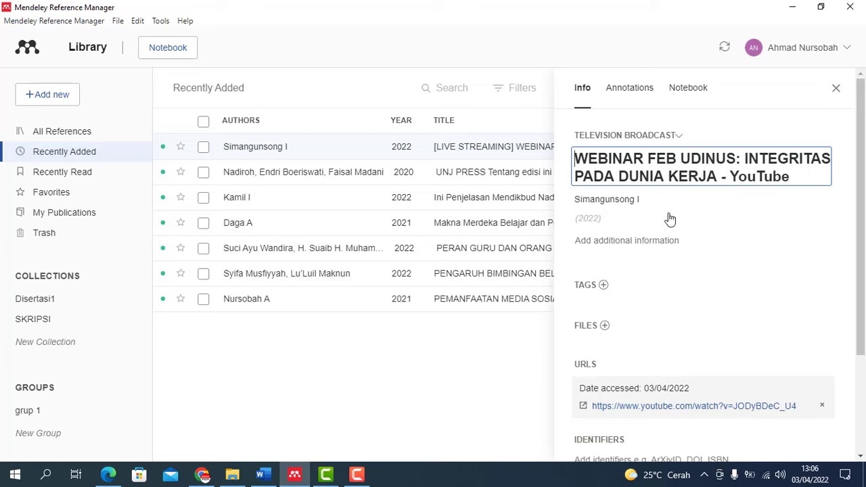
click(837, 89)
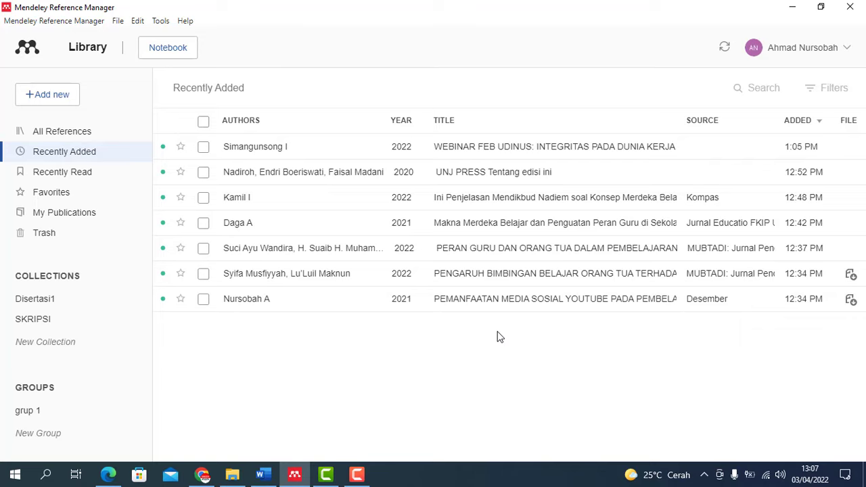
Step: Return to the Word document at its top with the References ribbon showing
click(264, 475)
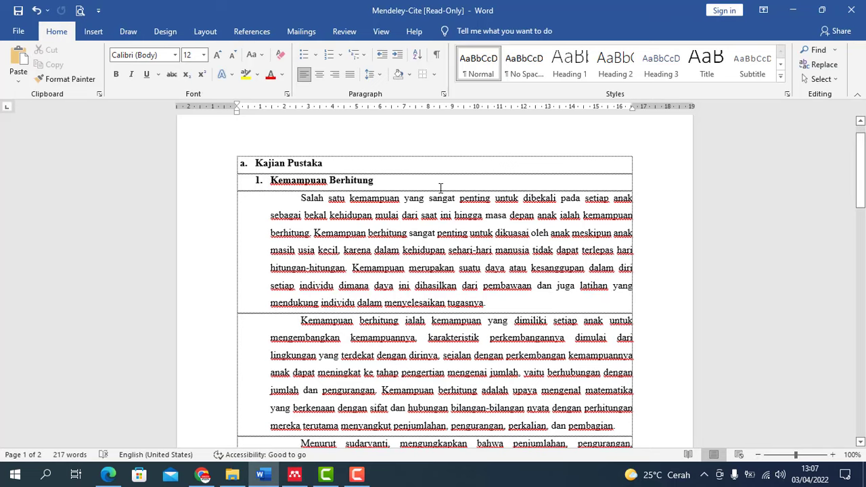
scroll(459, 327, up, 1)
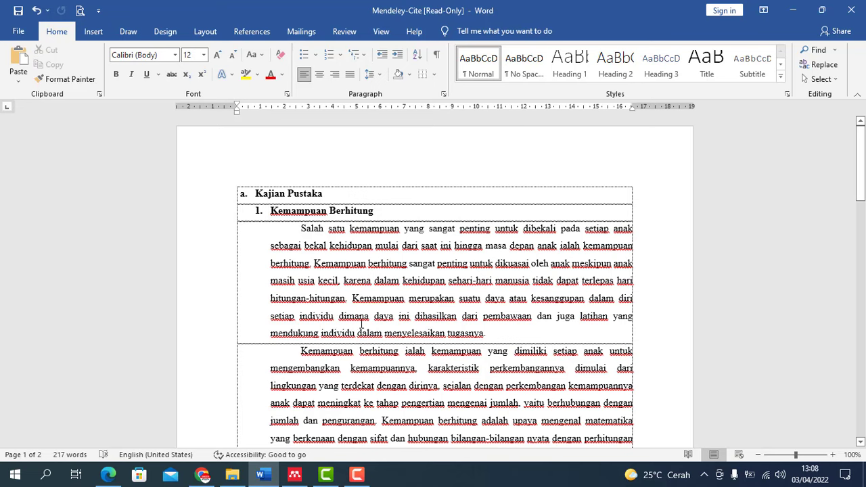
click(253, 32)
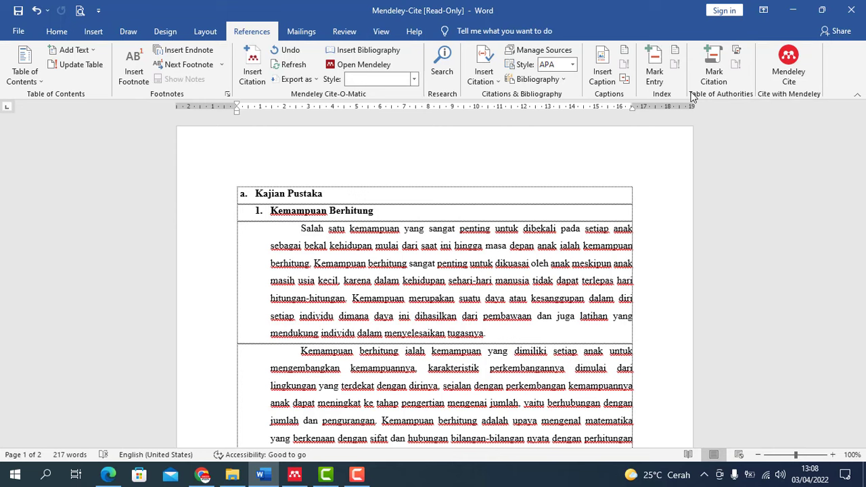
Step: Insert a Mendeley citation to the 2022 WEBINAR FEB UDINUS reference after 'tugasnya'
click(789, 68)
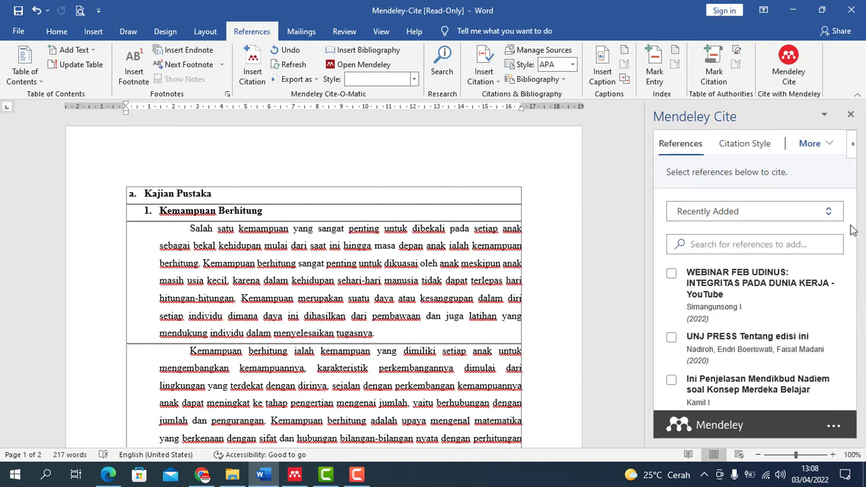
scroll(771, 274, down, 3)
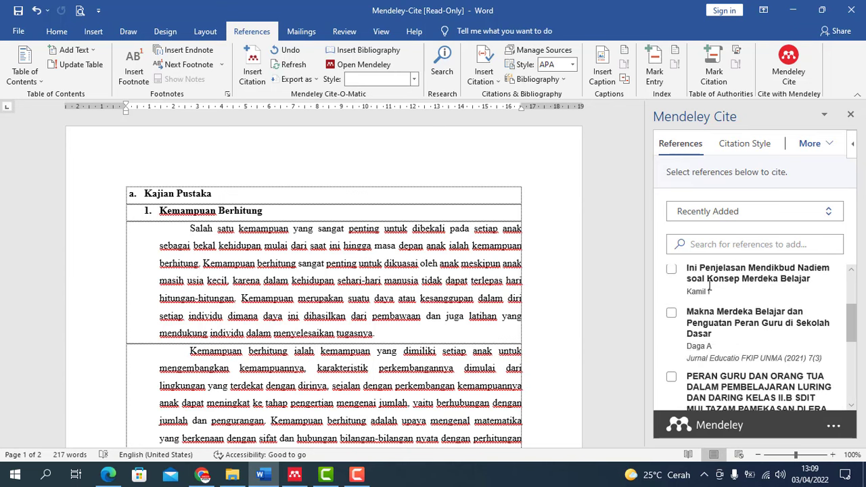
scroll(711, 287, down, 3)
scroll(714, 360, up, 2)
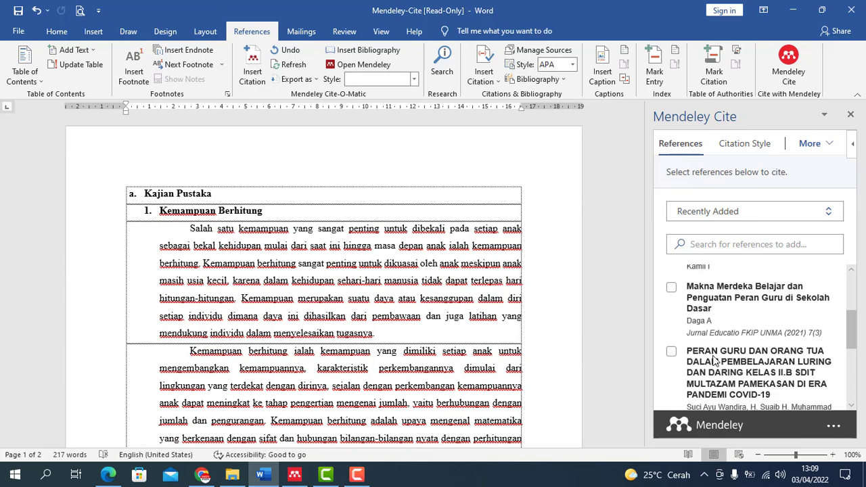
scroll(714, 361, up, 2)
scroll(711, 352, up, 2)
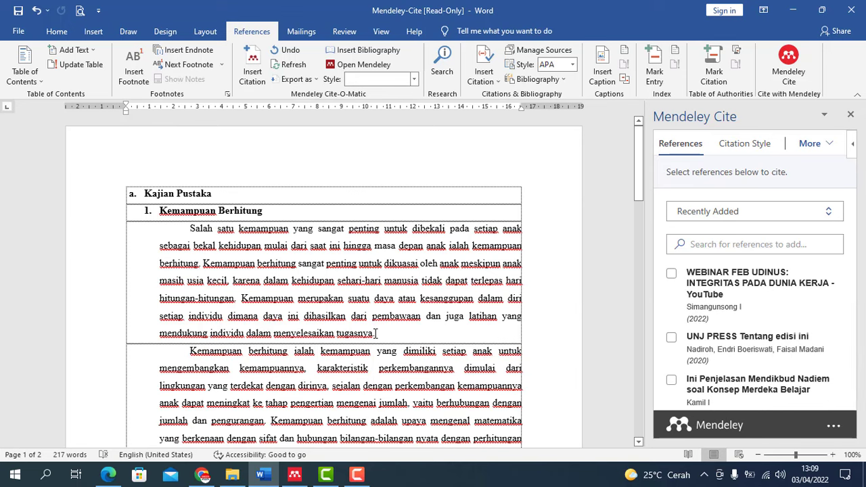
click(374, 333)
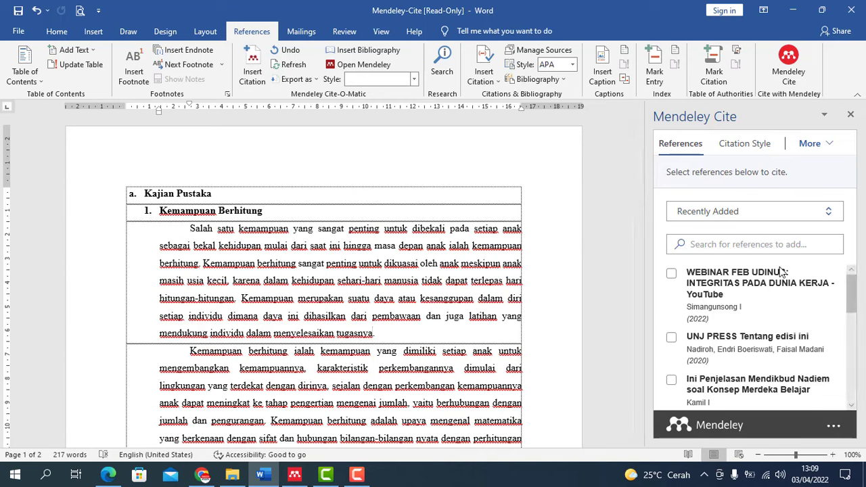
click(673, 277)
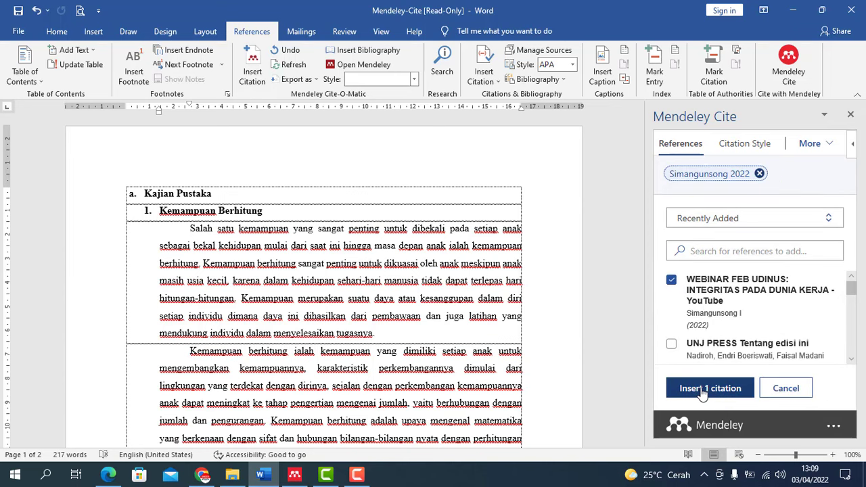
click(702, 389)
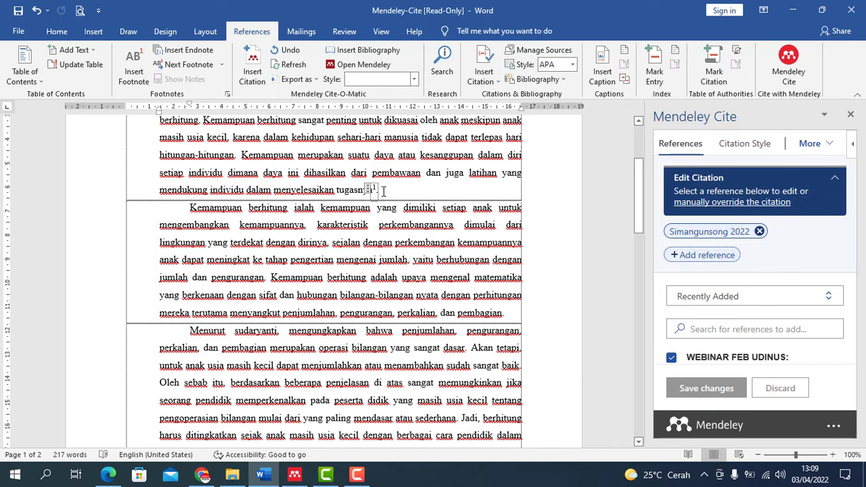
click(503, 313)
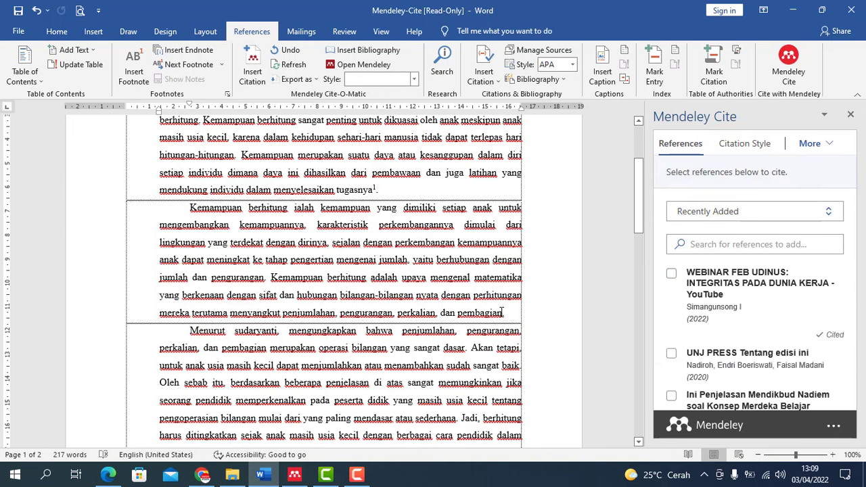
Step: Cite the 2020 UNJ PRESS reference after 'pembagian'
scroll(674, 316, down, 1)
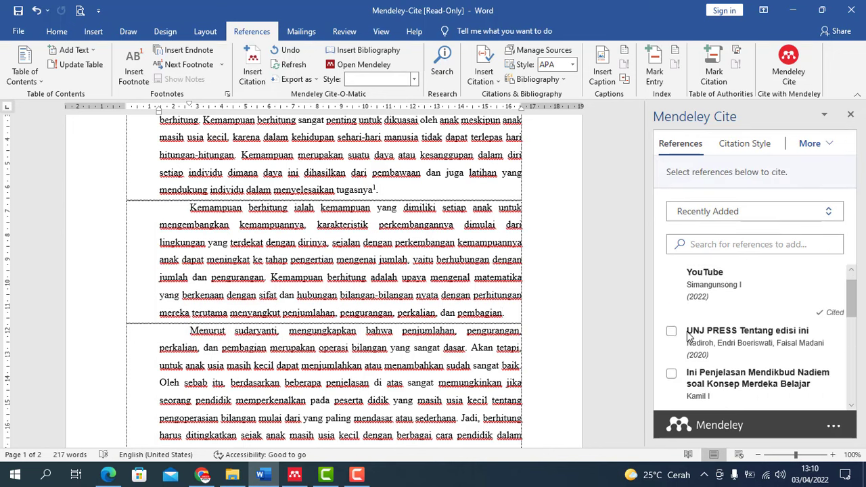
click(672, 311)
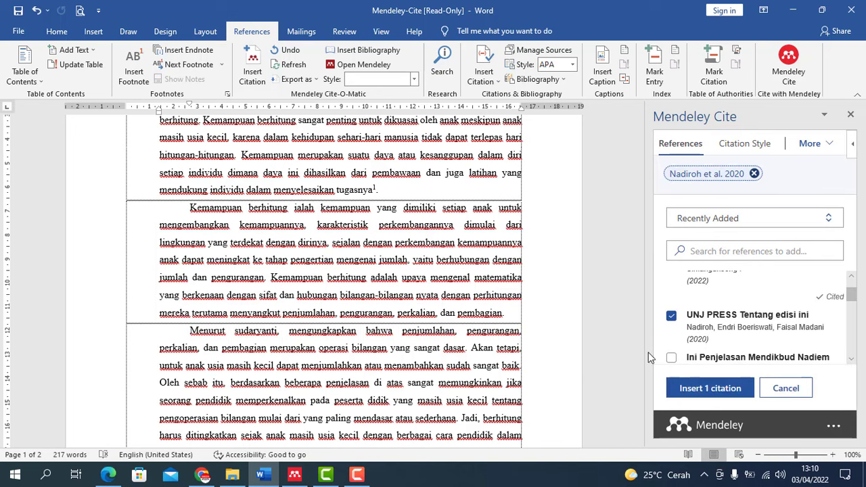
click(710, 389)
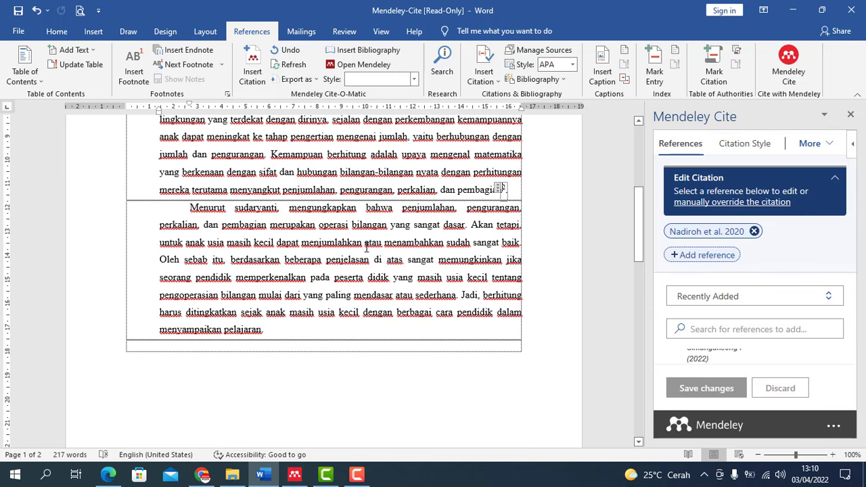
Step: Cite the Makna Merdeka Belajar reference after 'Oleh sebab itu'
click(224, 259)
scroll(698, 331, down, 2)
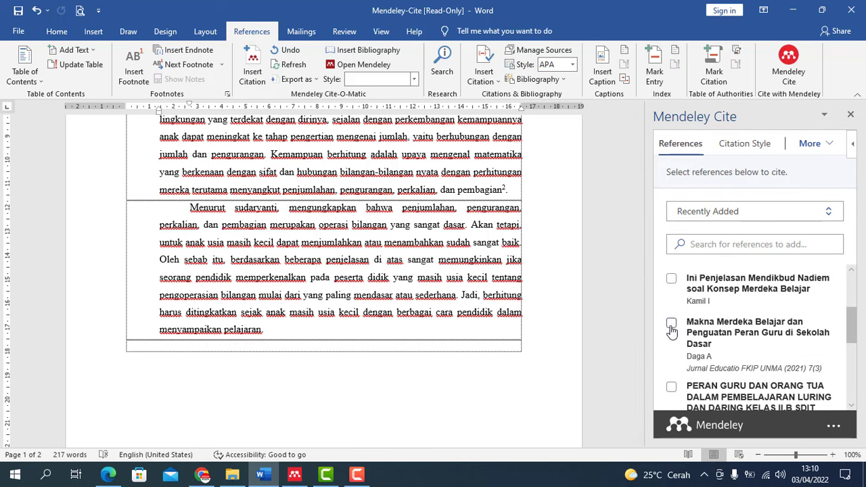
click(671, 324)
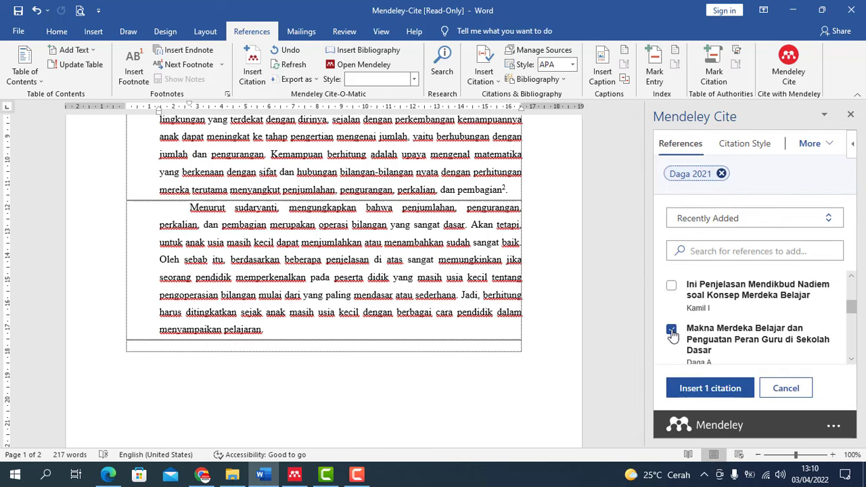
click(720, 391)
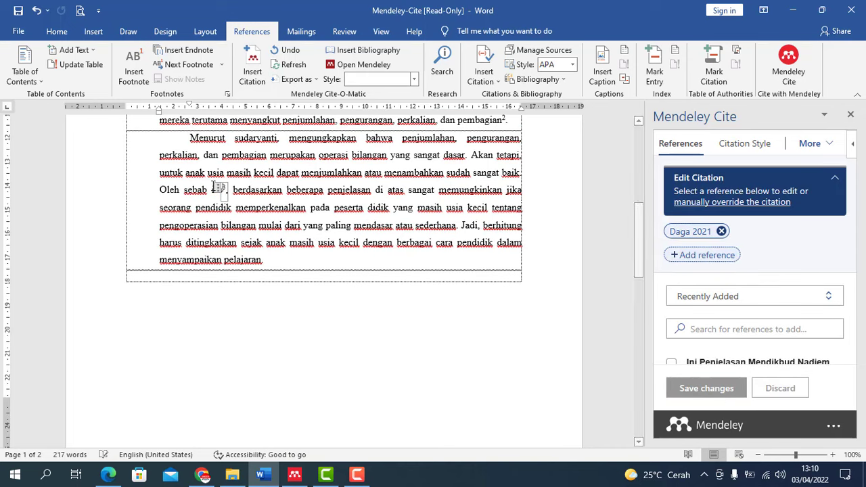
Step: Cite the PEMANFAATAN MEDIA SOSIAL YOUTUBE reference after 'pelajaran'
click(263, 260)
scroll(709, 319, down, 1)
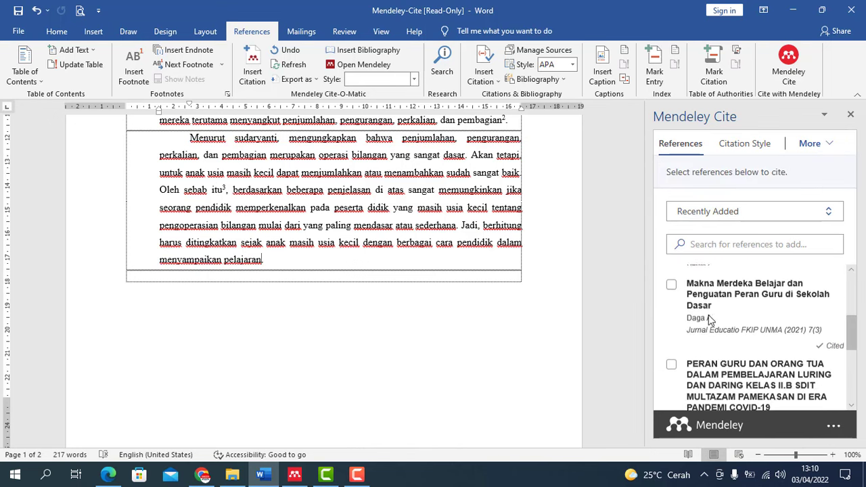
scroll(710, 320, down, 1)
scroll(710, 318, down, 1)
scroll(708, 316, down, 1)
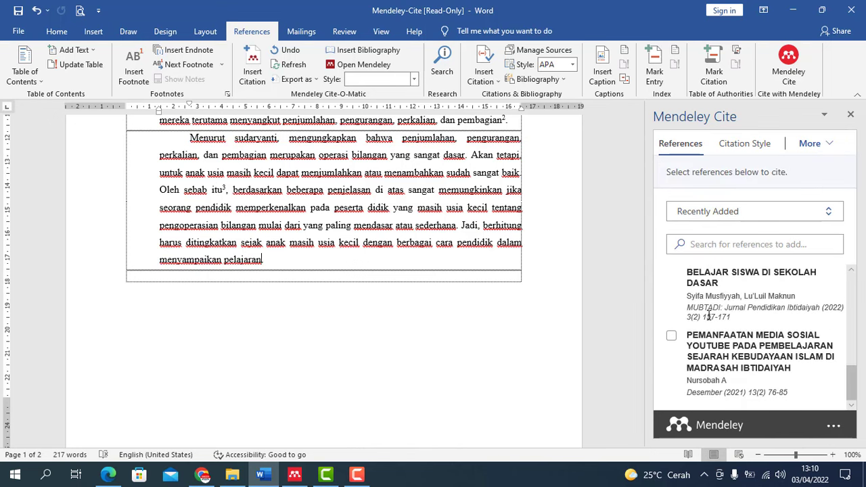
click(672, 339)
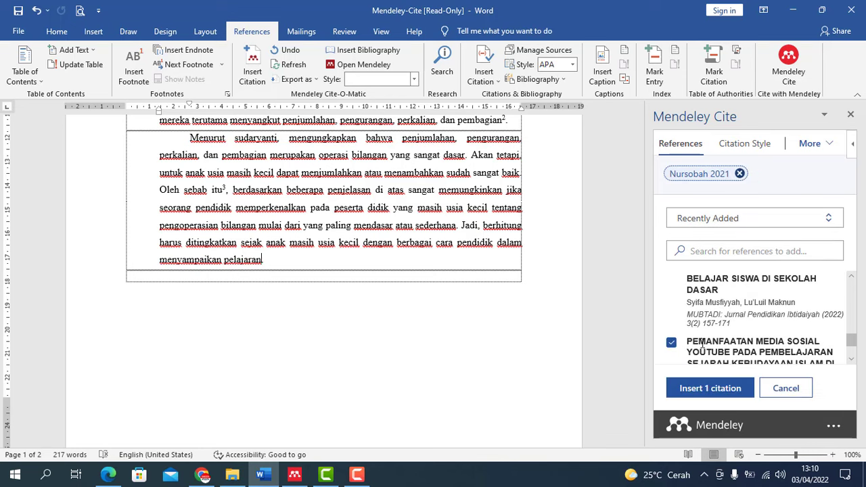
click(712, 390)
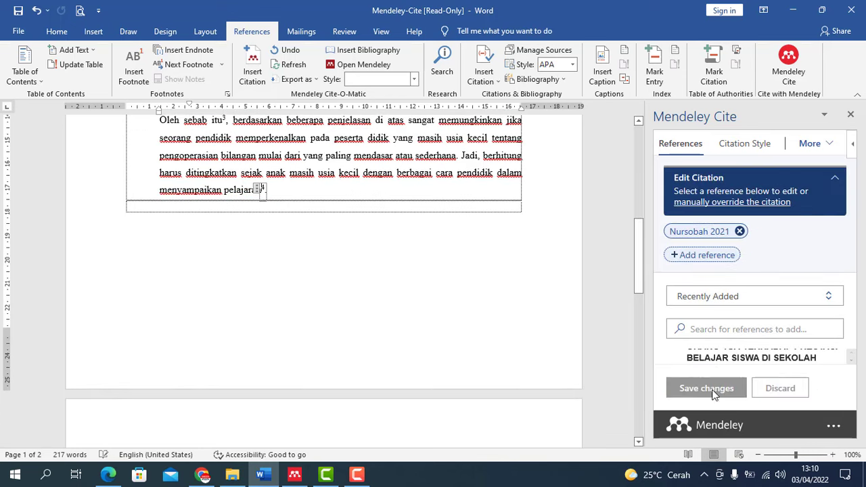
scroll(481, 223, up, 3)
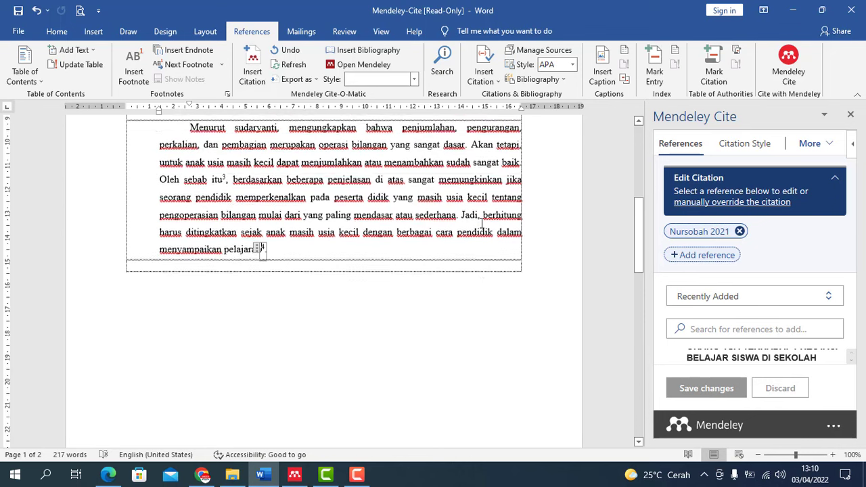
scroll(482, 224, up, 4)
scroll(482, 223, up, 2)
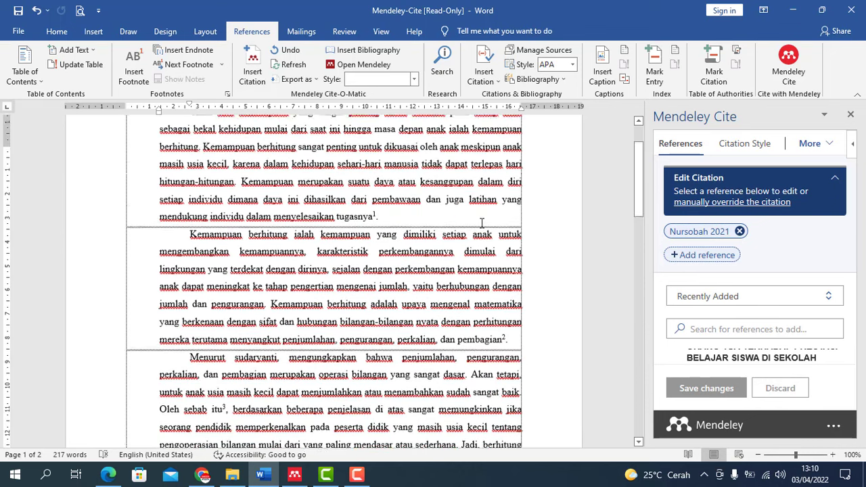
scroll(482, 224, up, 2)
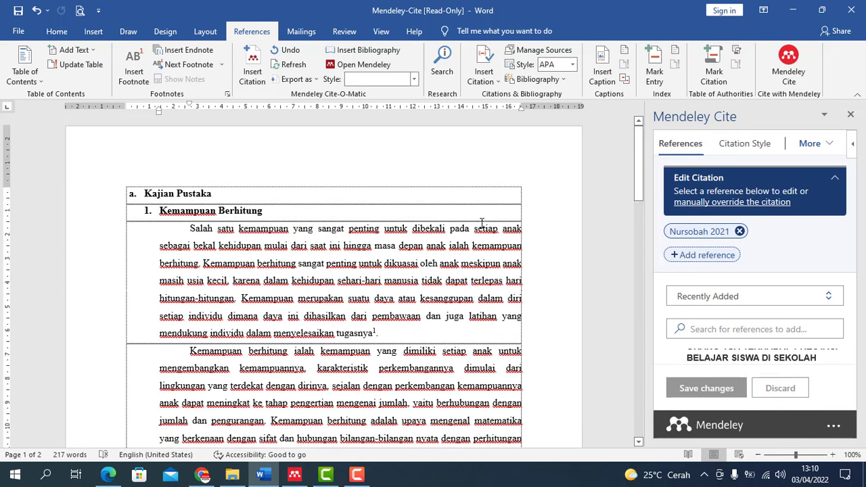
Step: Switch the citation style to American Psychological Association 7th edition and review the citations
click(759, 150)
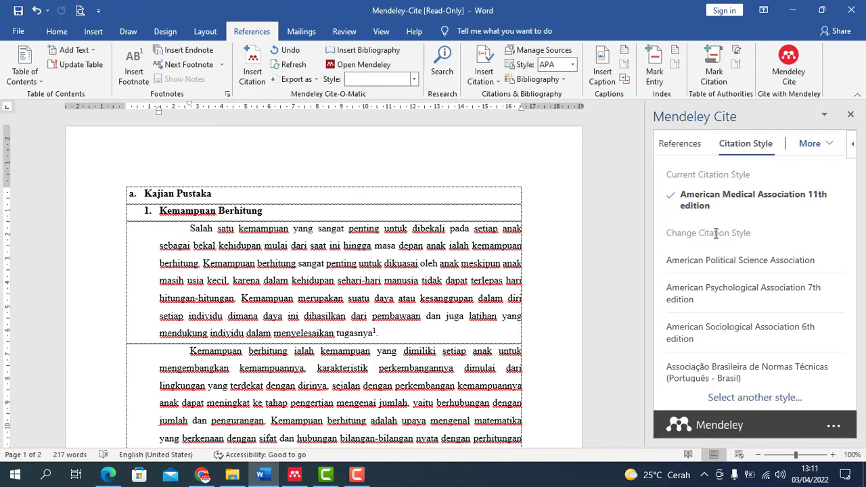
click(731, 306)
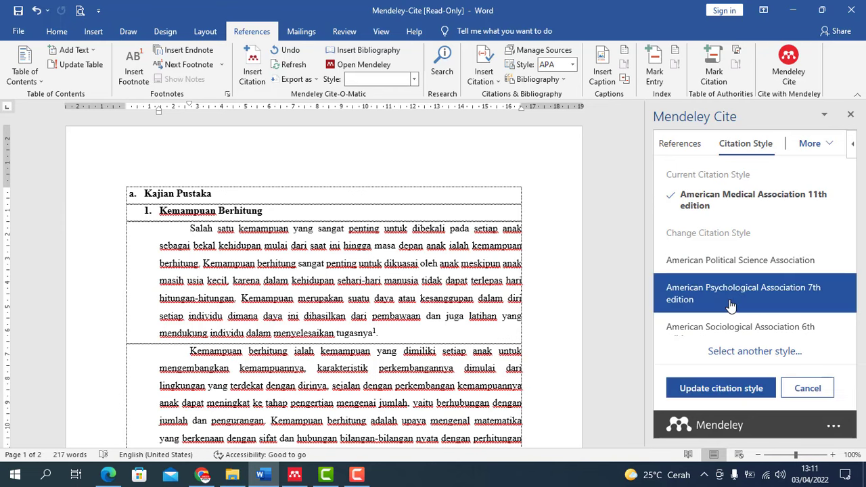
click(726, 388)
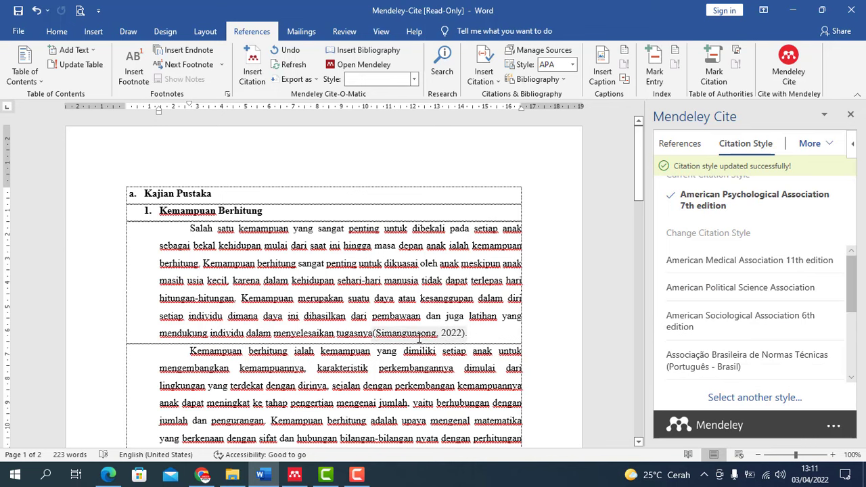
scroll(461, 332, down, 3)
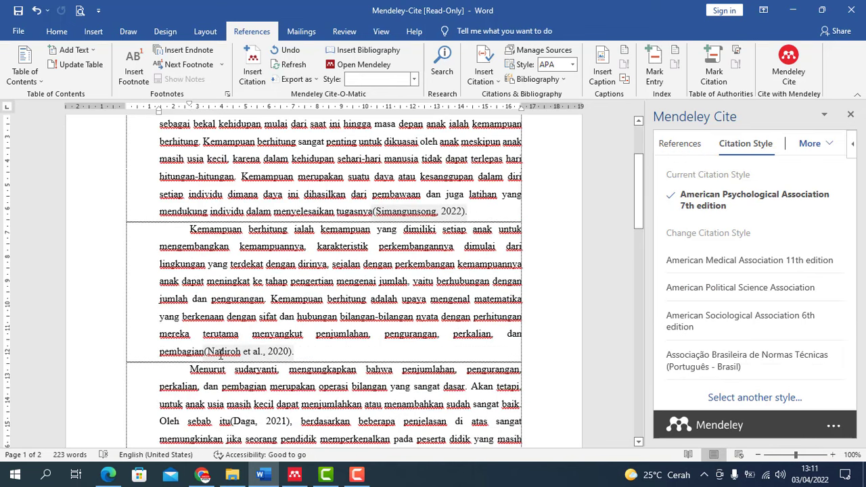
scroll(291, 353, down, 4)
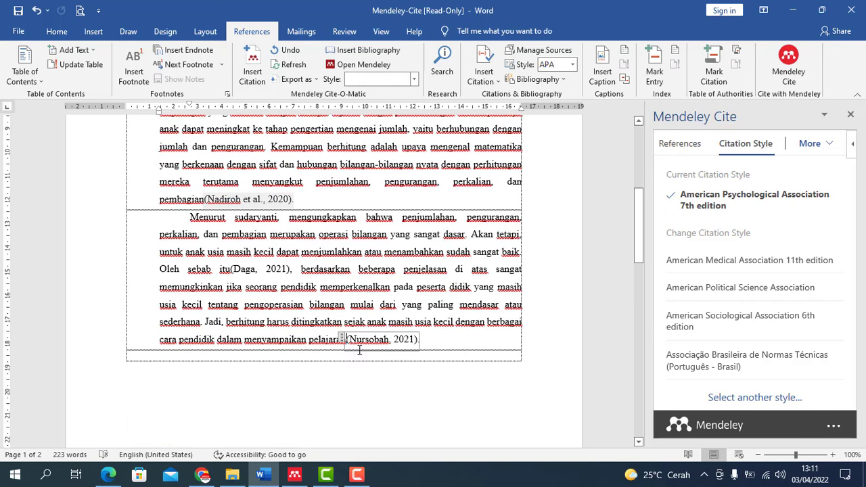
scroll(532, 304, up, 3)
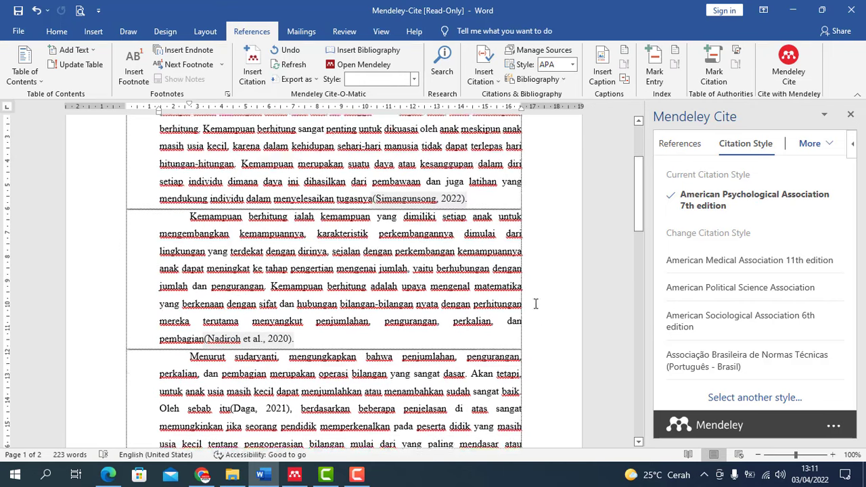
scroll(485, 198, up, 4)
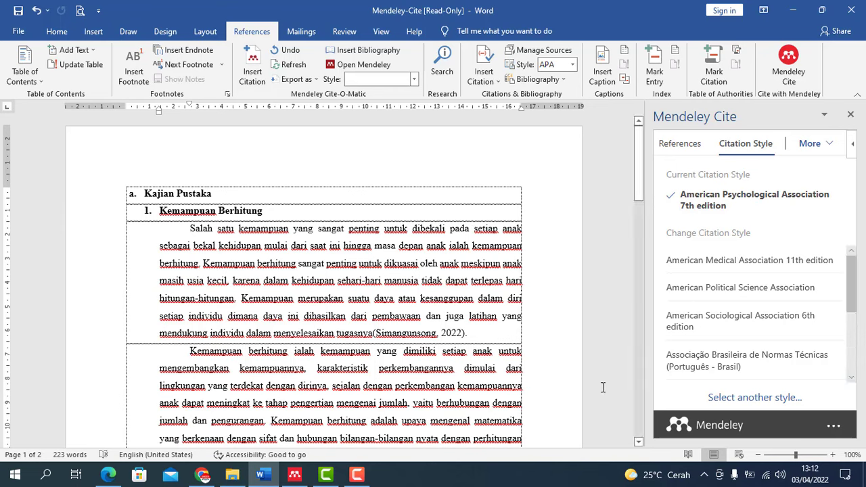
Step: Search 'vancouv' and apply Elsevier - Vancouver, turning the citations into [1]–[4]
click(733, 399)
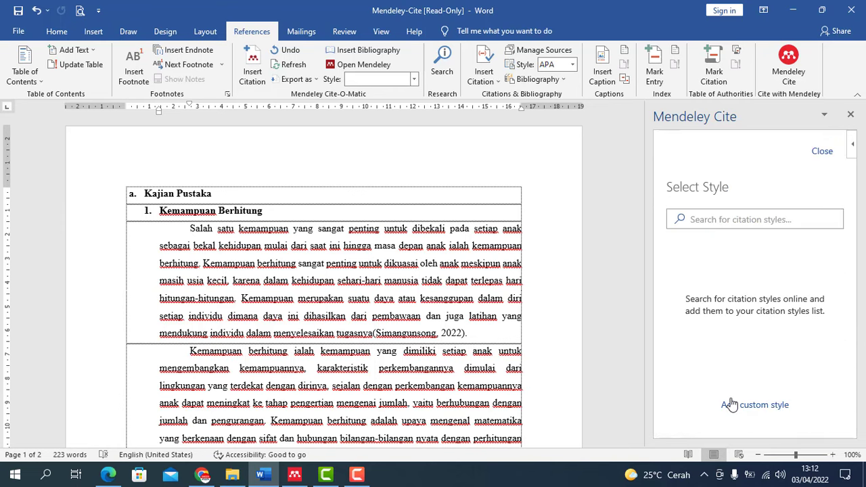
click(719, 218)
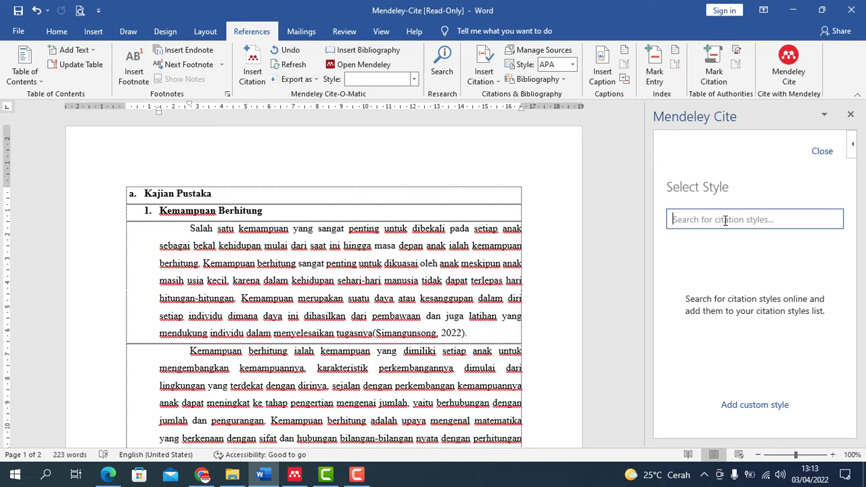
text(v)
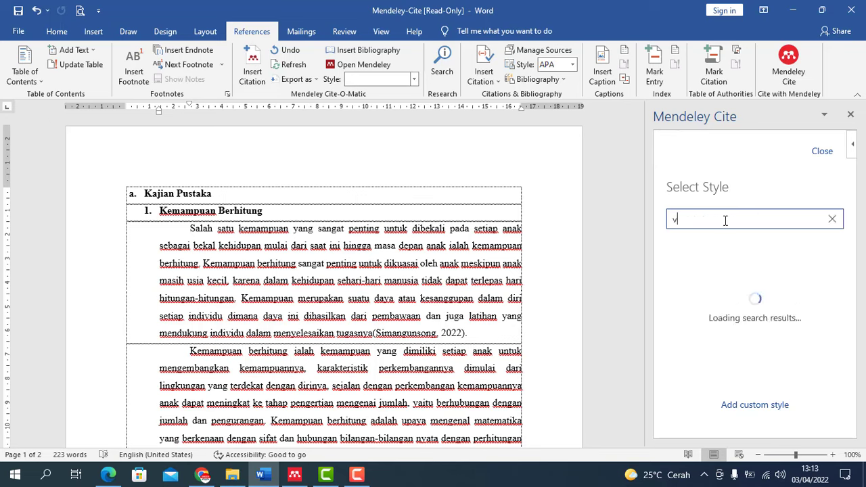
text(ancouv)
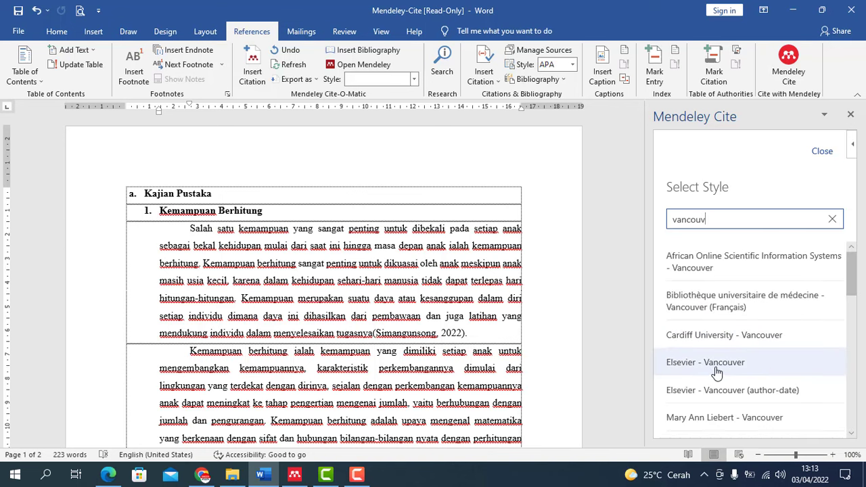
click(716, 365)
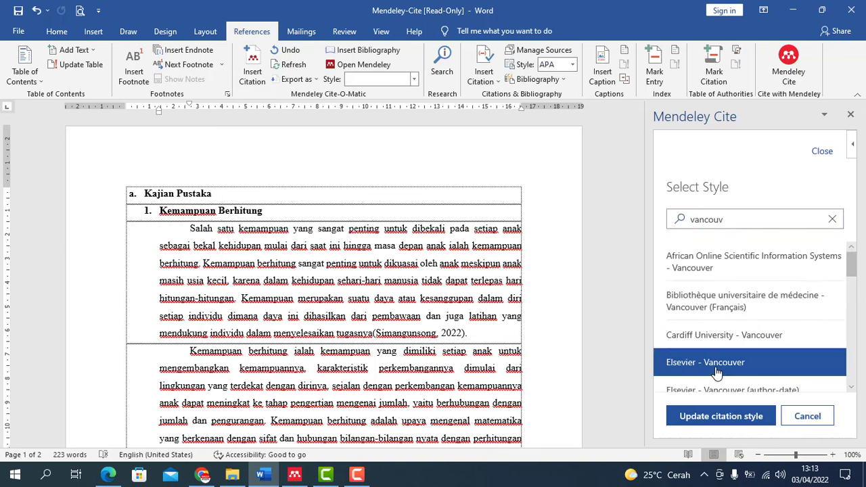
click(734, 420)
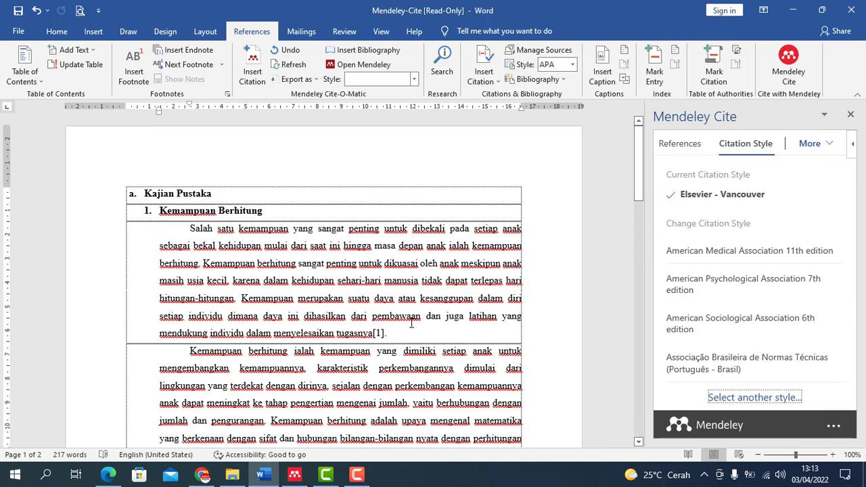
scroll(410, 323, down, 4)
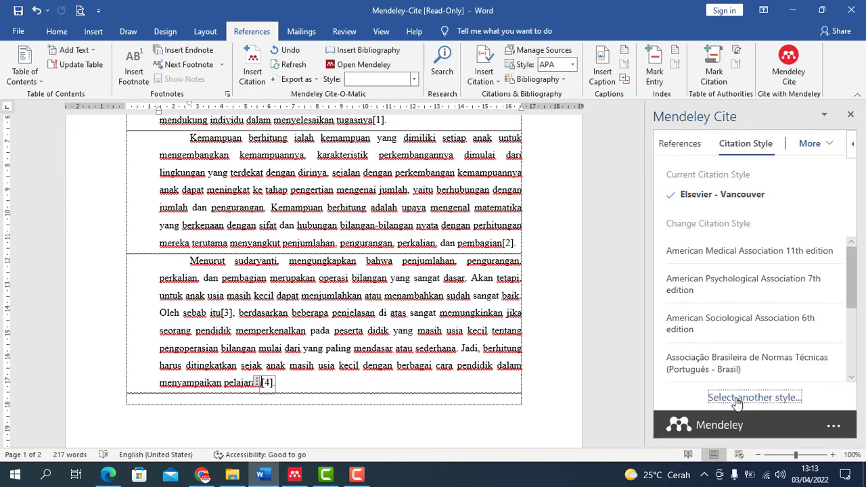
scroll(417, 247, up, 4)
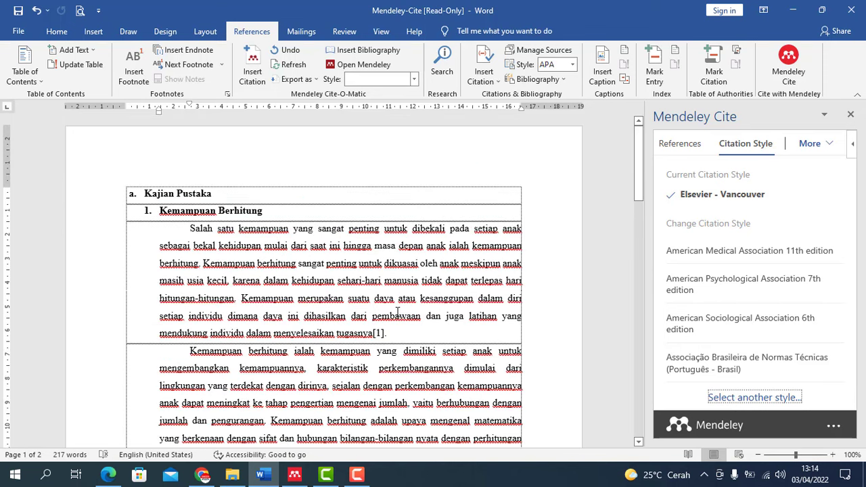
scroll(417, 247, down, 5)
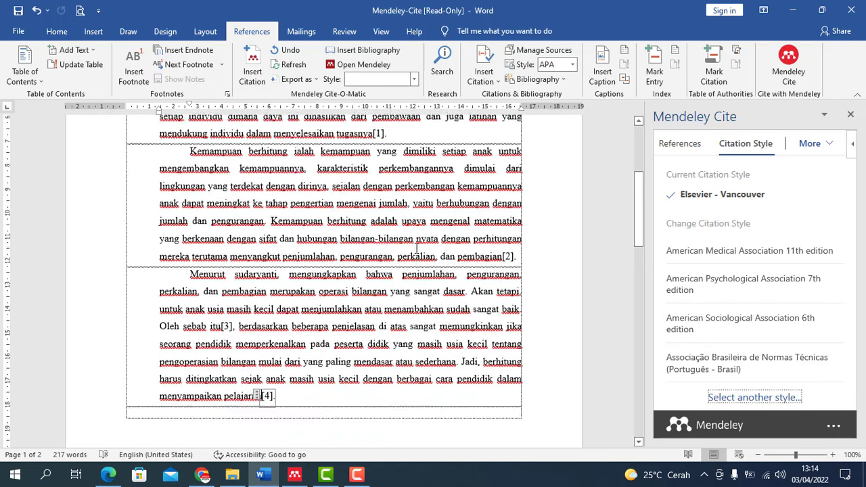
scroll(417, 252, down, 3)
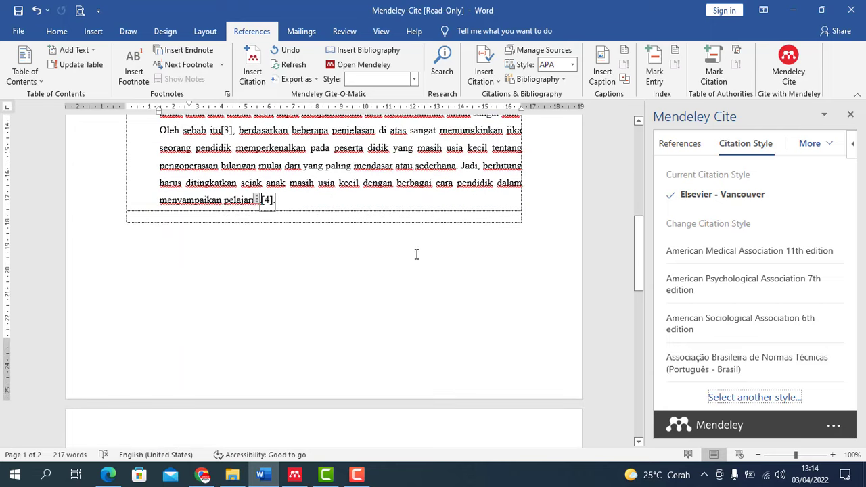
scroll(417, 254, down, 3)
scroll(411, 255, down, 1)
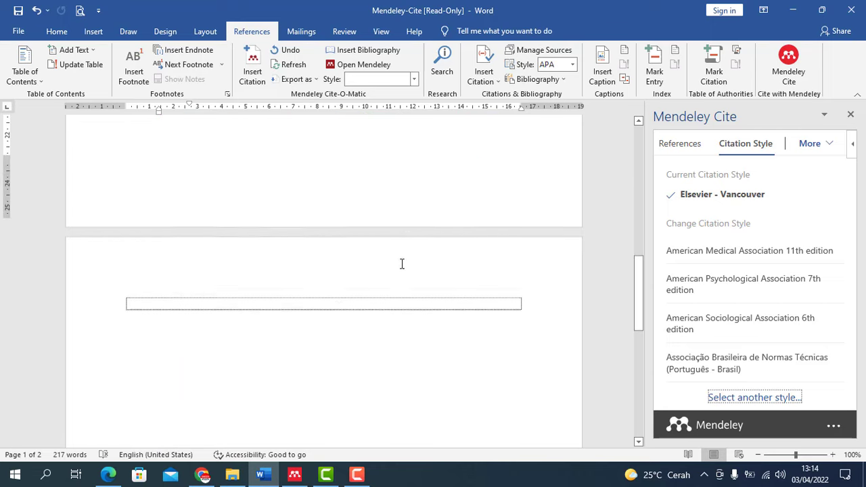
Step: Type the heading DAFTAR PUSTAKA on page 2 and choose Insert Bibliography in Mendeley Cite
click(338, 296)
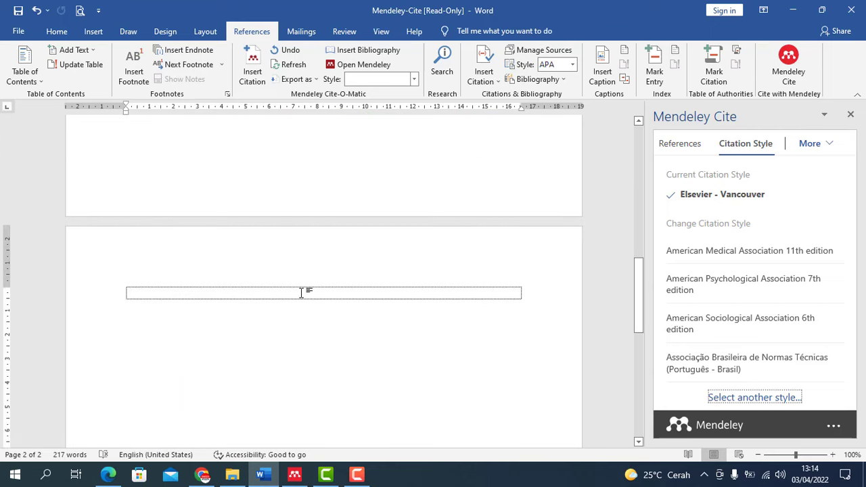
key(ctrl+z)
text(DAFTAR P)
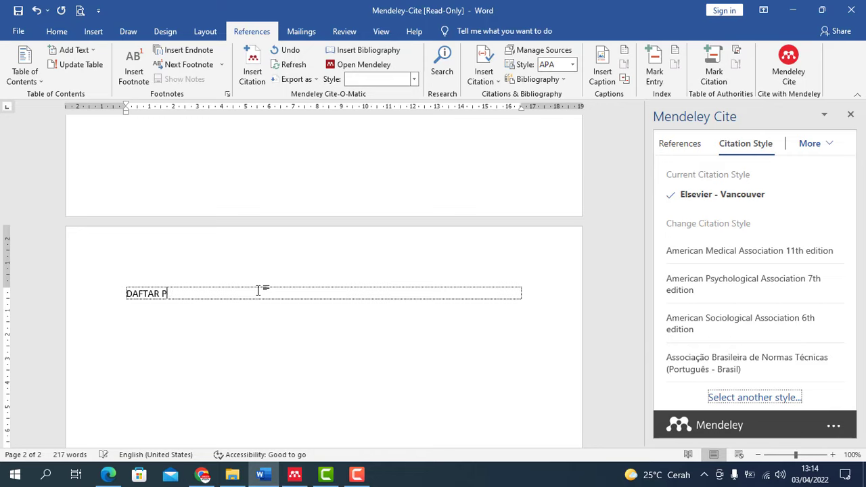
text(USTAKA)
key(Return)
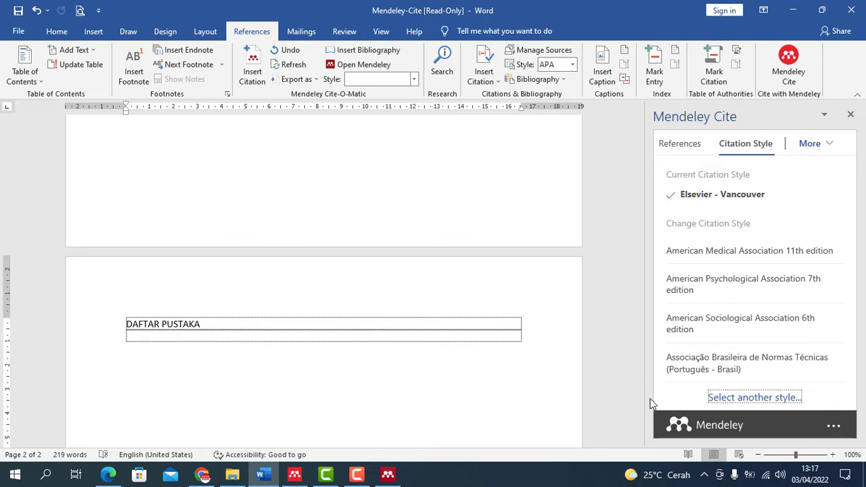
click(833, 150)
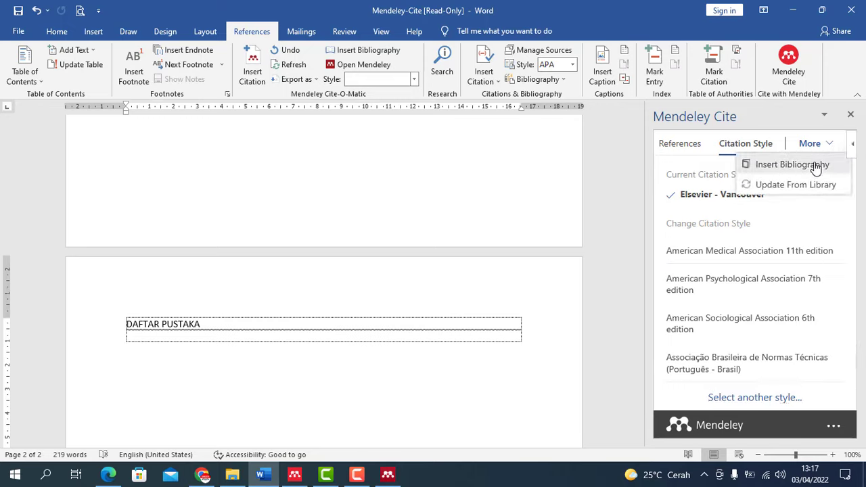
click(816, 168)
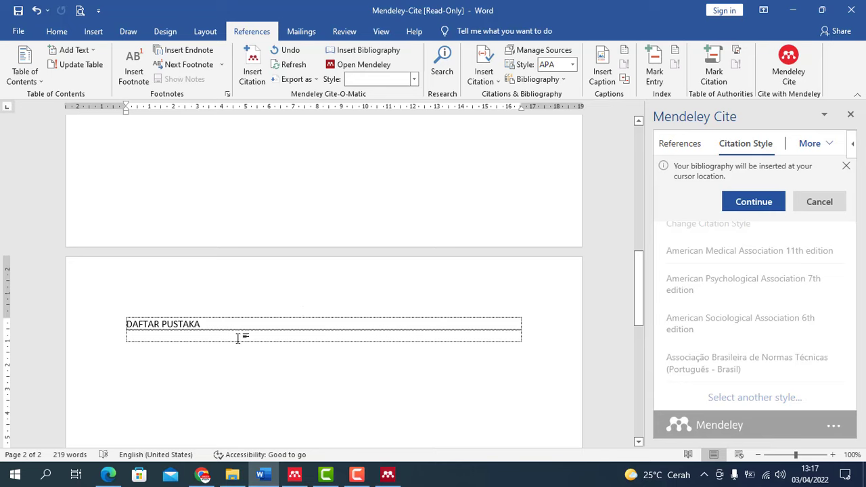
Step: Insert the bibliography and restyle it as American Medical Association 11th edition
click(771, 203)
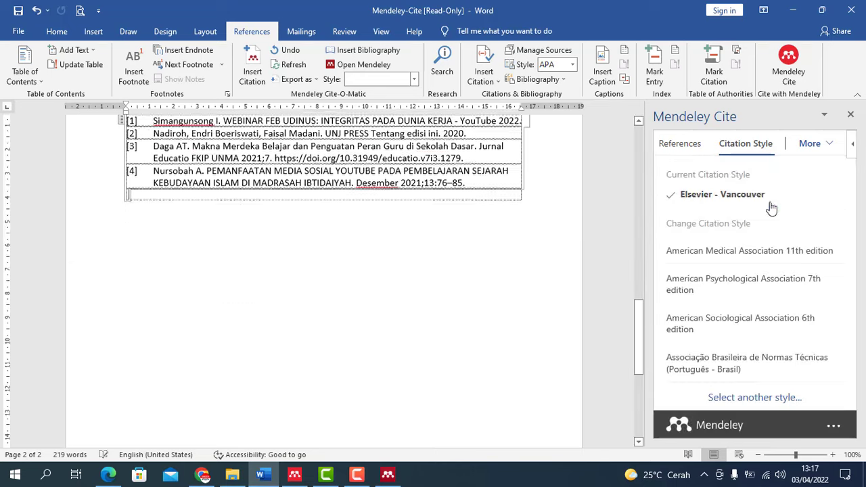
scroll(501, 301, up, 2)
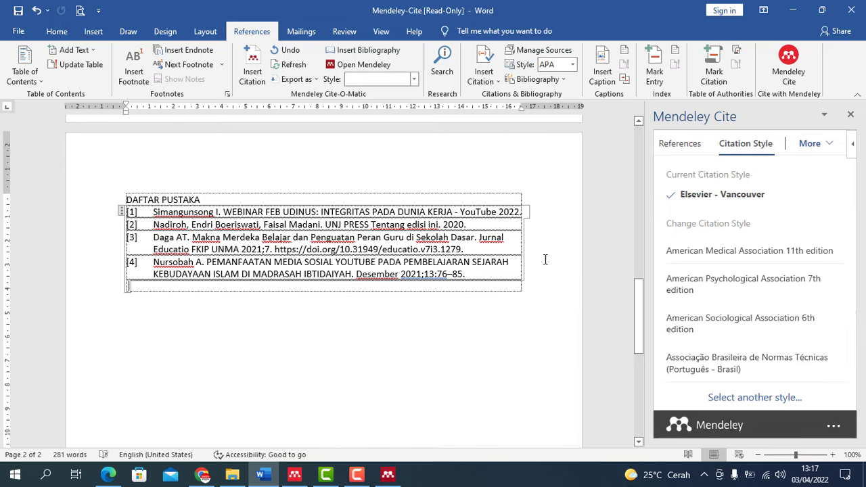
click(712, 256)
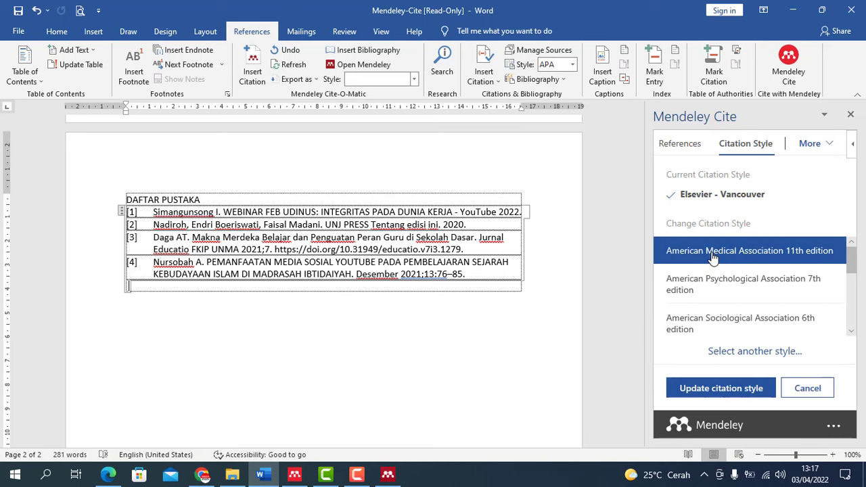
click(713, 391)
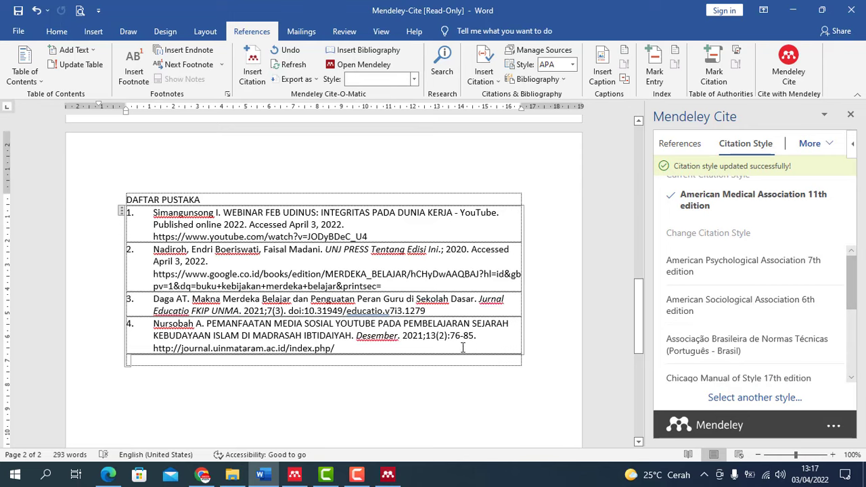
scroll(460, 345, up, 10)
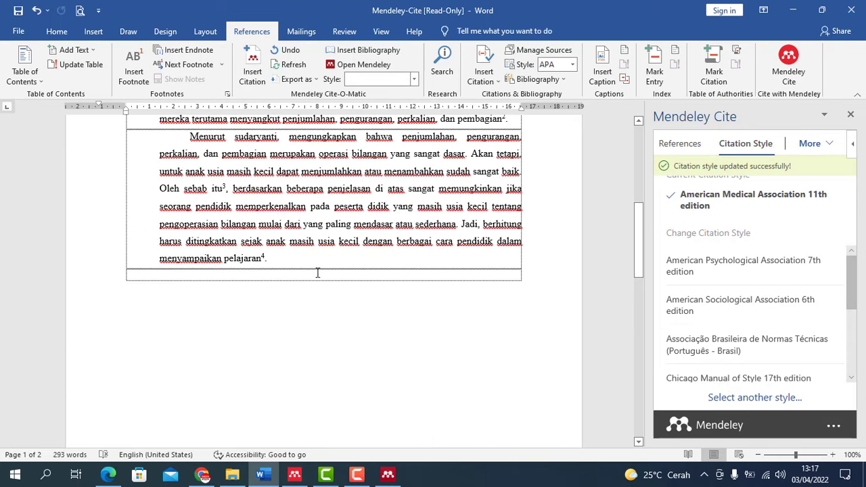
Step: Undo a stray edit after the last paragraph and review the DAFTAR PUSTAKA list
click(272, 257)
key(ctrl+z)
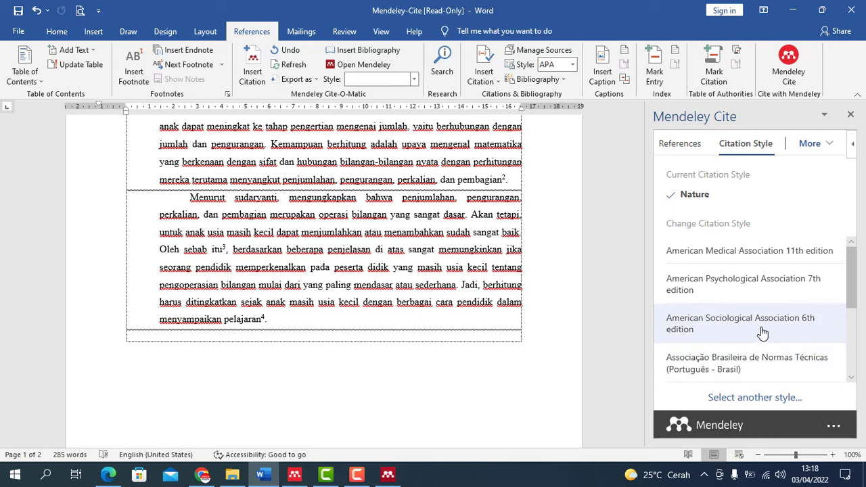
scroll(584, 377, down, 2)
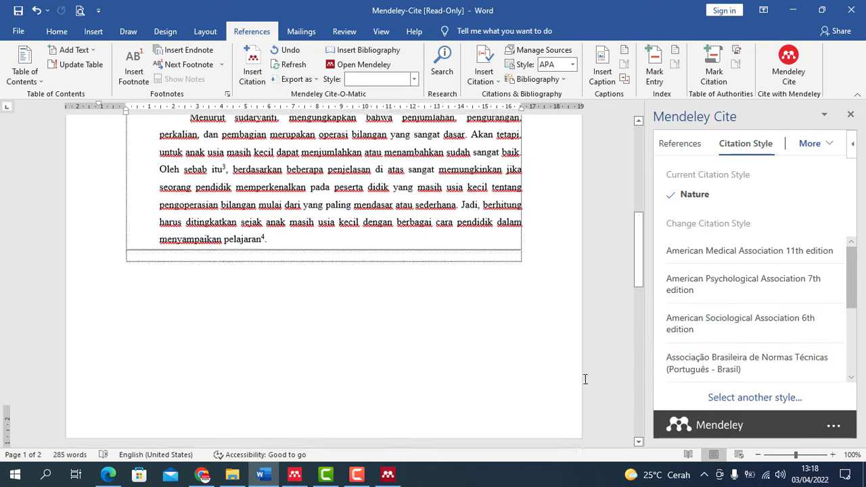
scroll(519, 390, down, 3)
scroll(517, 391, down, 4)
scroll(519, 391, down, 2)
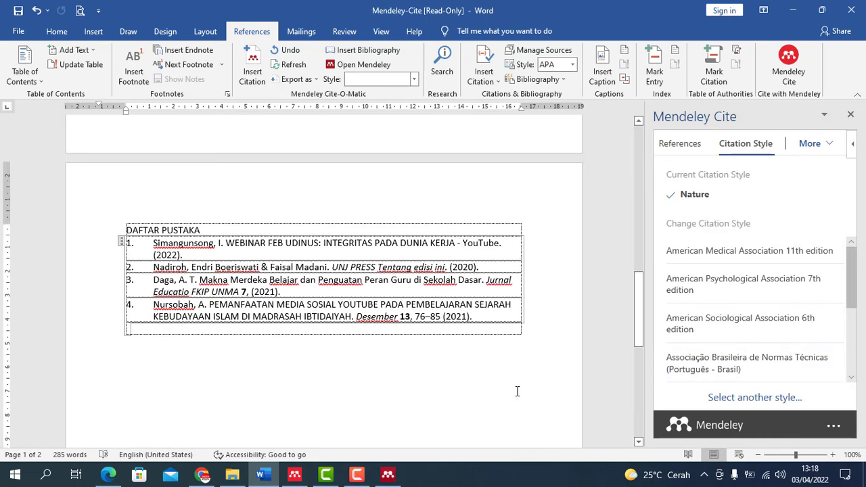